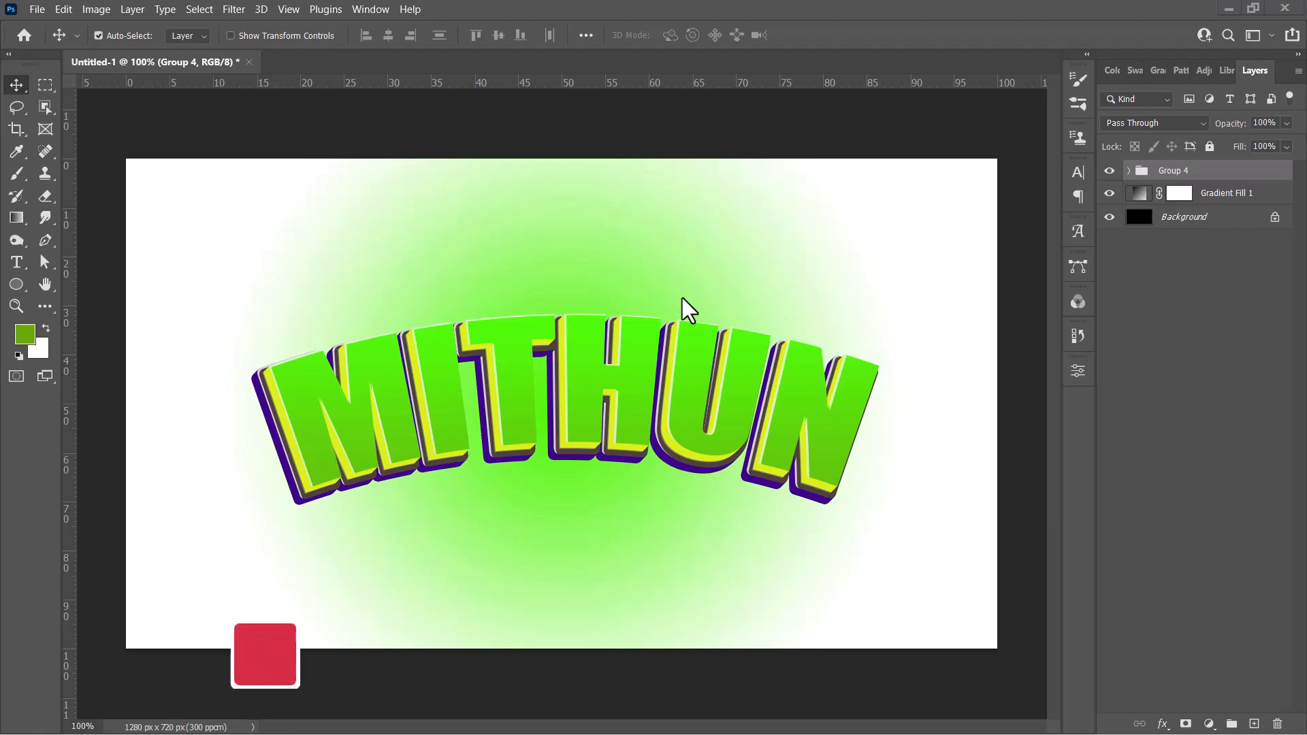
Step: Create a new document from the recent Youtube preset, 1280 x 720 px at 300 ppcm
{"action": "left_click", "coordinate": [42, 10]}
{"action": "left_click", "coordinate": [39, 25]}
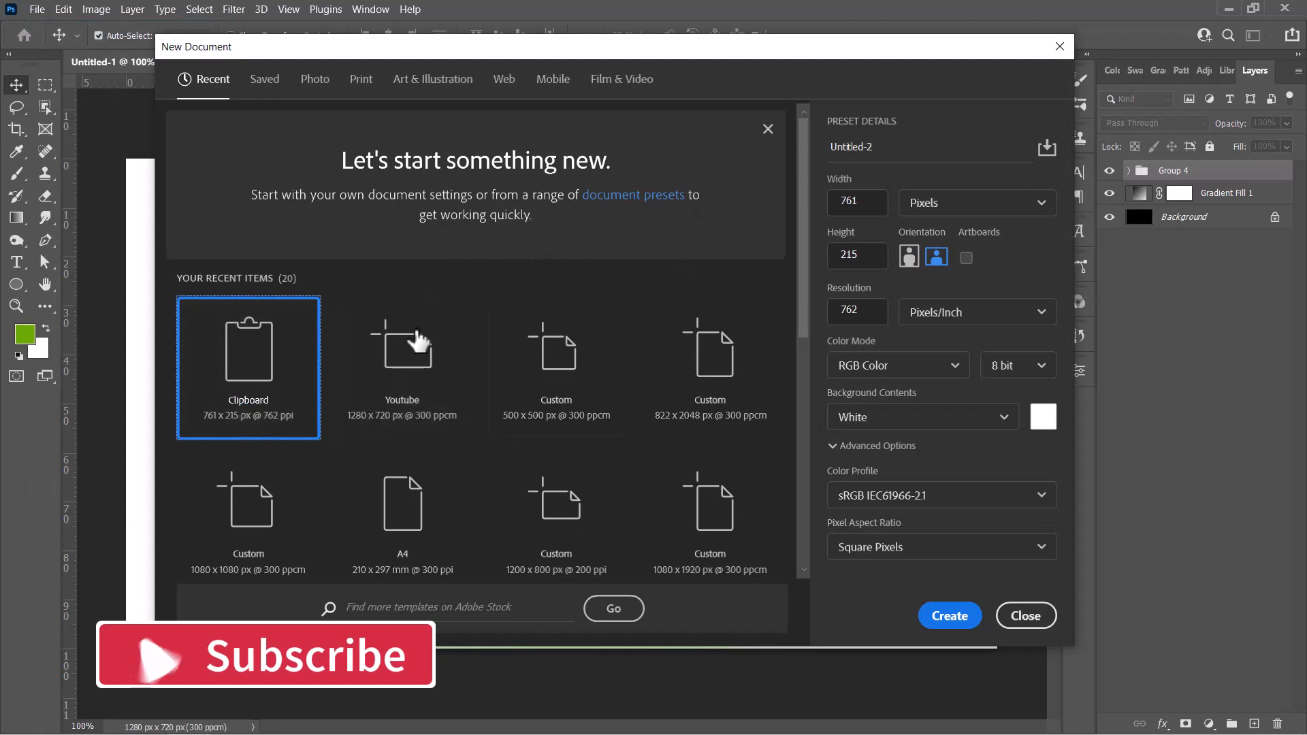
{"action": "left_click", "coordinate": [418, 368]}
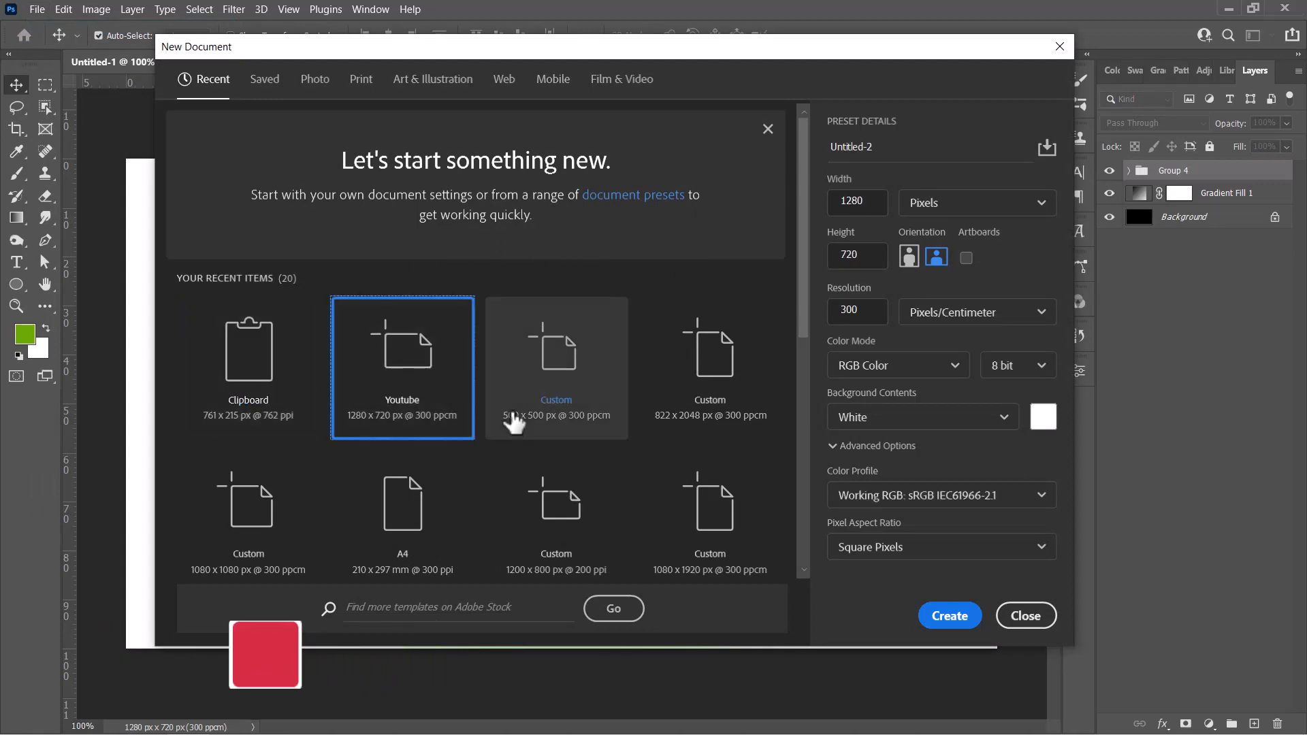
{"action": "left_click", "coordinate": [962, 621]}
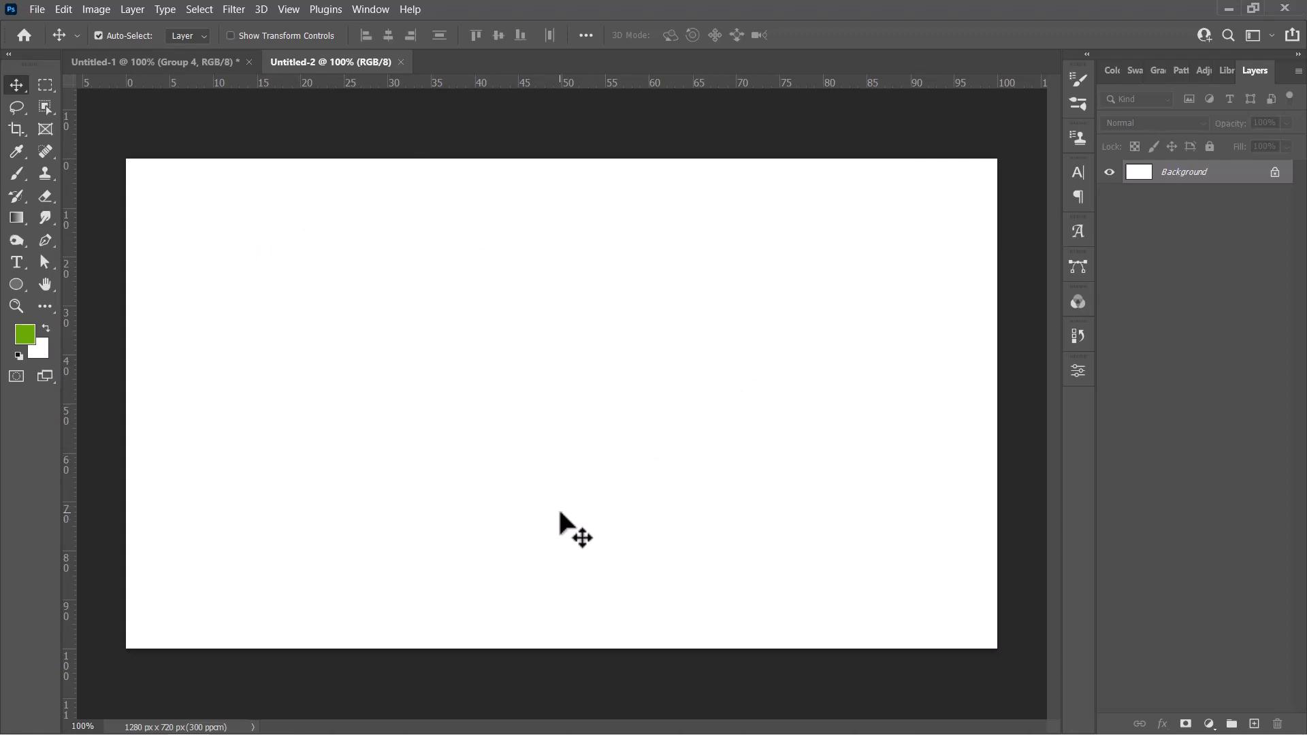
Step: Add a gradient fill layer using the Foreground to Background preset with the Radial style
{"action": "left_click", "coordinate": [1209, 725]}
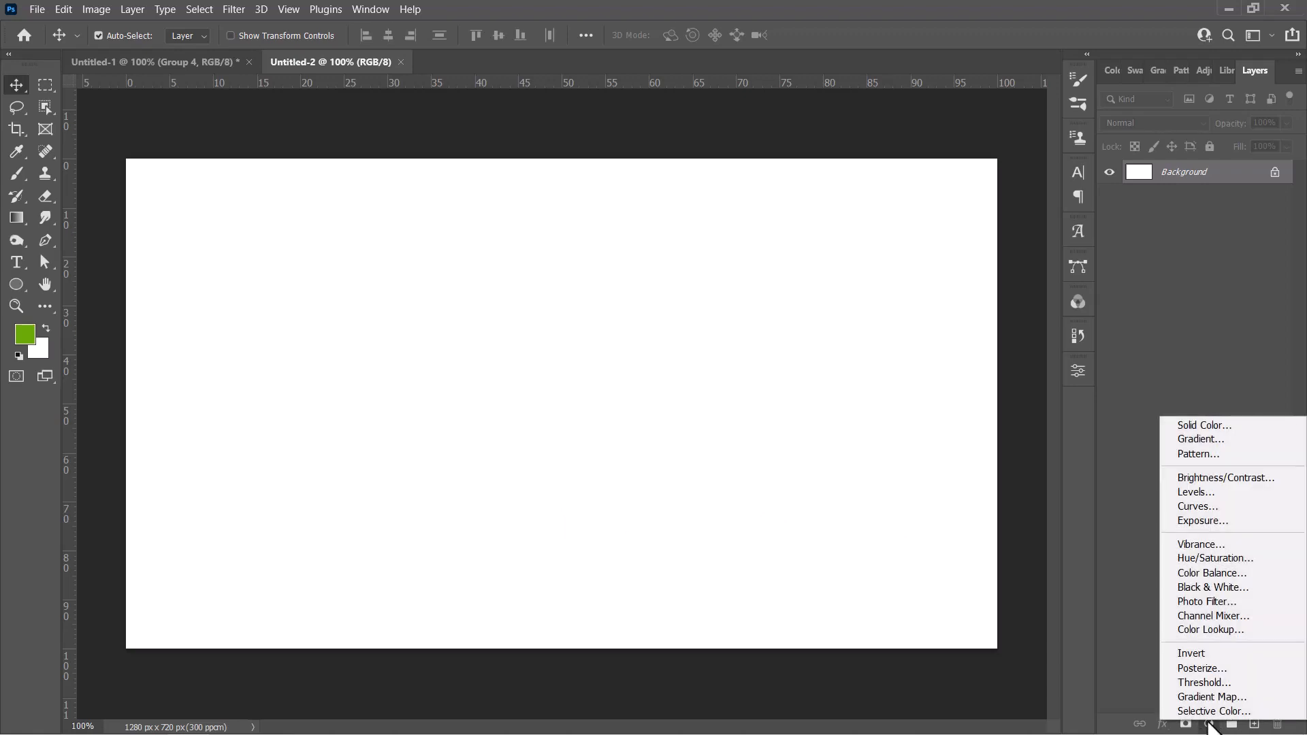
{"action": "left_click", "coordinate": [1194, 441]}
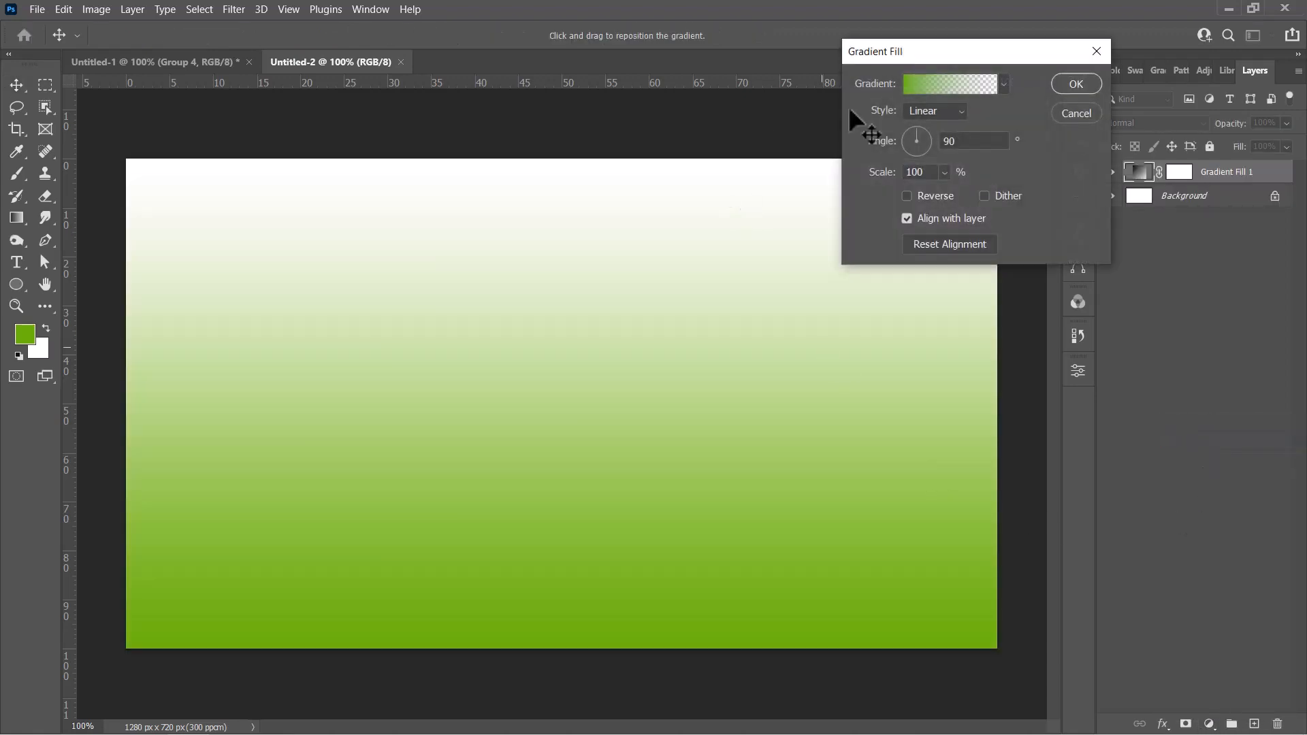
{"action": "left_click", "coordinate": [932, 79]}
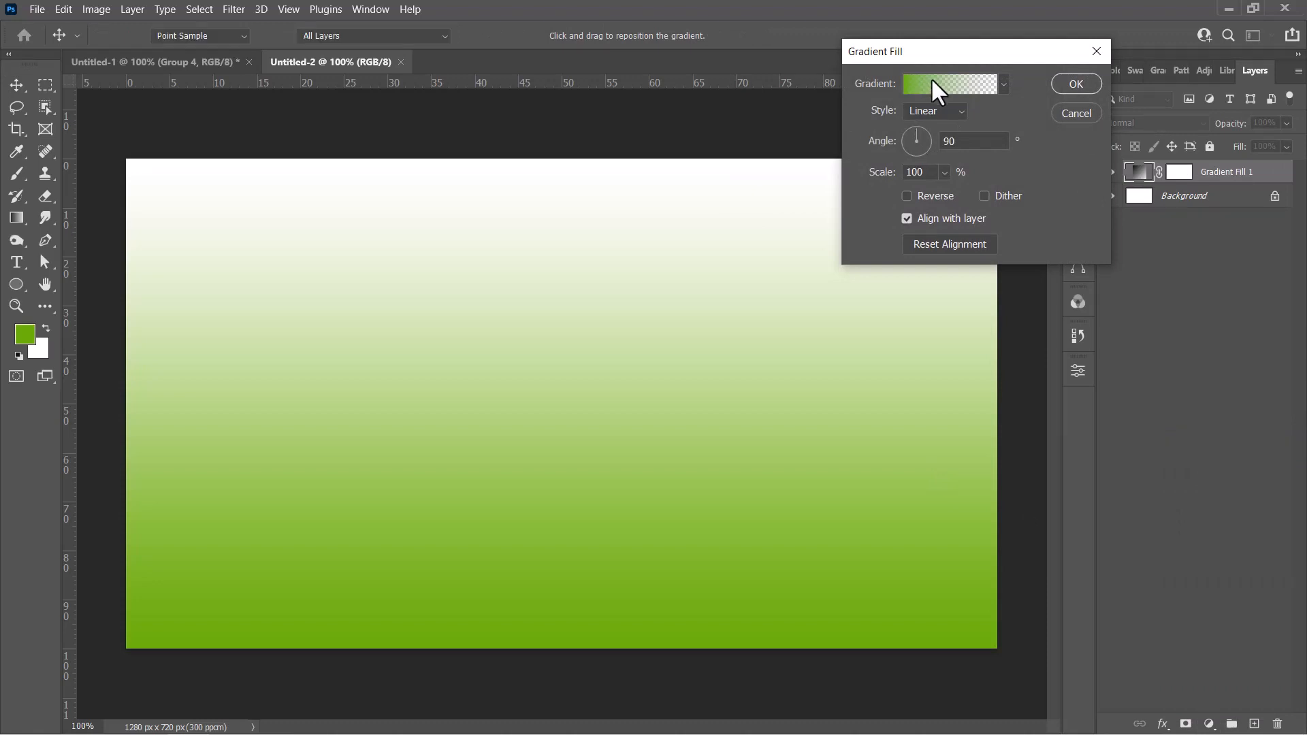
{"action": "left_click", "coordinate": [892, 240]}
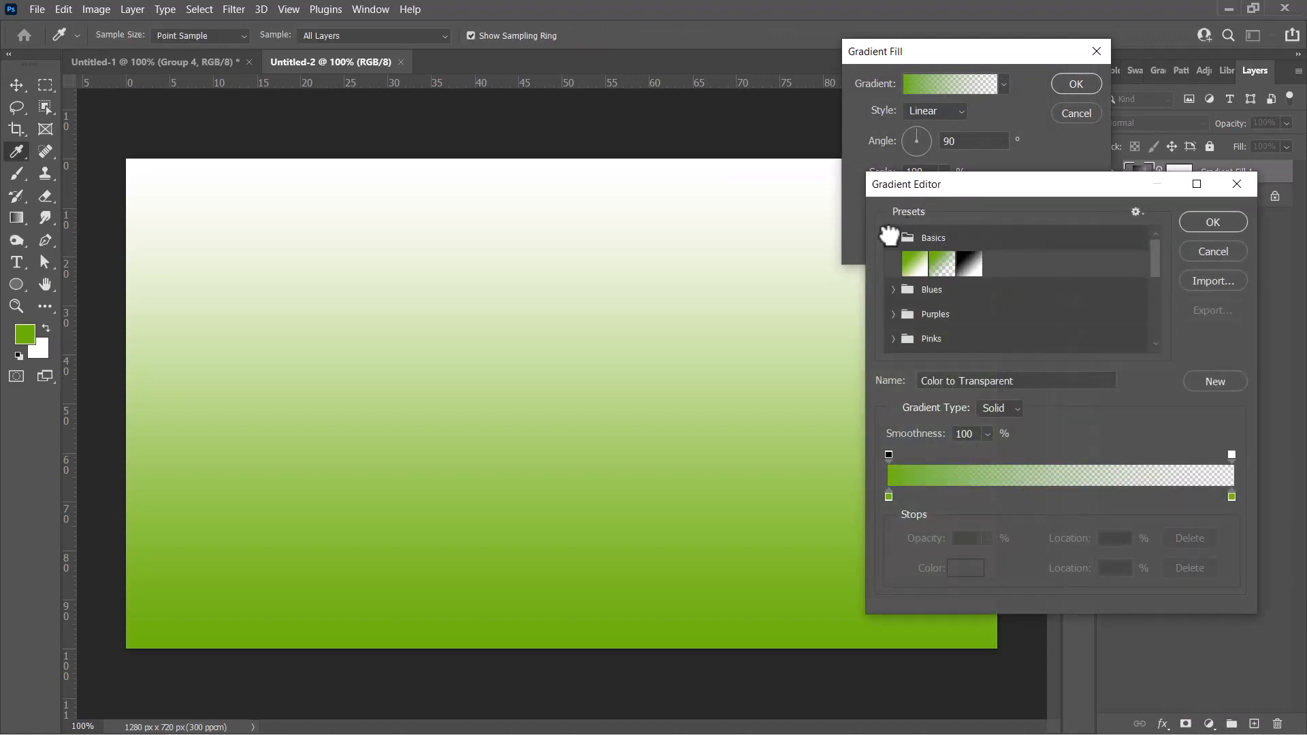
{"action": "left_click", "coordinate": [915, 264]}
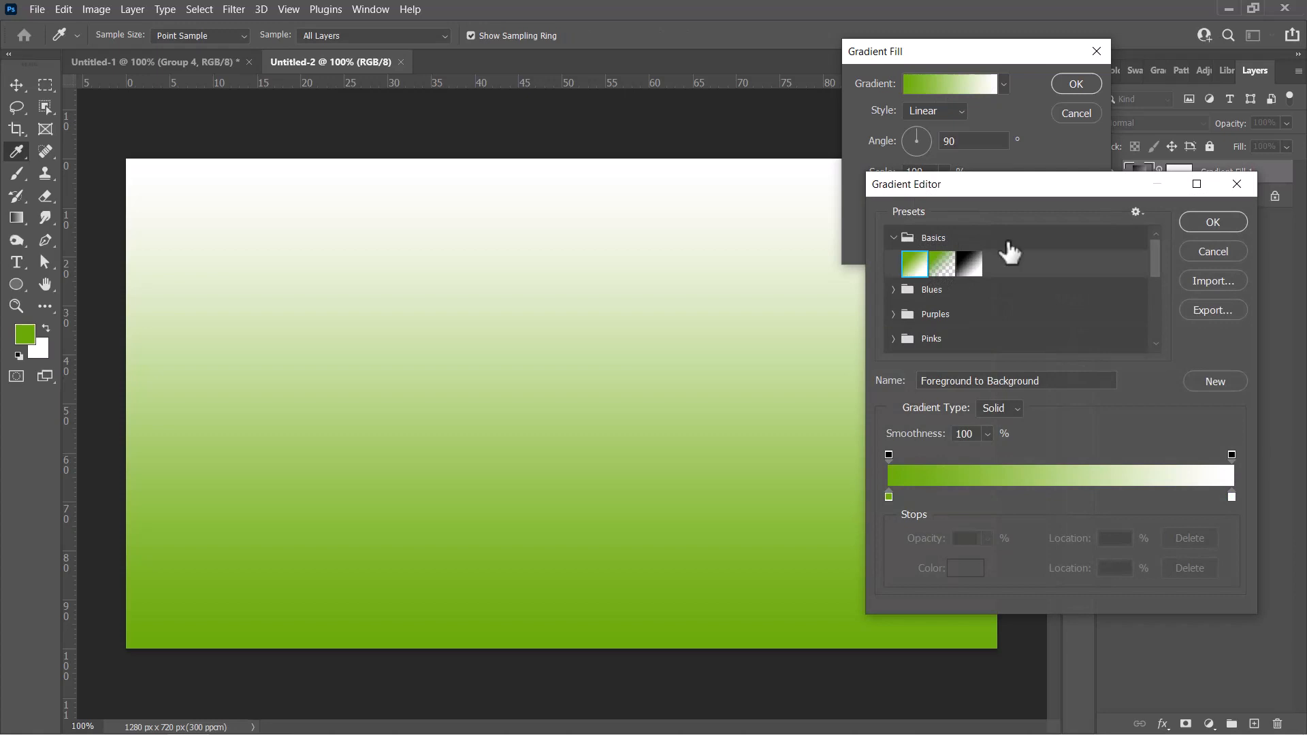
{"action": "left_click", "coordinate": [1197, 216]}
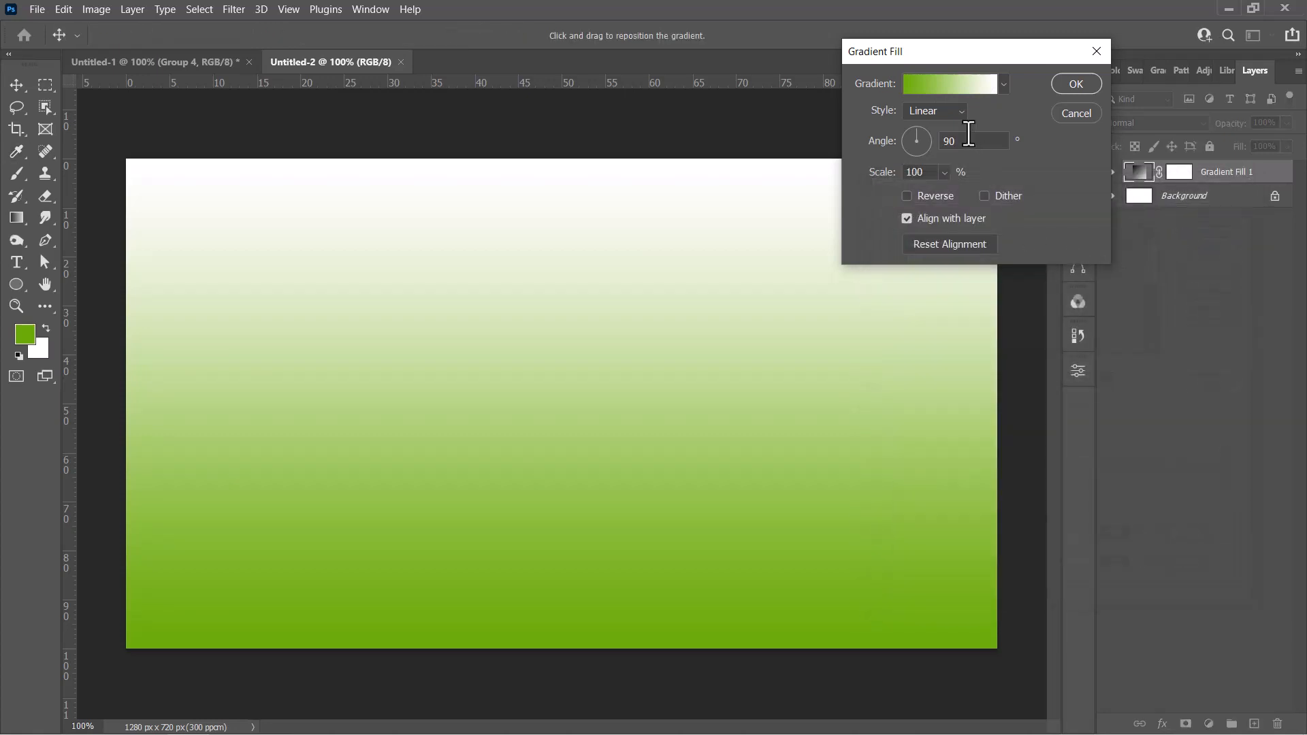
{"action": "left_click", "coordinate": [931, 111]}
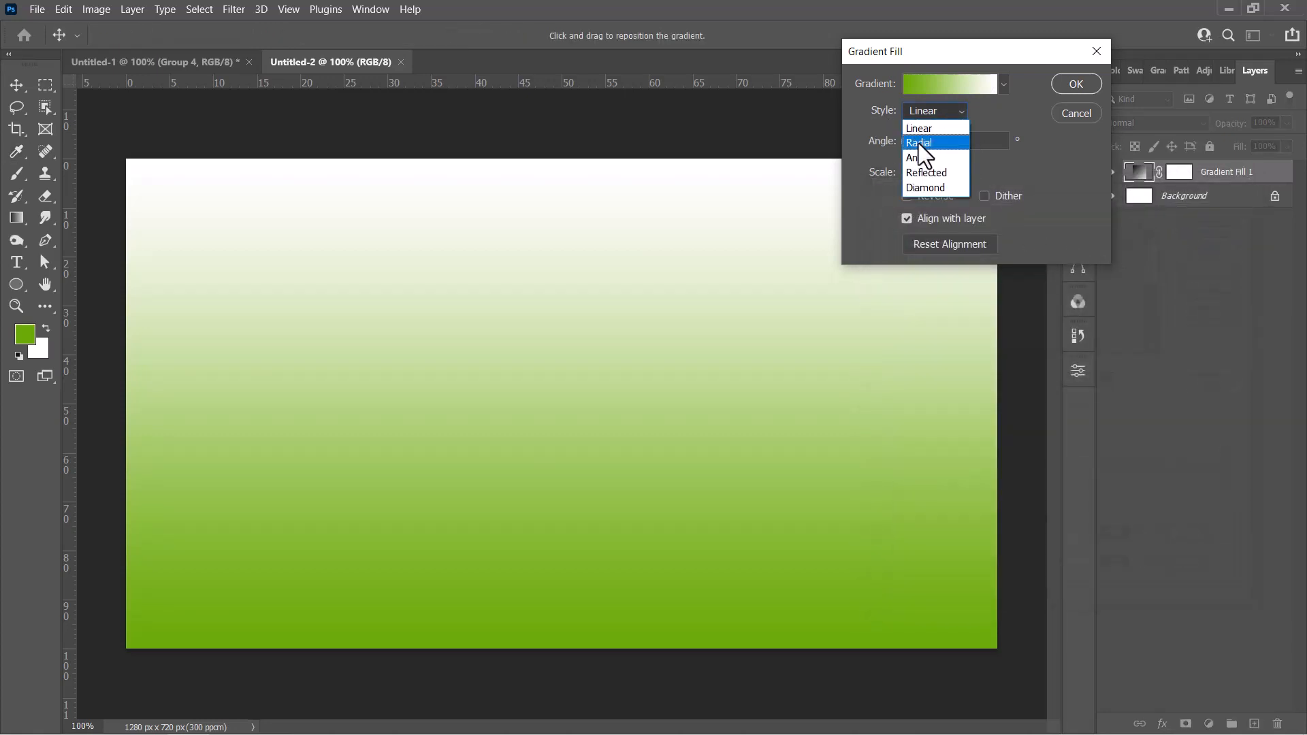
{"action": "left_click", "coordinate": [918, 143]}
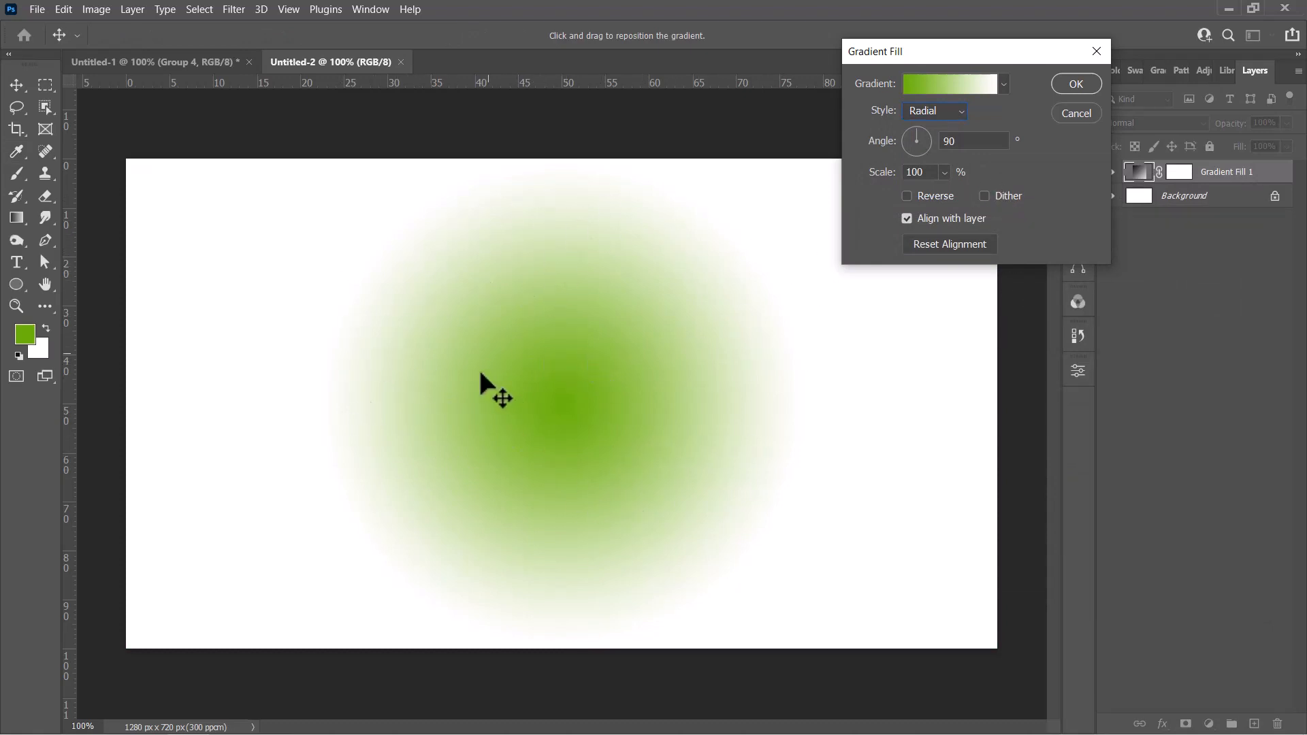
{"action": "left_click", "coordinate": [1069, 78]}
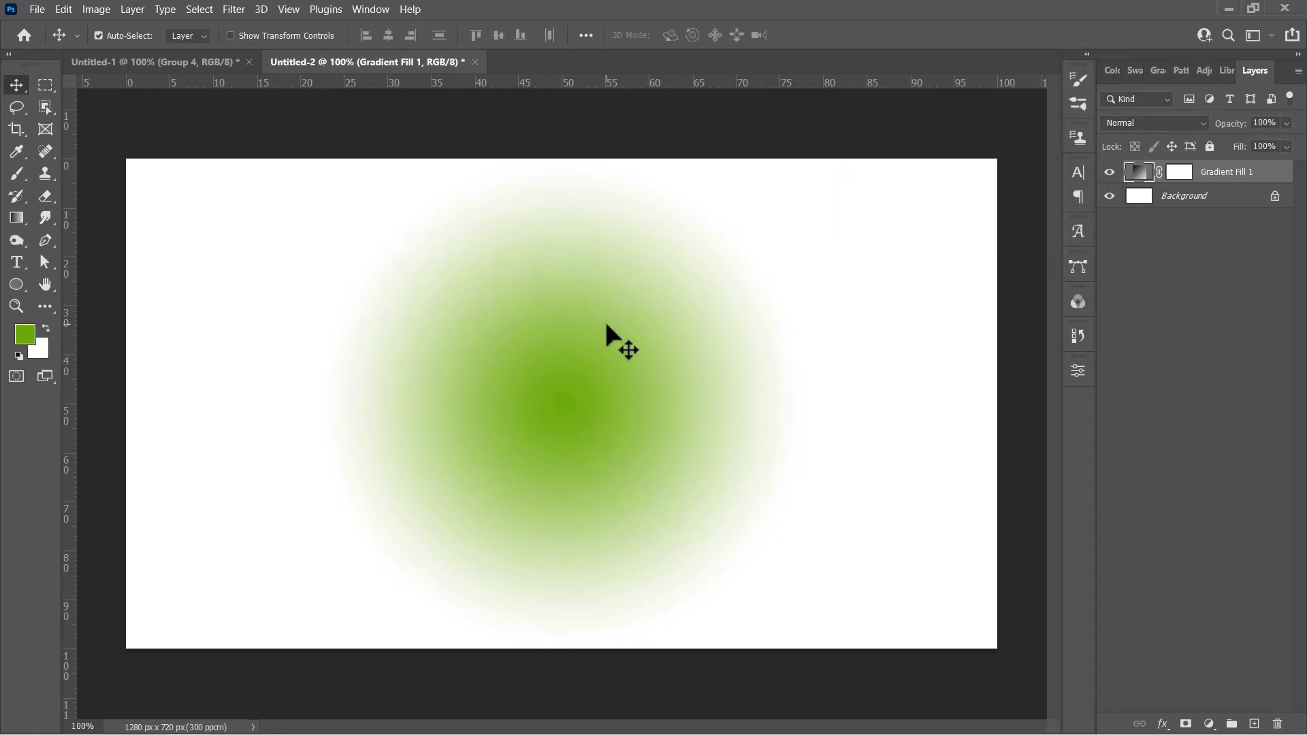
Step: Add a text layer near the canvas centre with the first name in capitals, in white Impact
{"action": "left_click", "coordinate": [18, 264]}
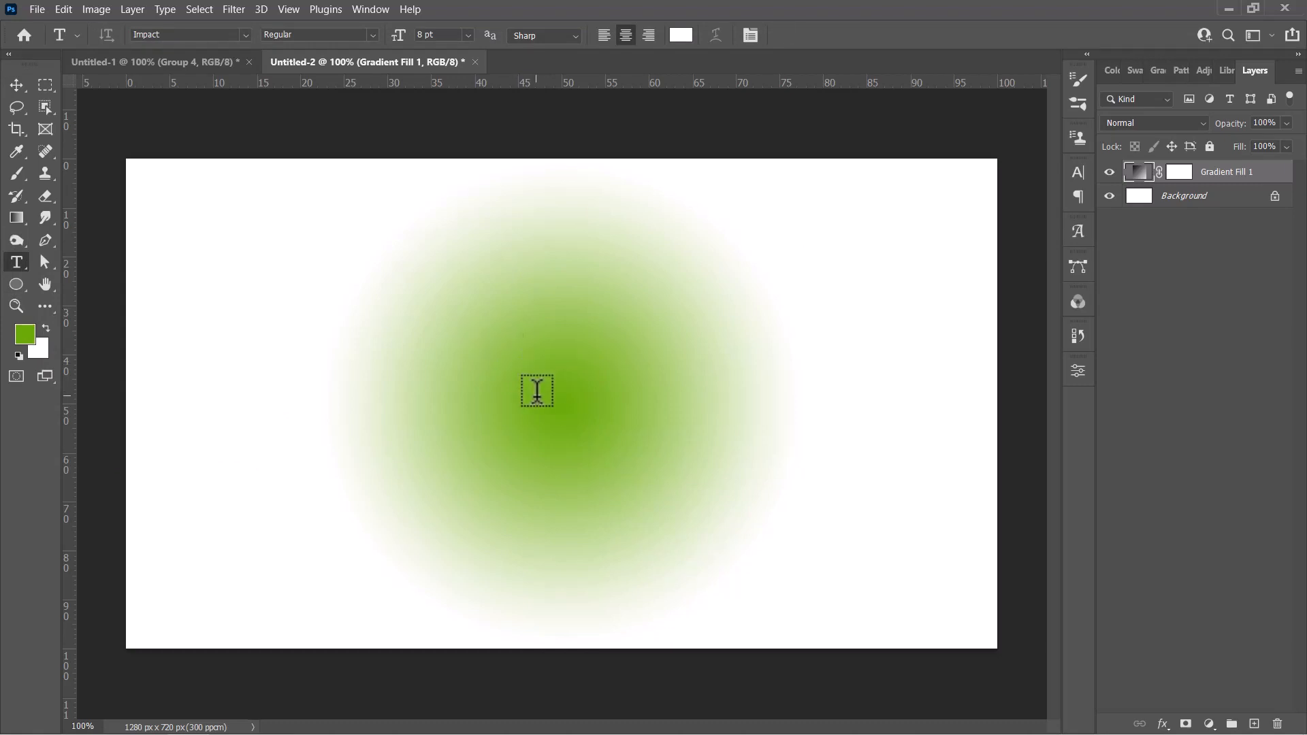
{"action": "left_click", "coordinate": [537, 391]}
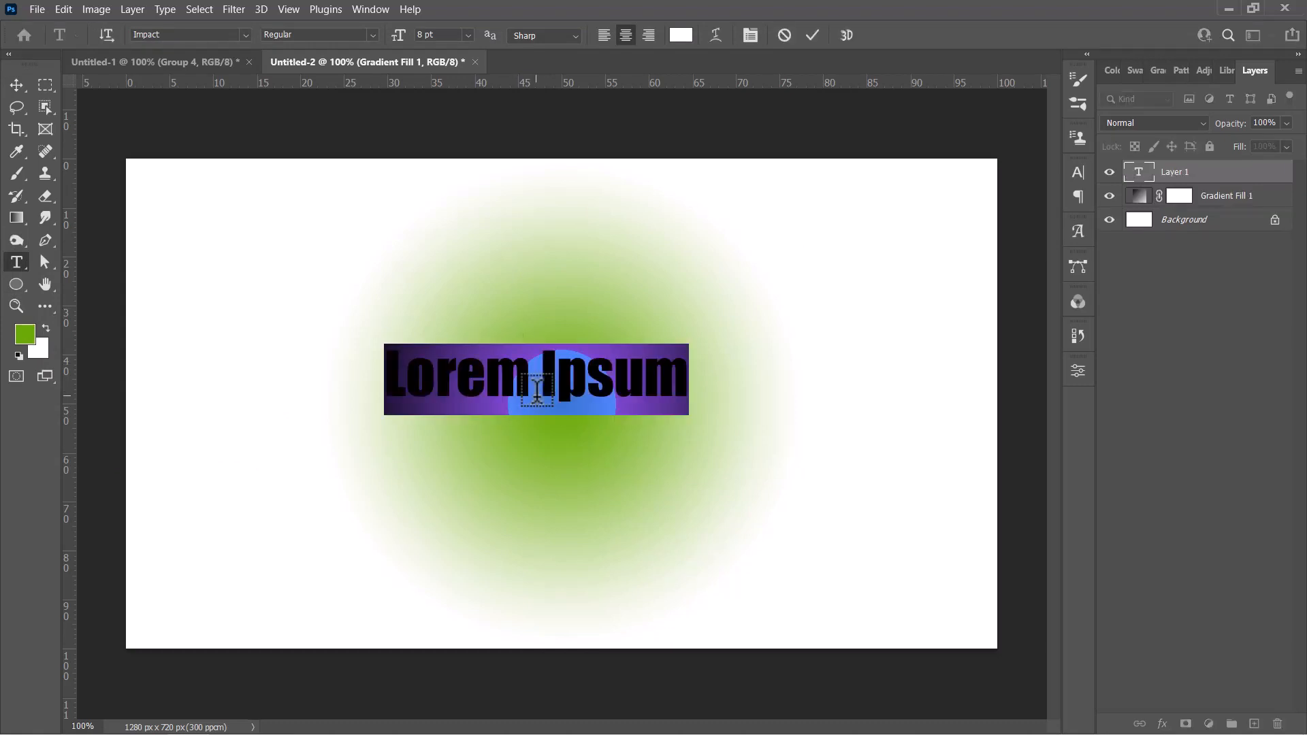
{"action": "type", "text": "MITHUN"}
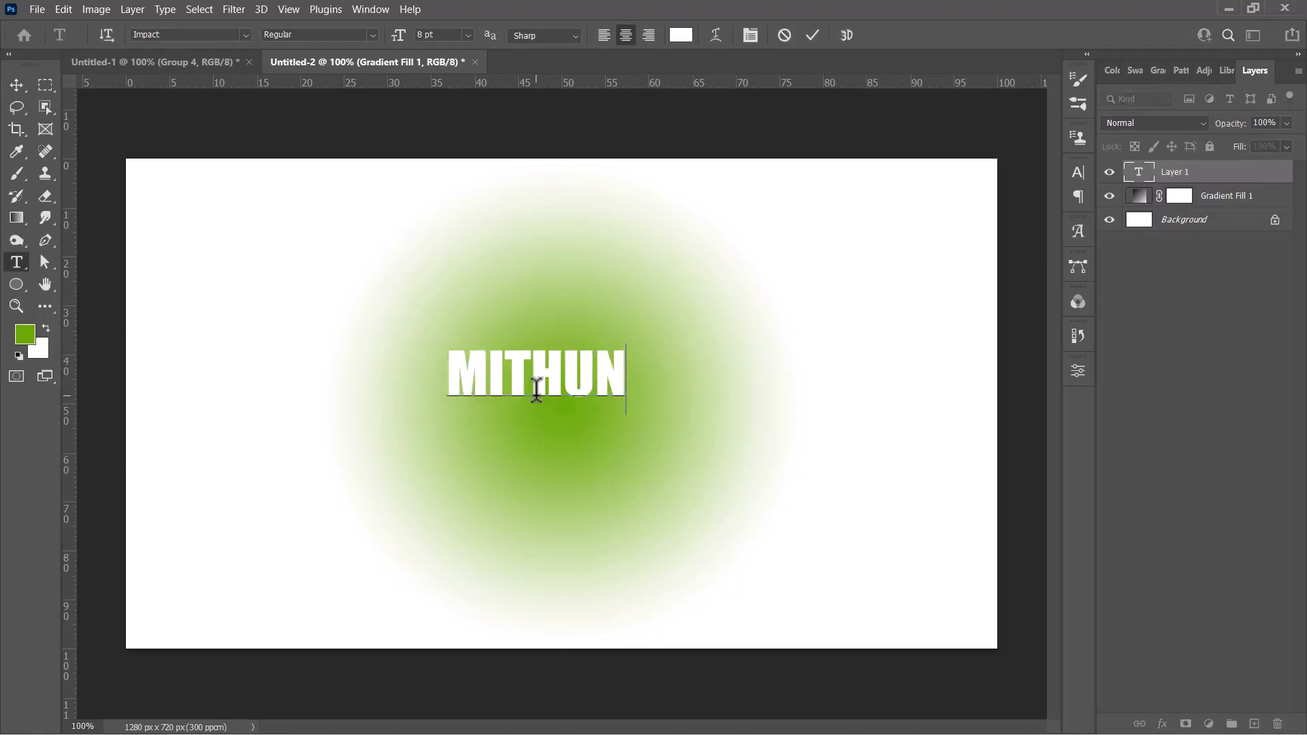
{"action": "left_click", "coordinate": [812, 34]}
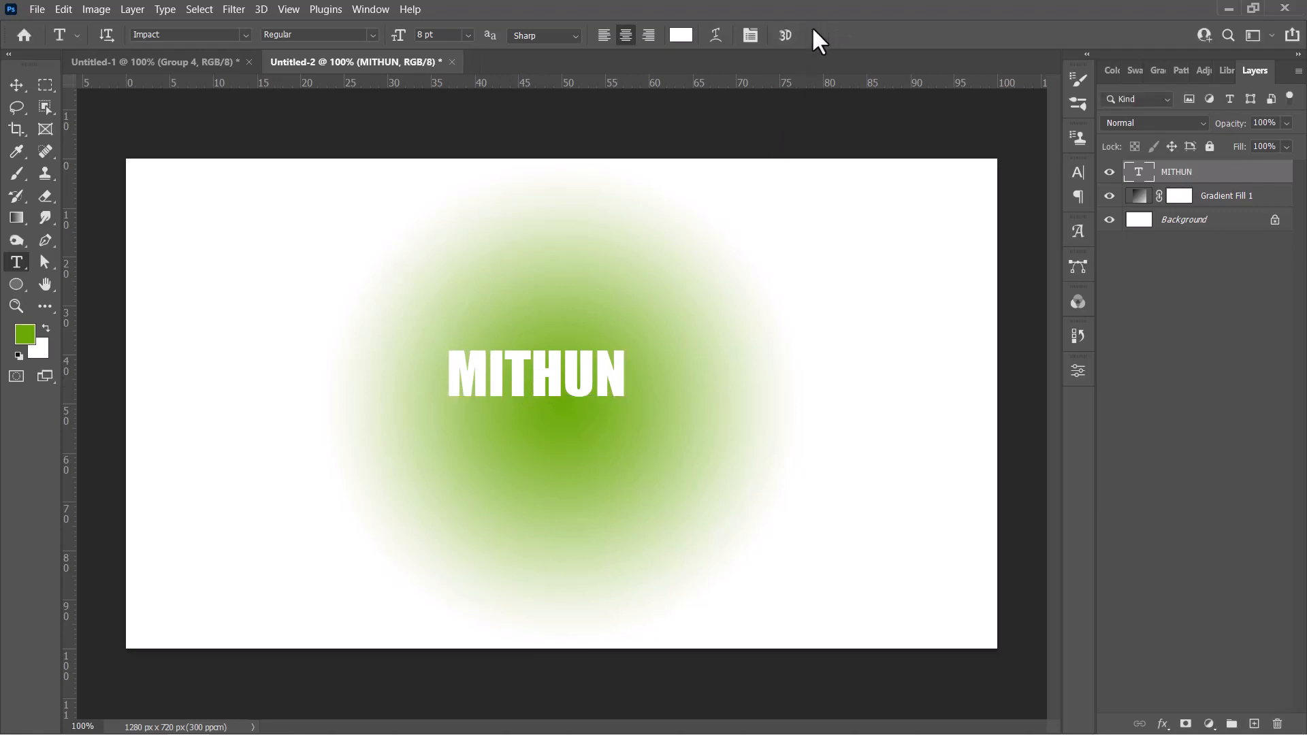
Step: Scale the text up to about 246% and centre it over the radial gradient
{"action": "key", "text": "ctrl+t"}
{"action": "left_click_drag", "start_coordinate": [629, 383], "coordinate": [892, 362]}
{"action": "left_click_drag", "start_coordinate": [794, 370], "coordinate": [677, 415]}
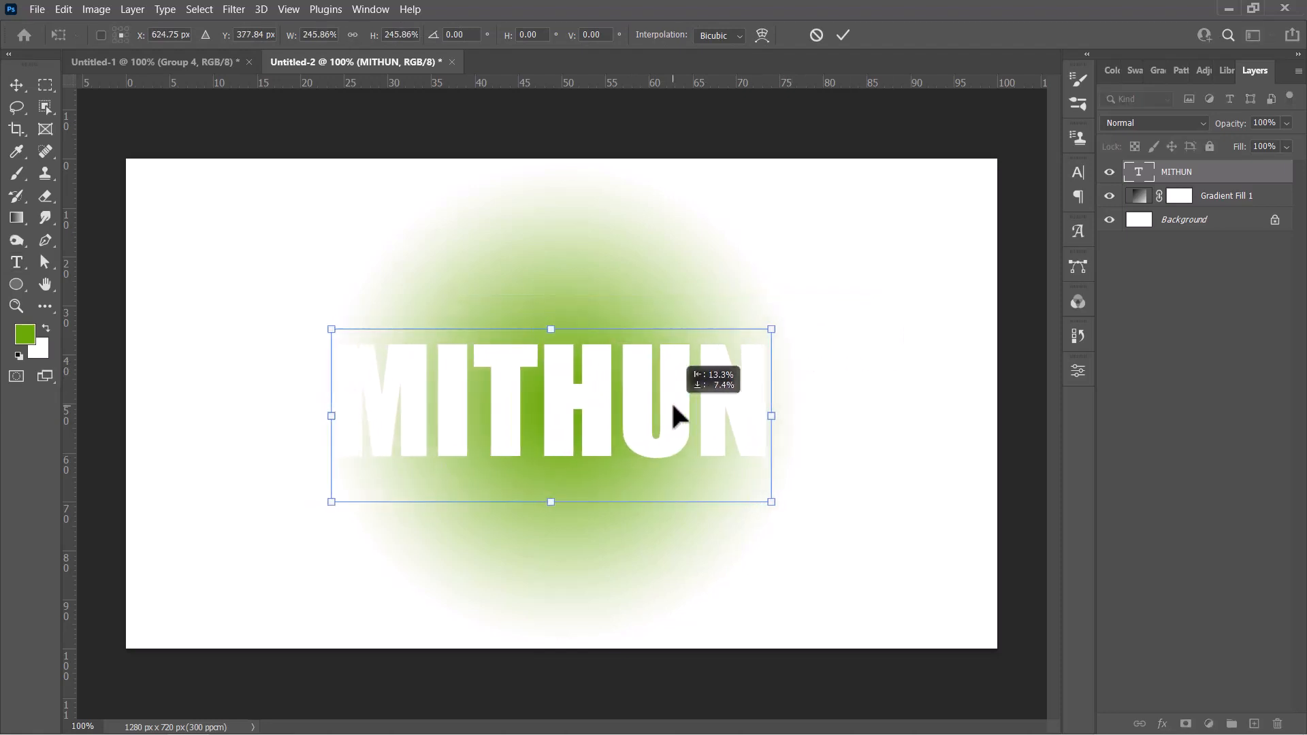
{"action": "left_click", "coordinate": [845, 35]}
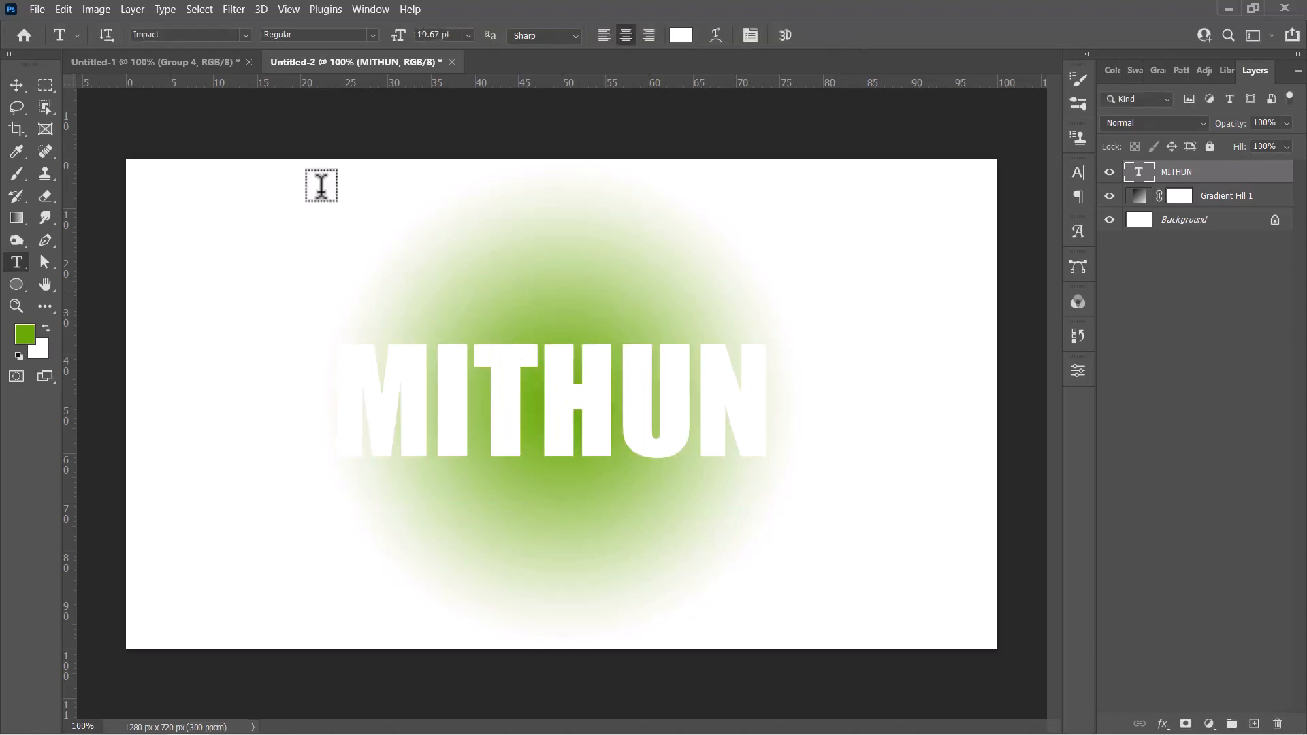
{"action": "left_click", "coordinate": [196, 36]}
{"action": "left_click", "coordinate": [140, 32]}
Step: Add an 8 px outside Stroke in dark purple 390e72 to the text layer
{"action": "right_click", "coordinate": [1211, 174]}
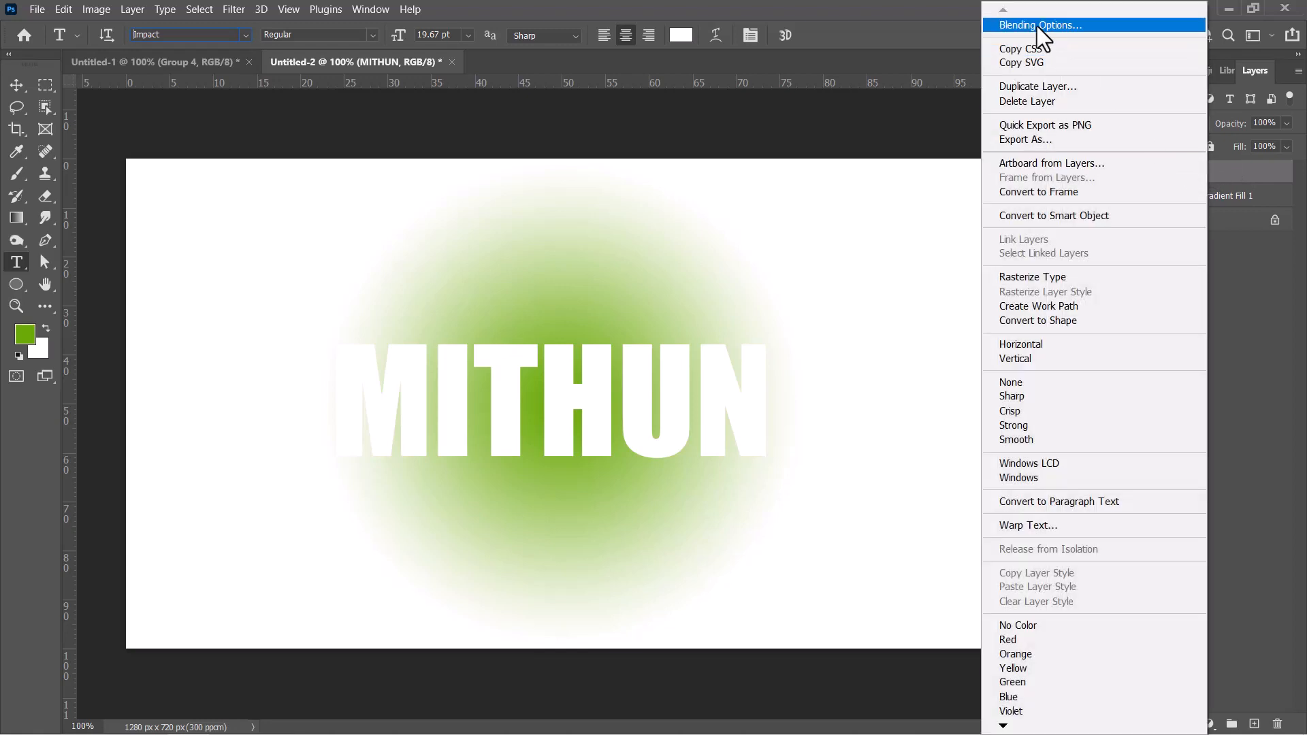
{"action": "left_click", "coordinate": [1036, 25]}
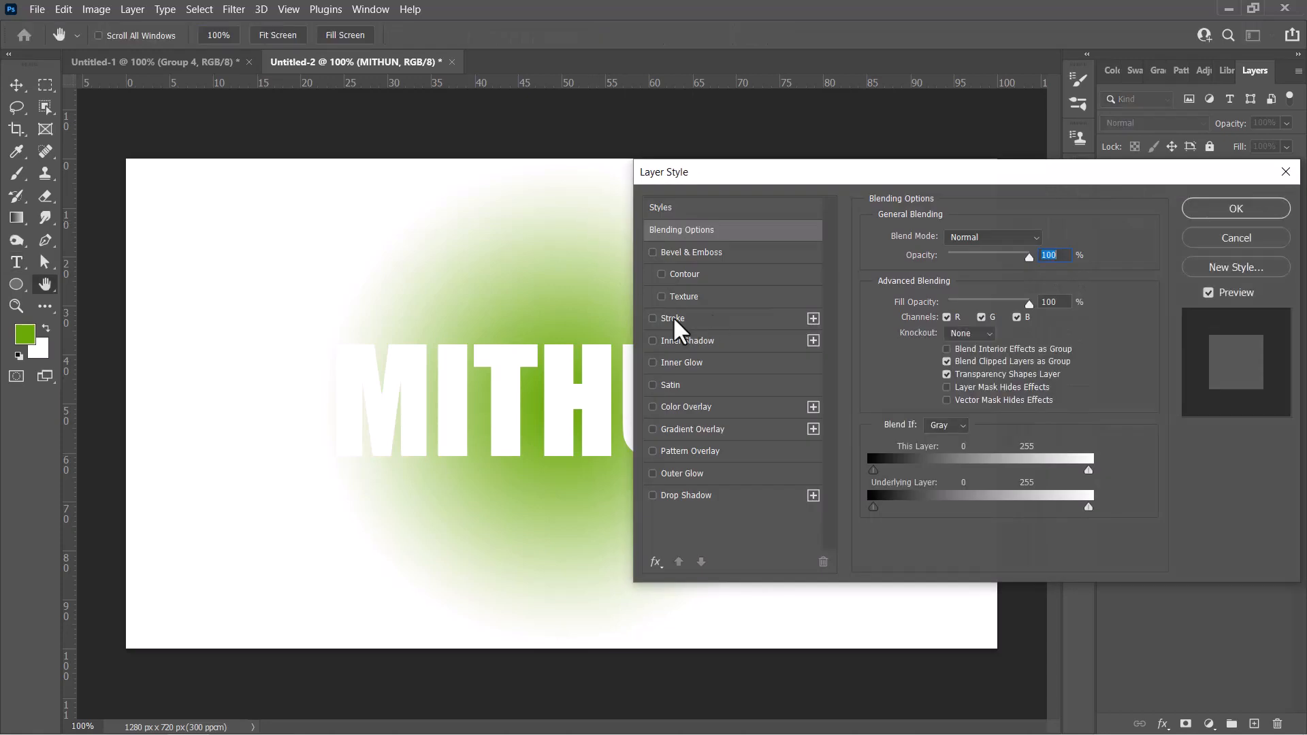
{"action": "left_click", "coordinate": [673, 319]}
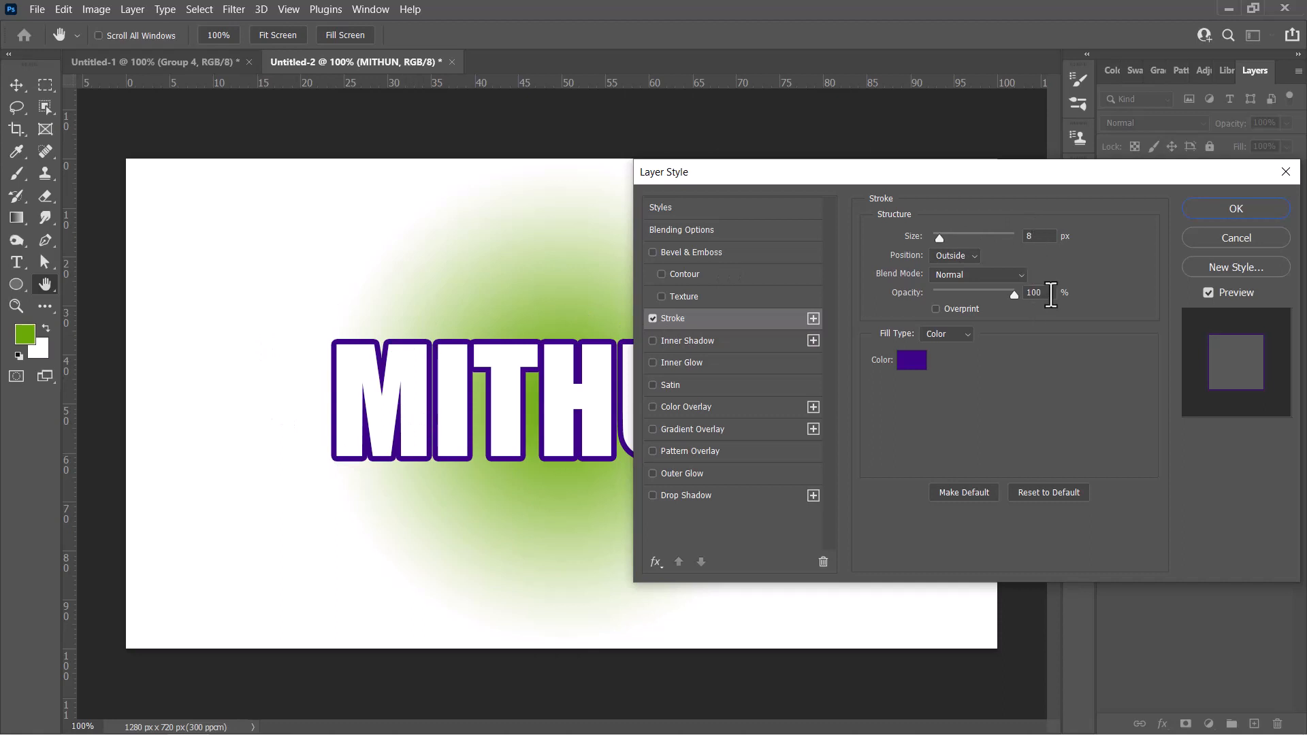
{"action": "left_click", "coordinate": [912, 361]}
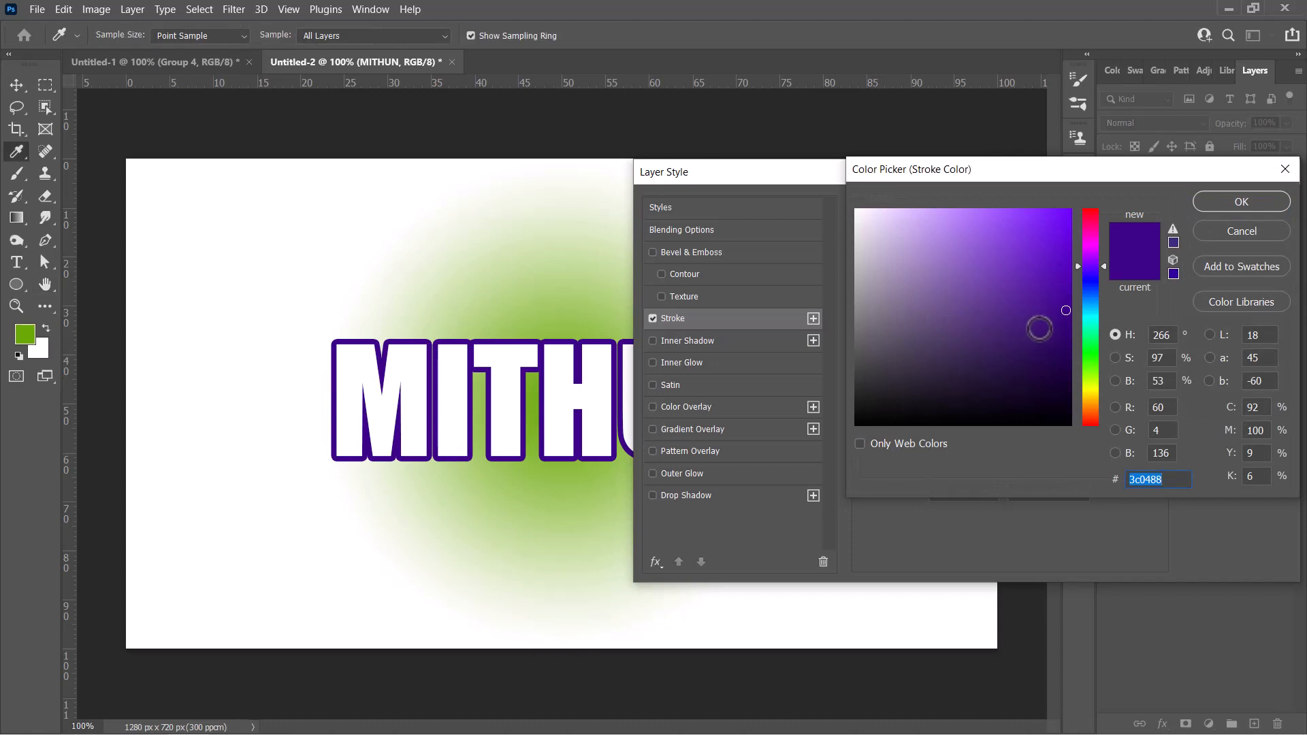
{"action": "left_click", "coordinate": [1044, 329]}
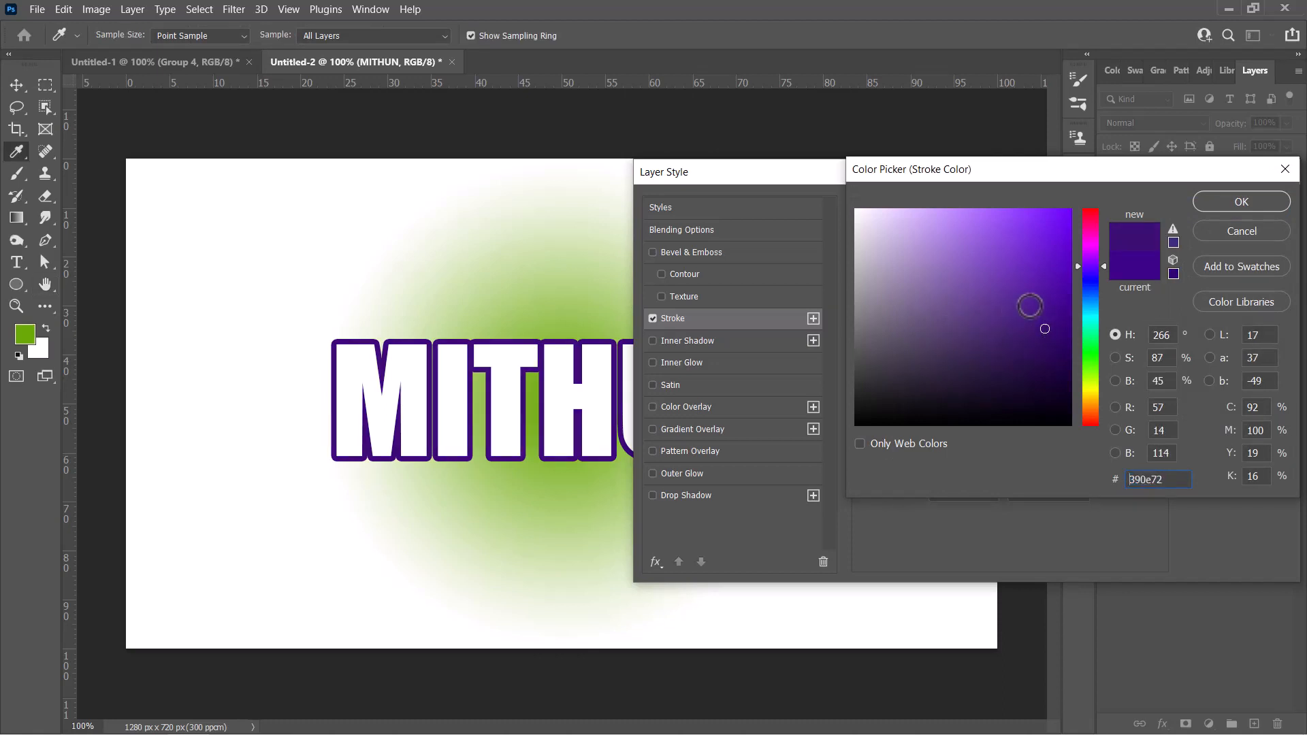
{"action": "left_click", "coordinate": [1218, 198]}
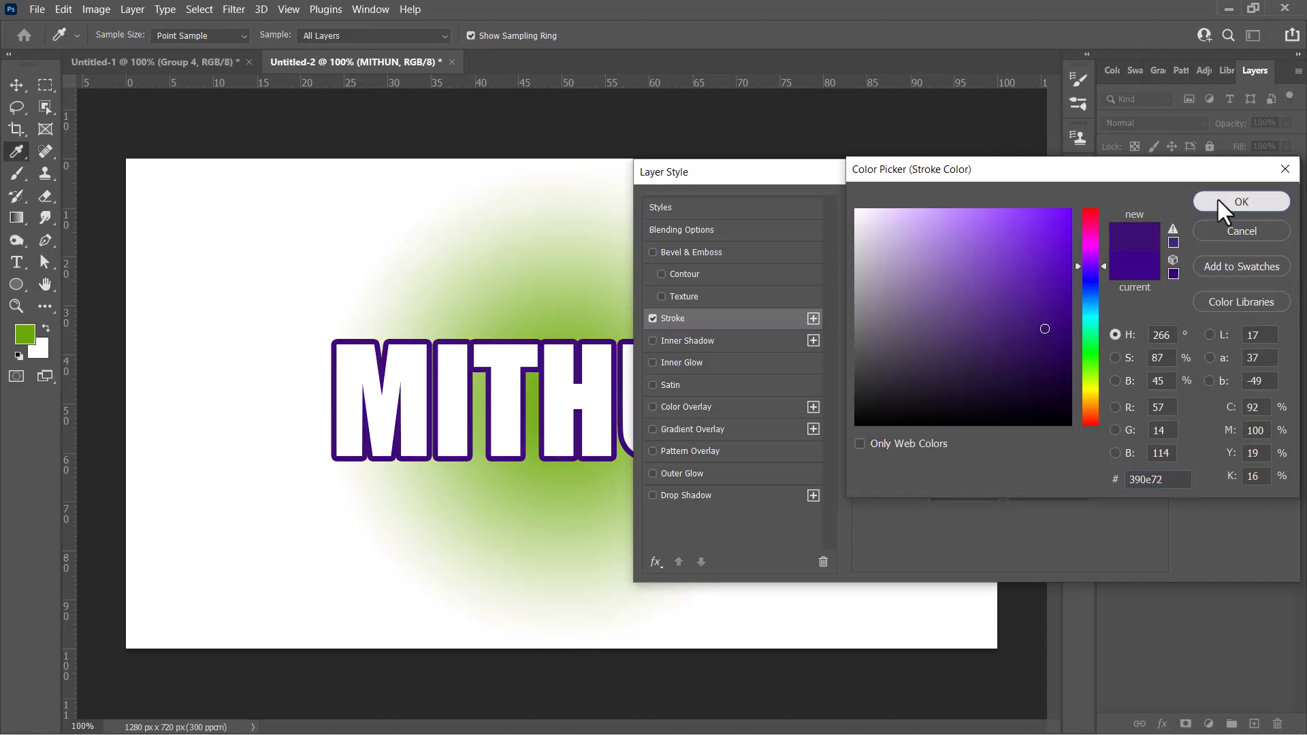
{"action": "left_click", "coordinate": [1195, 209]}
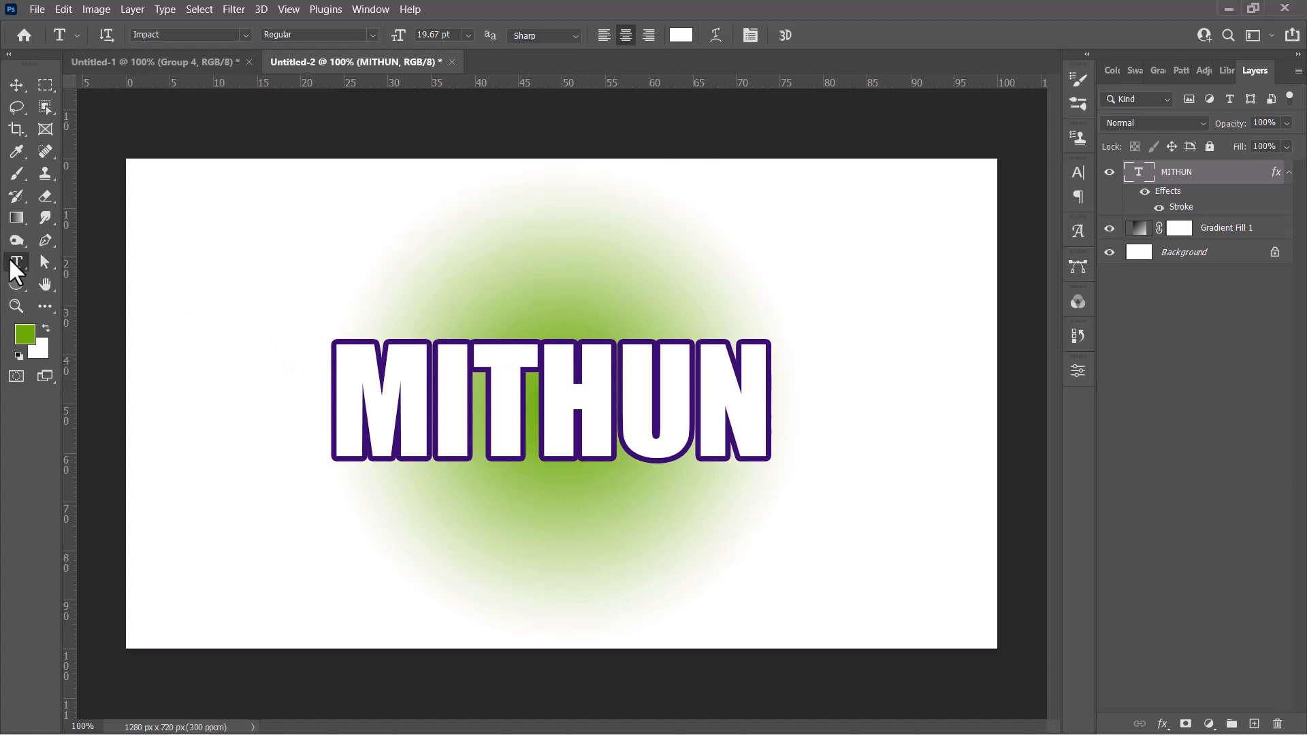
Step: Warp the text with the horizontal Arc style at a bend of +23%
{"action": "left_click", "coordinate": [718, 35]}
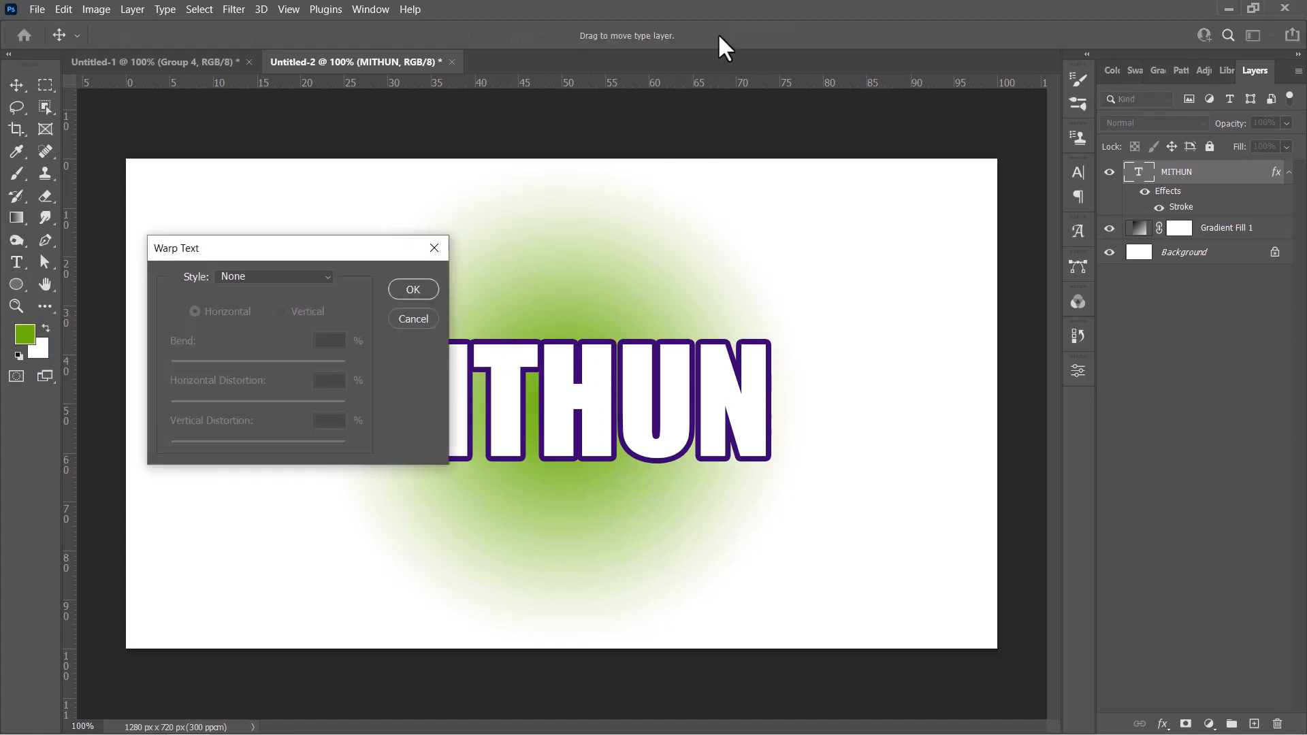
{"action": "left_click", "coordinate": [300, 275]}
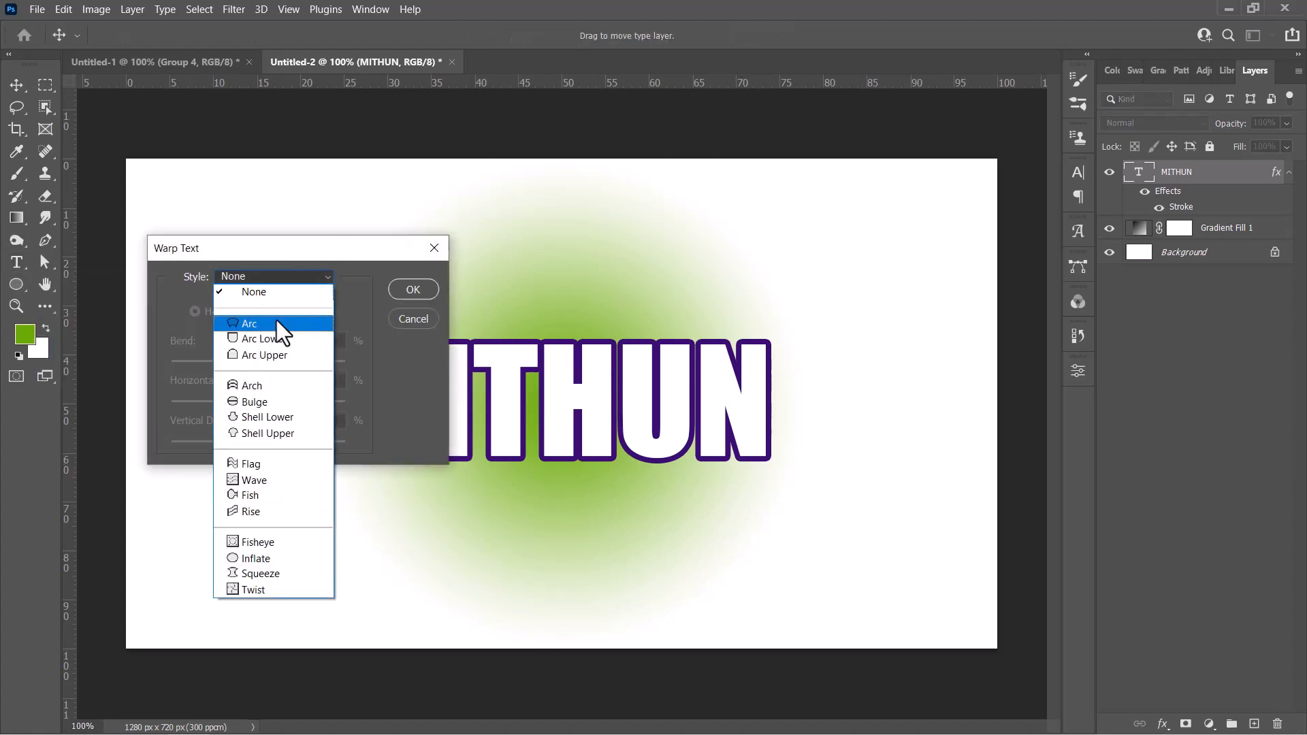
{"action": "left_click", "coordinate": [276, 320]}
{"action": "left_click", "coordinate": [301, 363]}
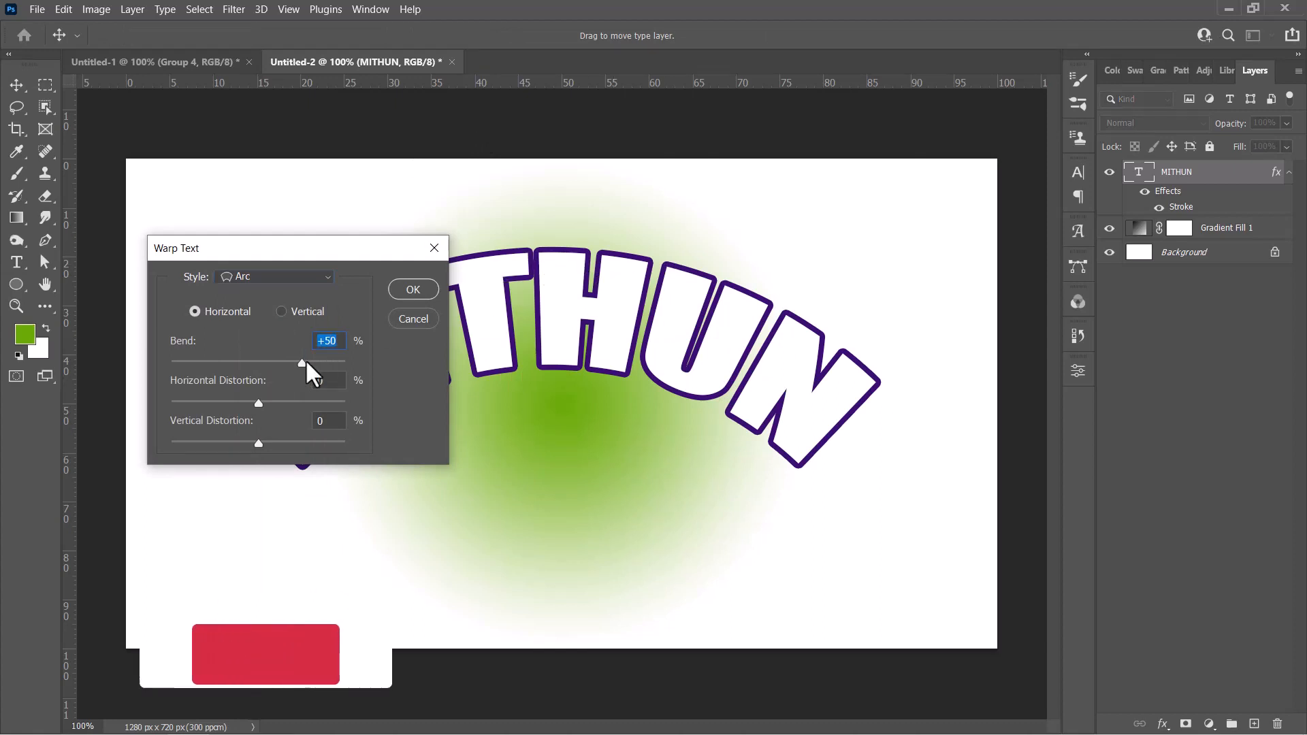
{"action": "left_click_drag", "start_coordinate": [300, 363], "coordinate": [278, 361]}
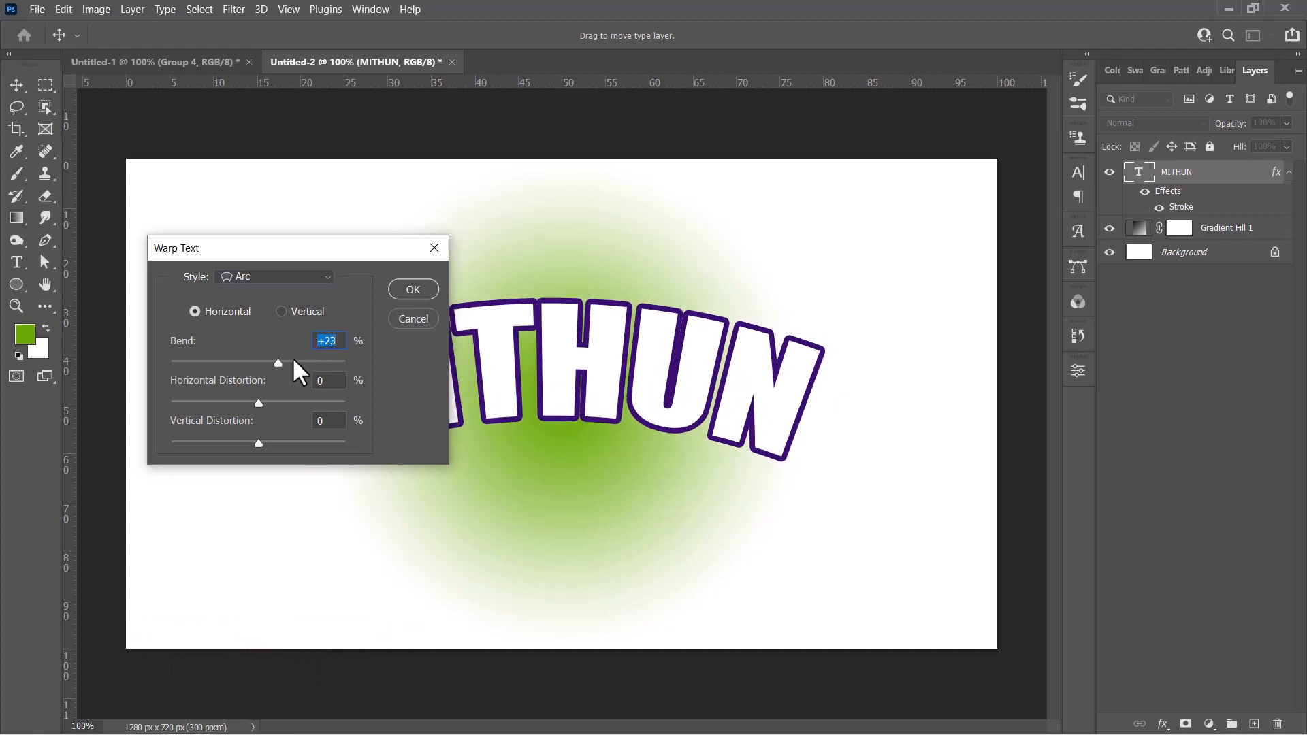
{"action": "left_click", "coordinate": [410, 290]}
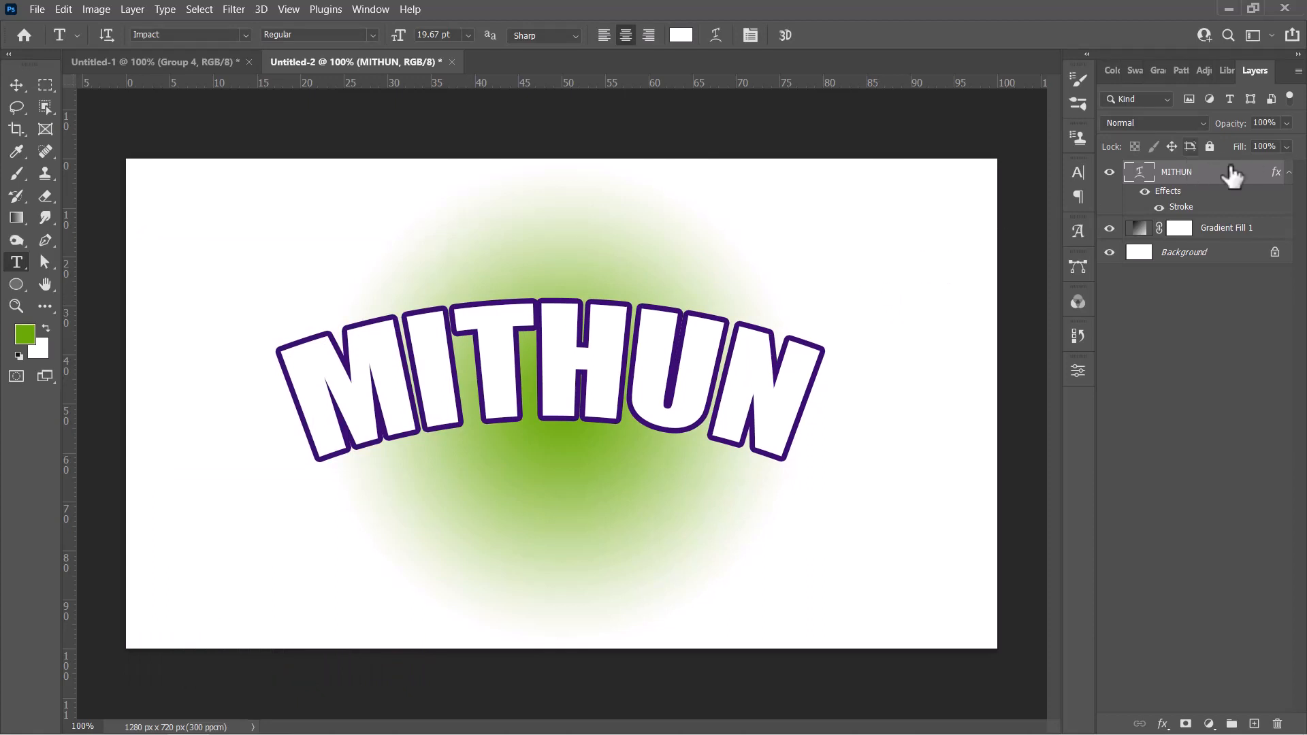
Step: Duplicate the arched text layer and shift the copy 1 px up and 1 px to the right with Free Transform
{"action": "key", "text": "ctrl+j"}
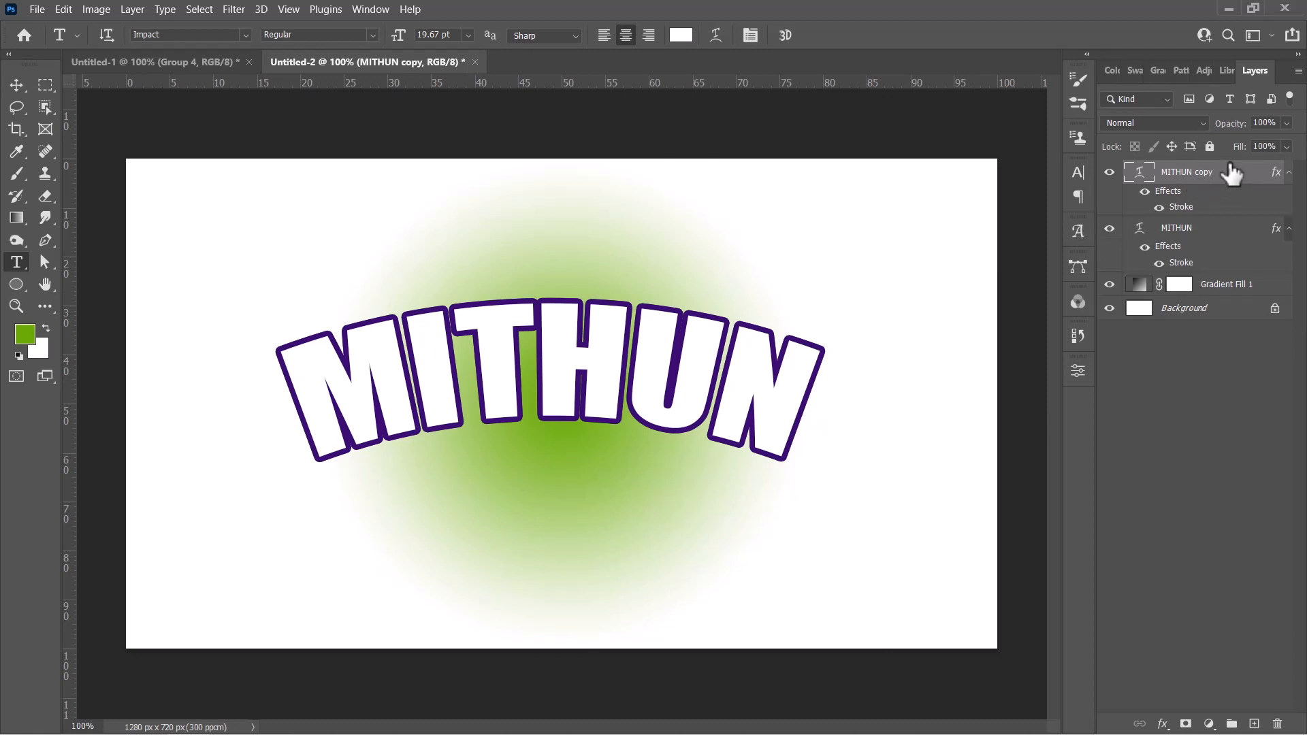
{"action": "key", "text": "ctrl+t"}
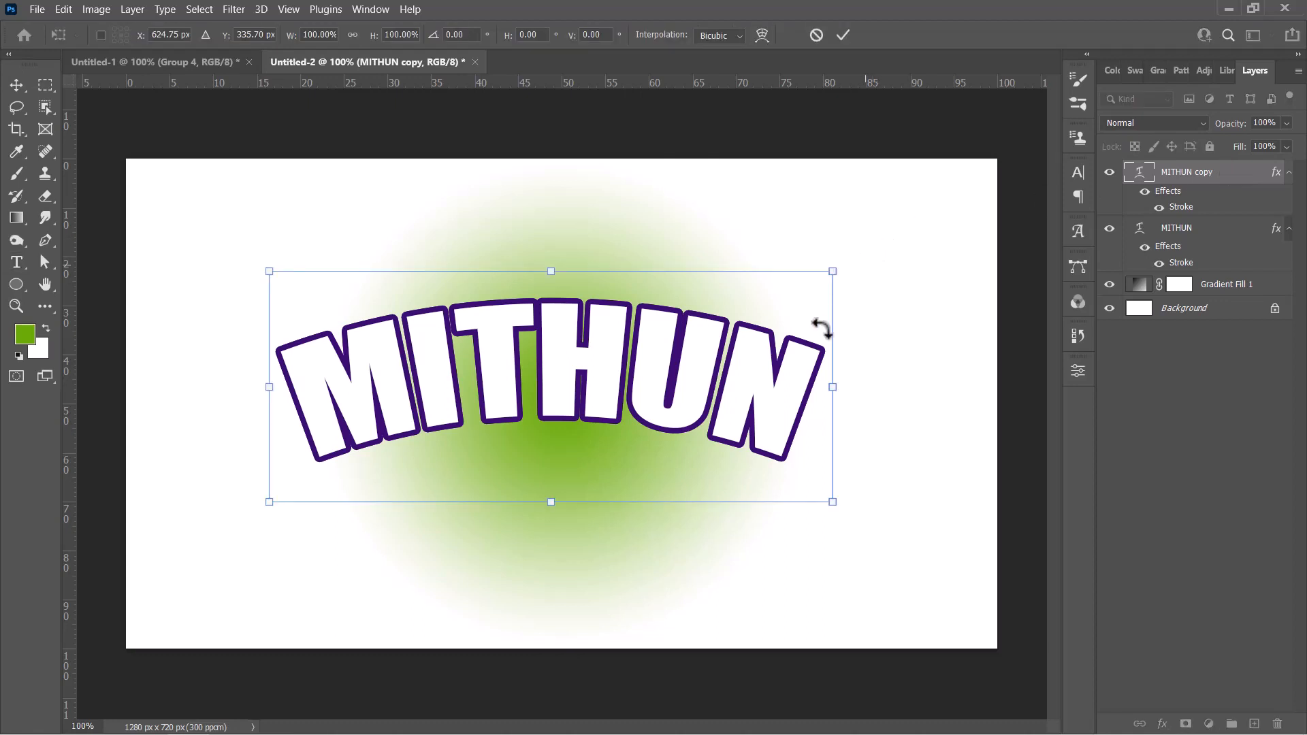
{"action": "key", "text": "shift"}
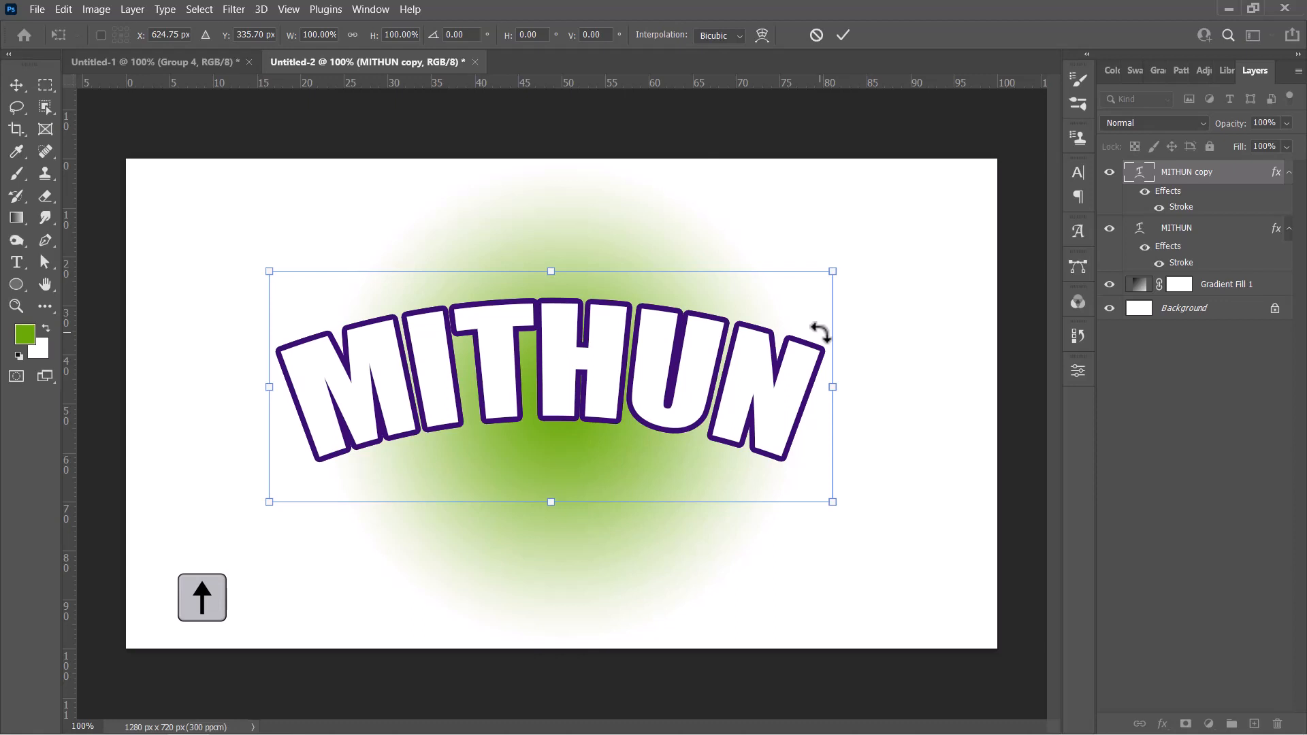
{"action": "key", "text": "Up"}
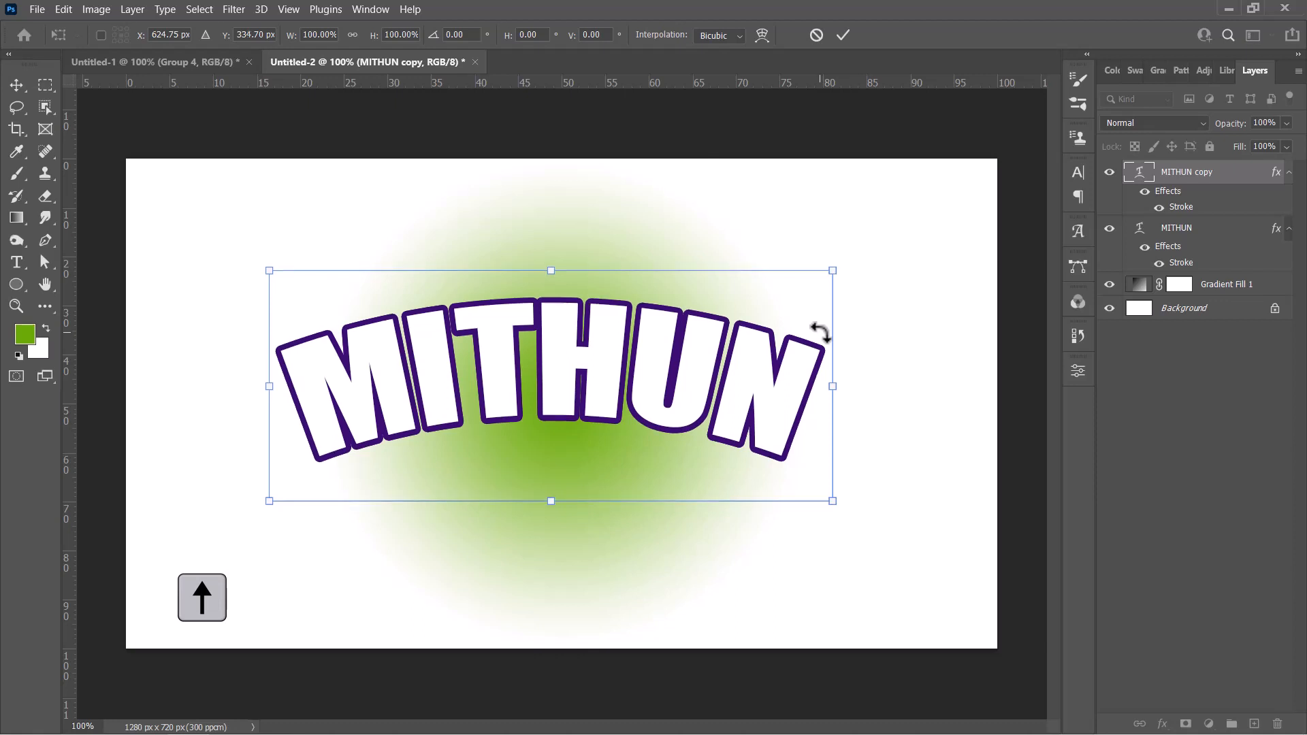
{"action": "key", "text": "Right"}
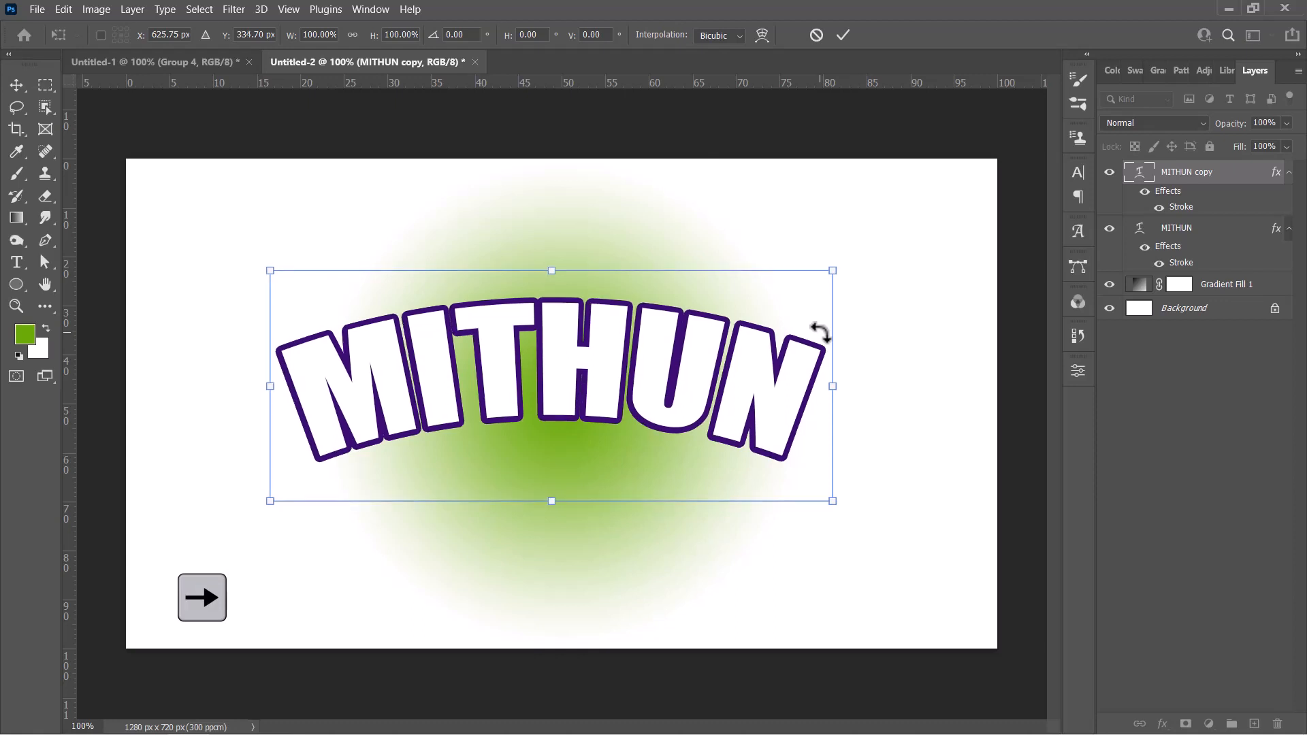
{"action": "left_click", "coordinate": [843, 34]}
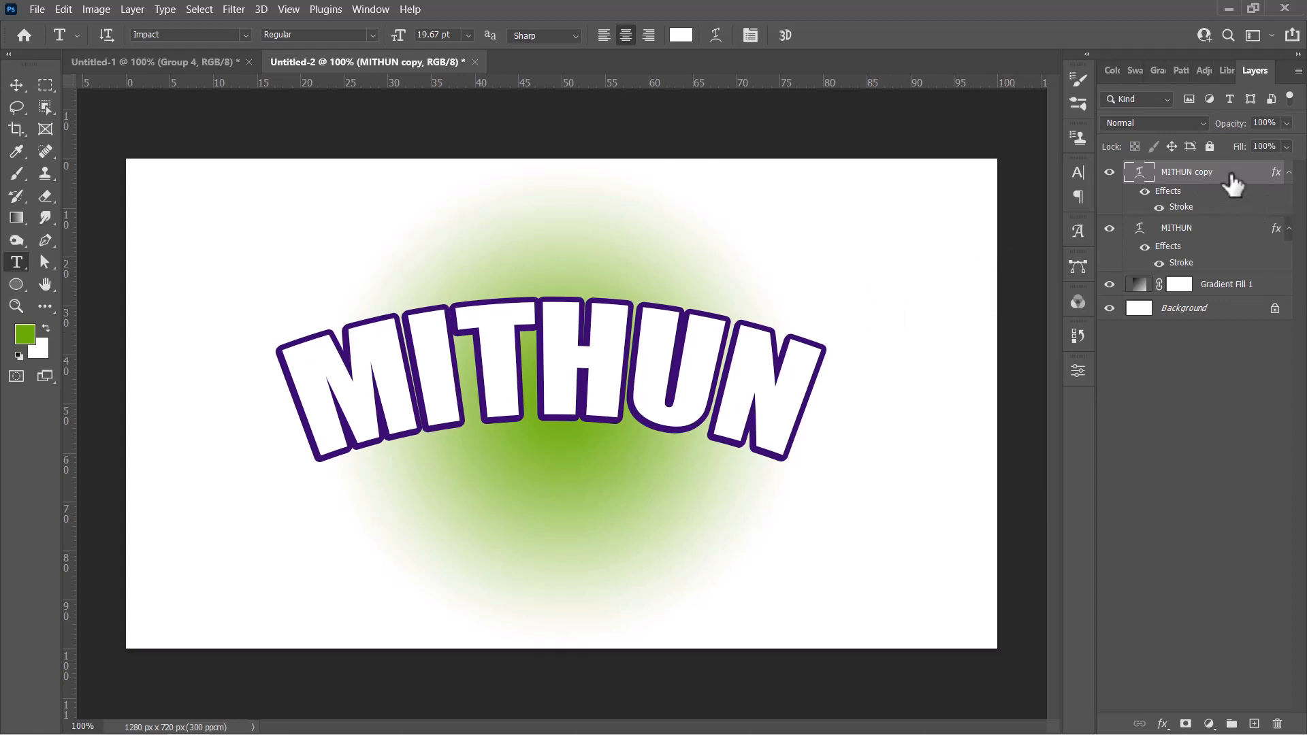
Step: Repeat the duplicate-and-shift transform to stack eight more offset copies of the stroked text
{"action": "key", "text": "ctrl+alt+shift+t"}
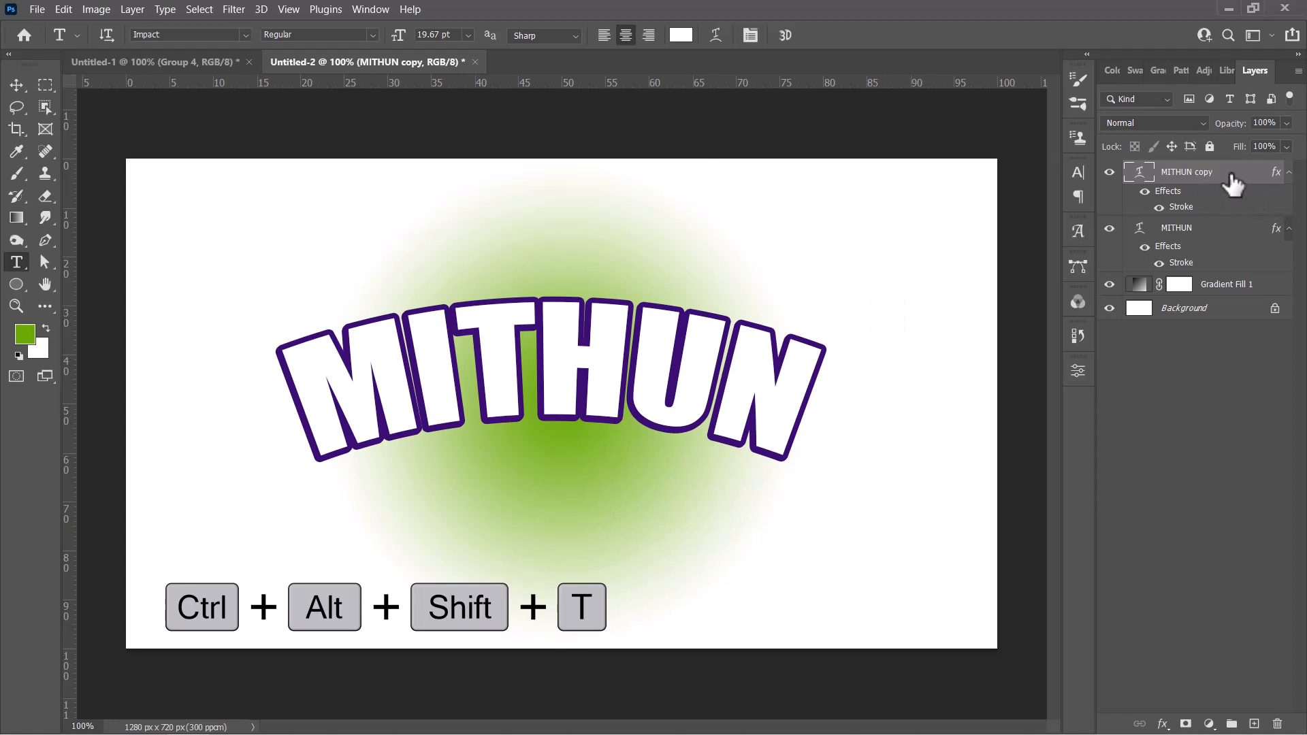
{"action": "key", "text": "ctrl+alt+shift+t"}
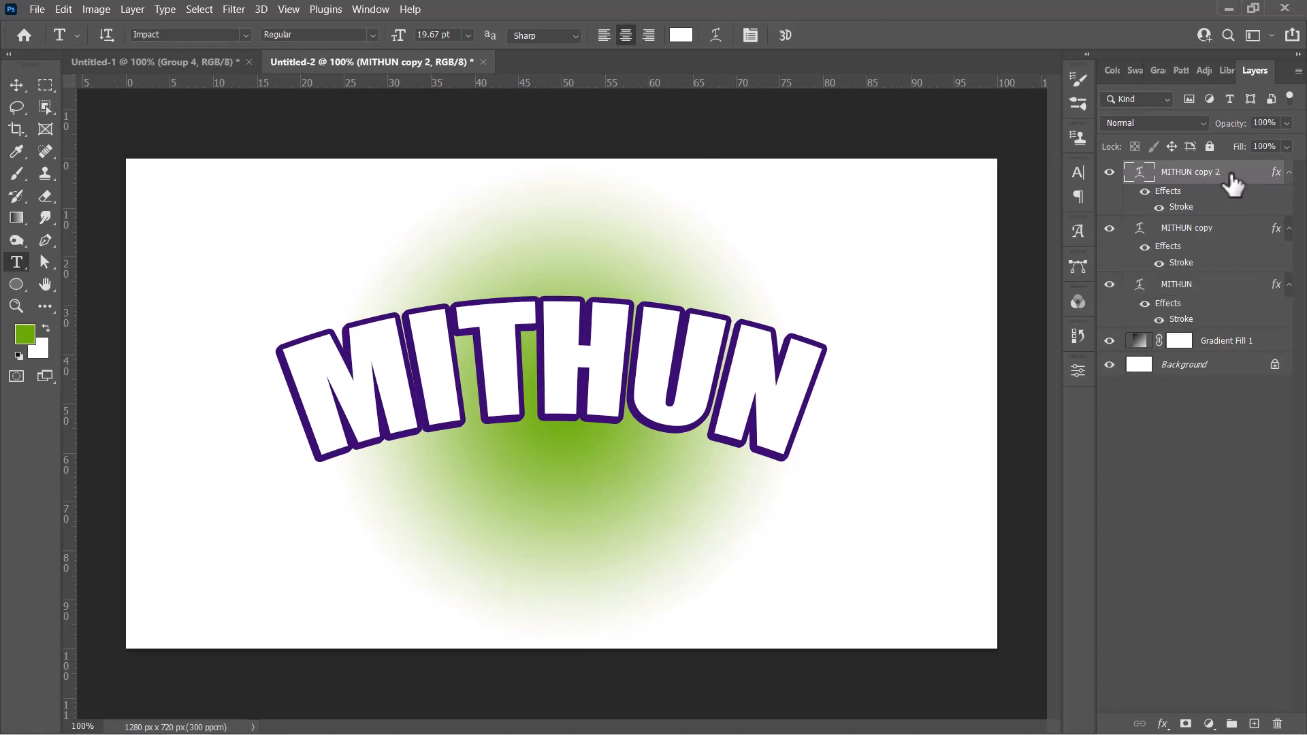
{"action": "key", "text": "ctrl+alt+shift+t"}
{"action": "key", "text": "ctrl+alt+shift+t"}
{"action": "key", "text": "ctrl+alt+shift+t"}
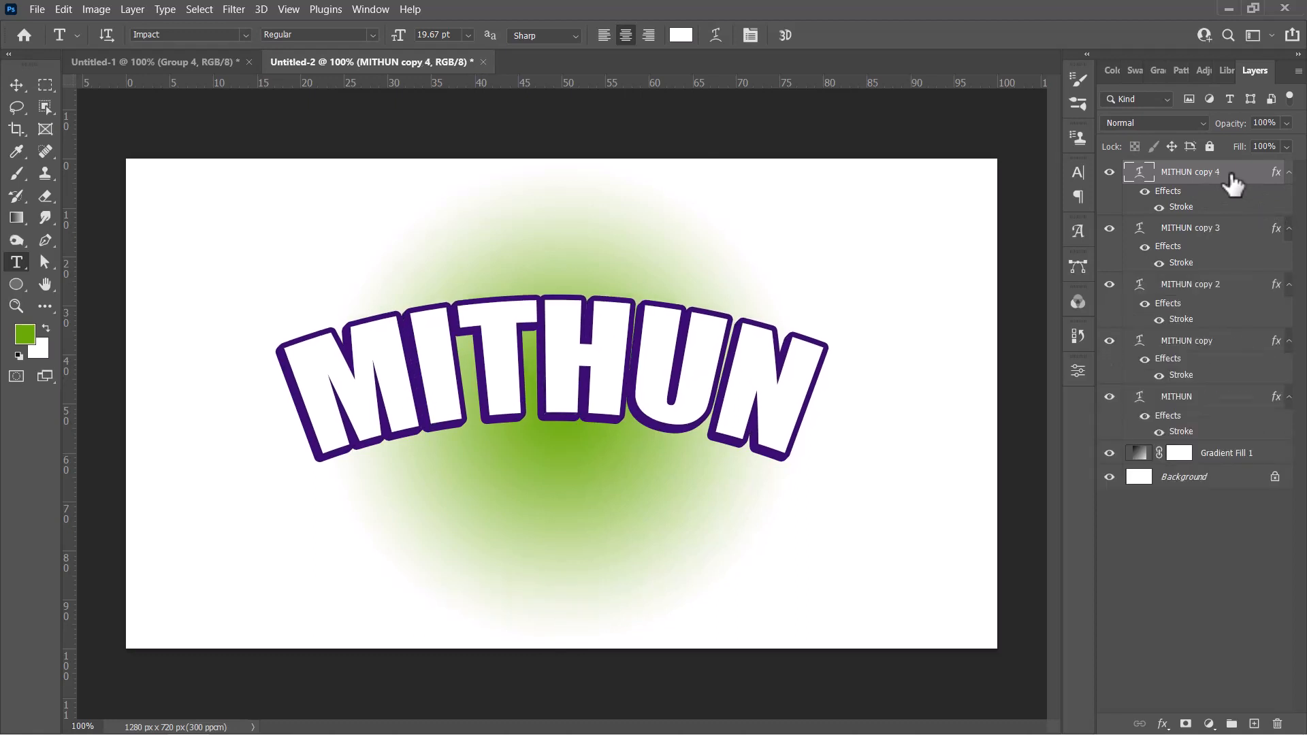
{"action": "key", "text": "ctrl+alt+shift+t"}
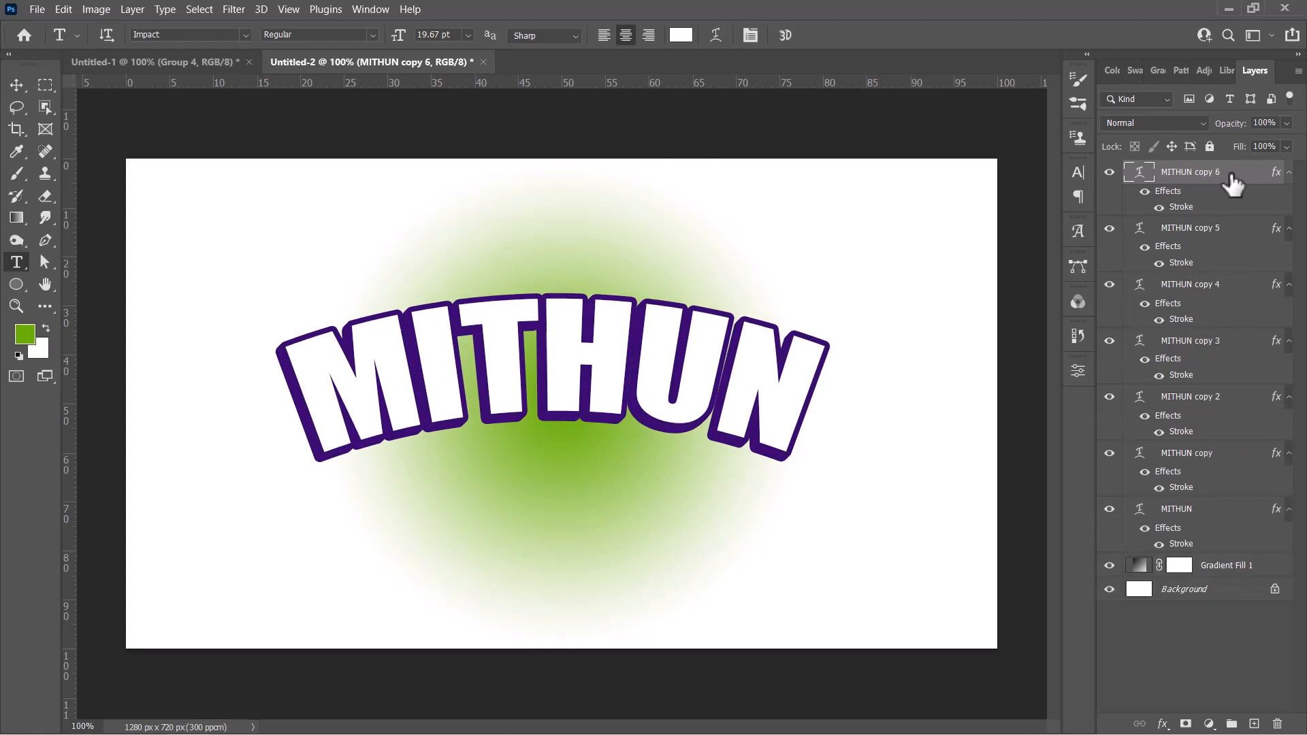
{"action": "key", "text": "ctrl+alt+shift+t"}
{"action": "key", "text": "ctrl+alt+shift+t"}
{"action": "key", "text": "ctrl+alt+shift+t"}
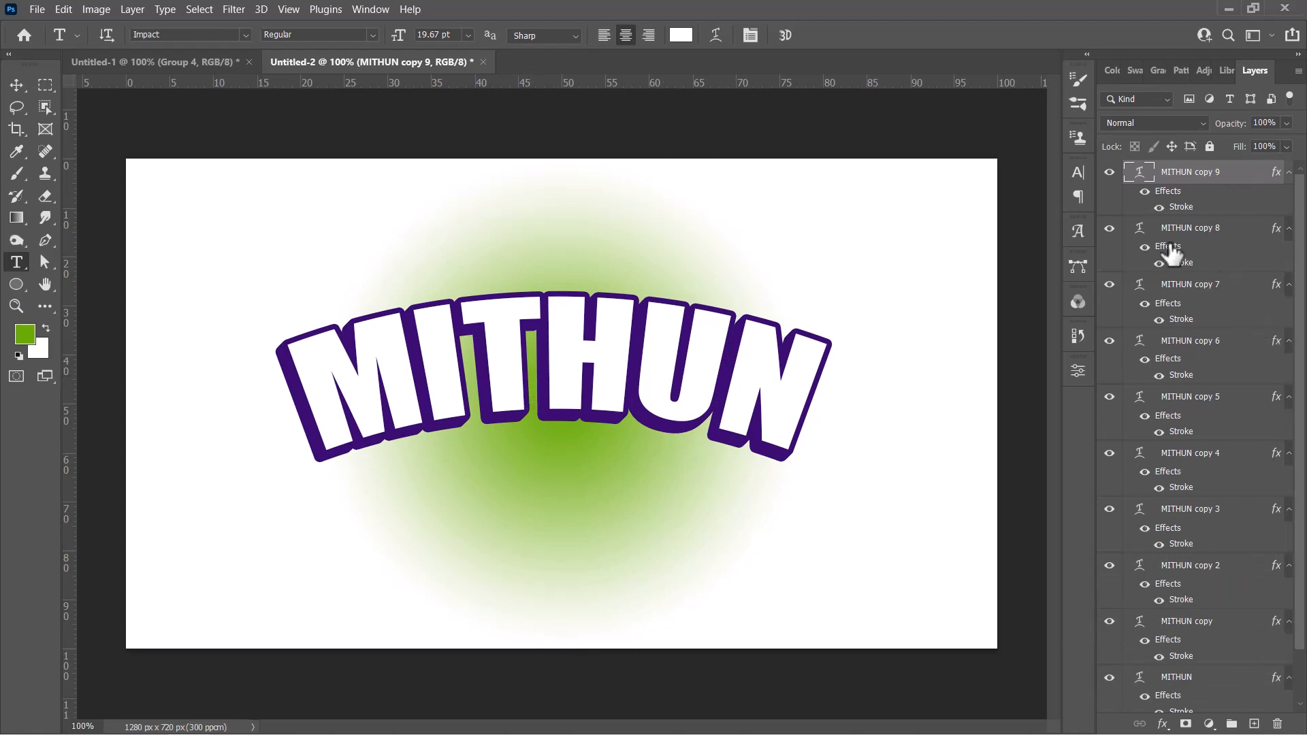
Step: Group all the stroked text layers below the topmost copy, down to the original text layer
{"action": "left_click", "coordinate": [1207, 237]}
{"action": "scroll", "coordinate": [1202, 446], "scroll_direction": "down", "scroll_amount": 1}
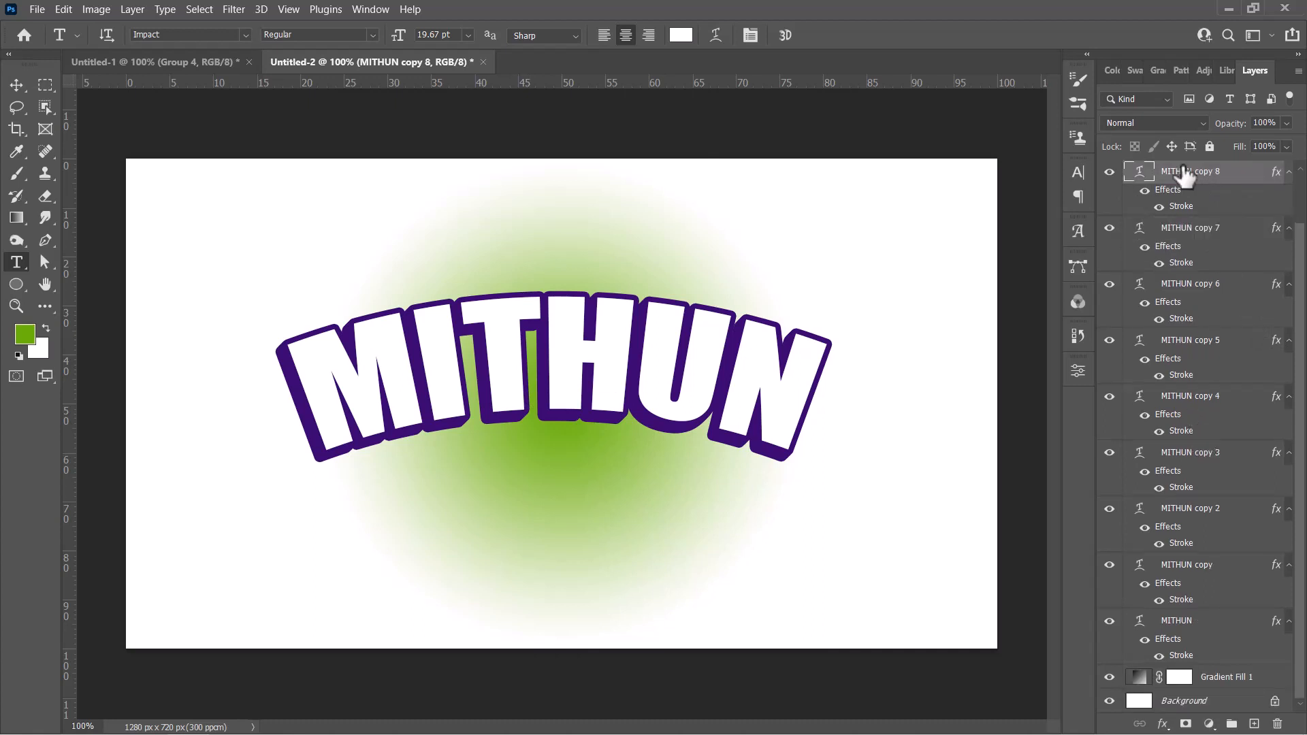
{"action": "left_click", "coordinate": [1190, 629], "text": "shift"}
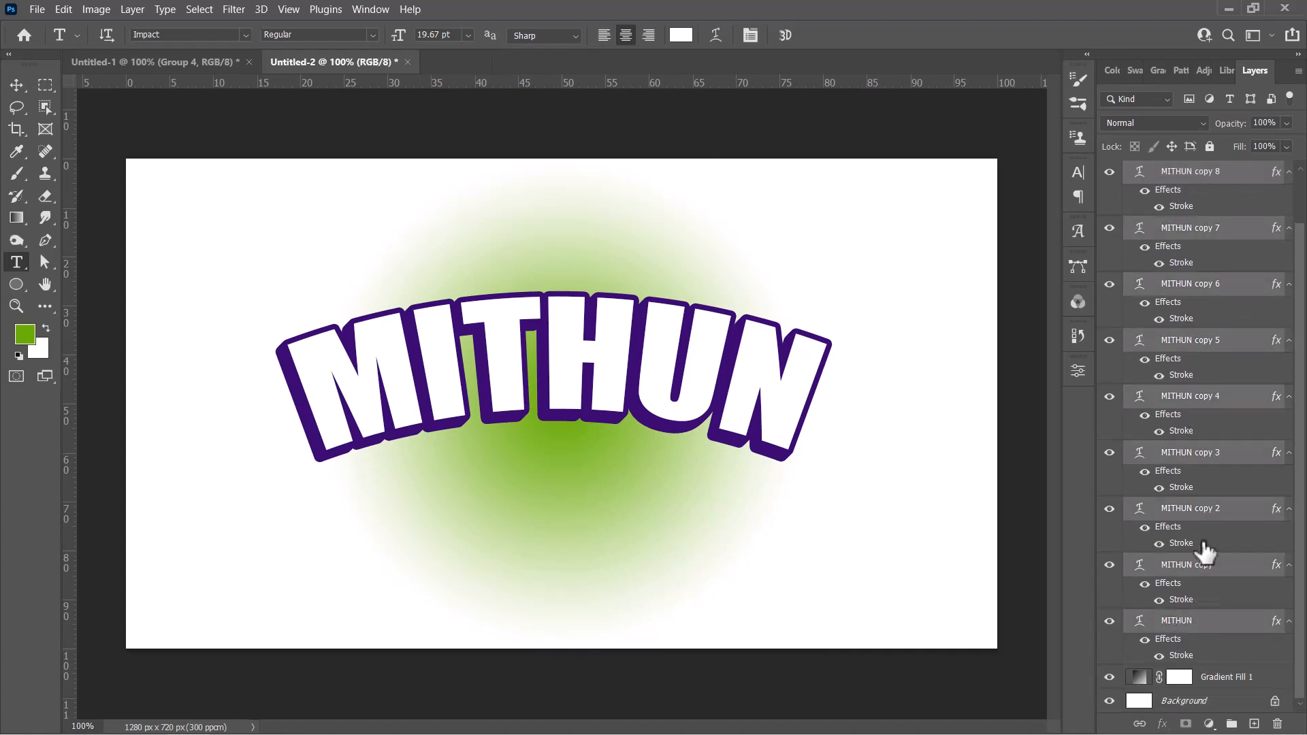
{"action": "key", "text": "ctrl+g"}
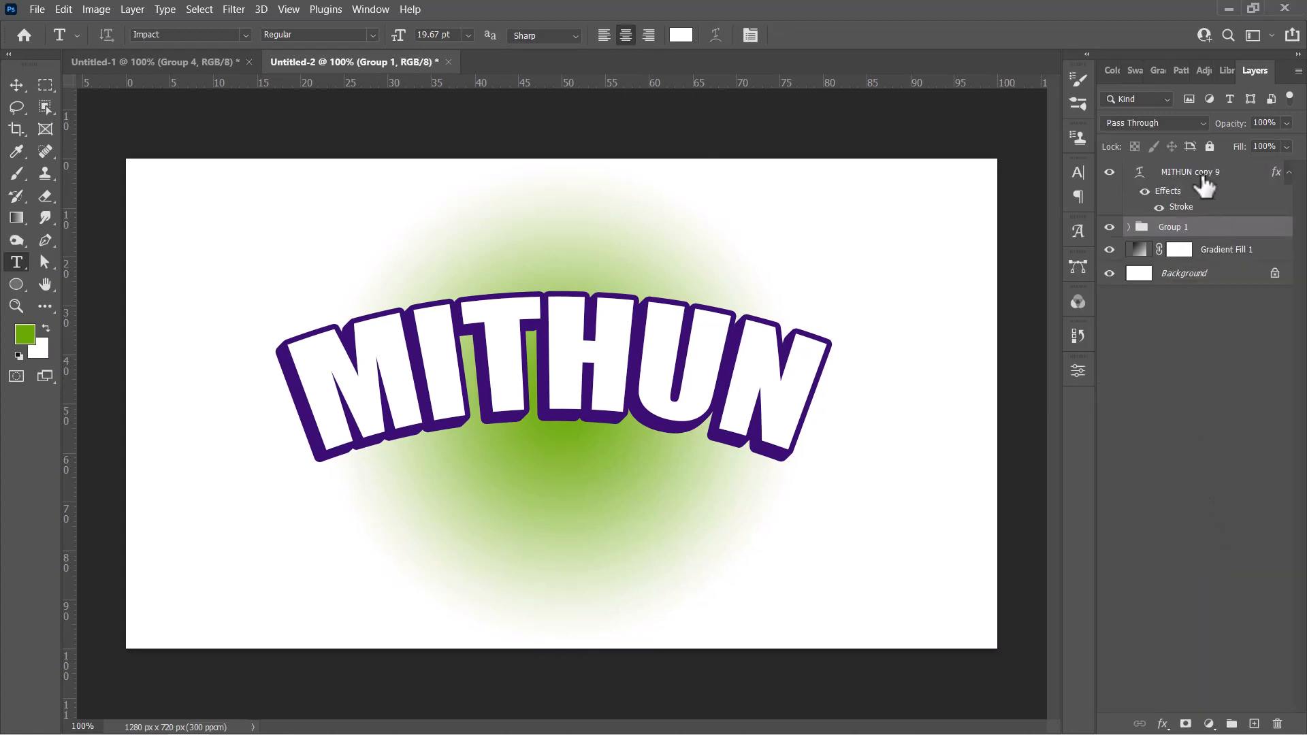
Step: Clear the layer style from the topmost text copy
{"action": "right_click", "coordinate": [1253, 171]}
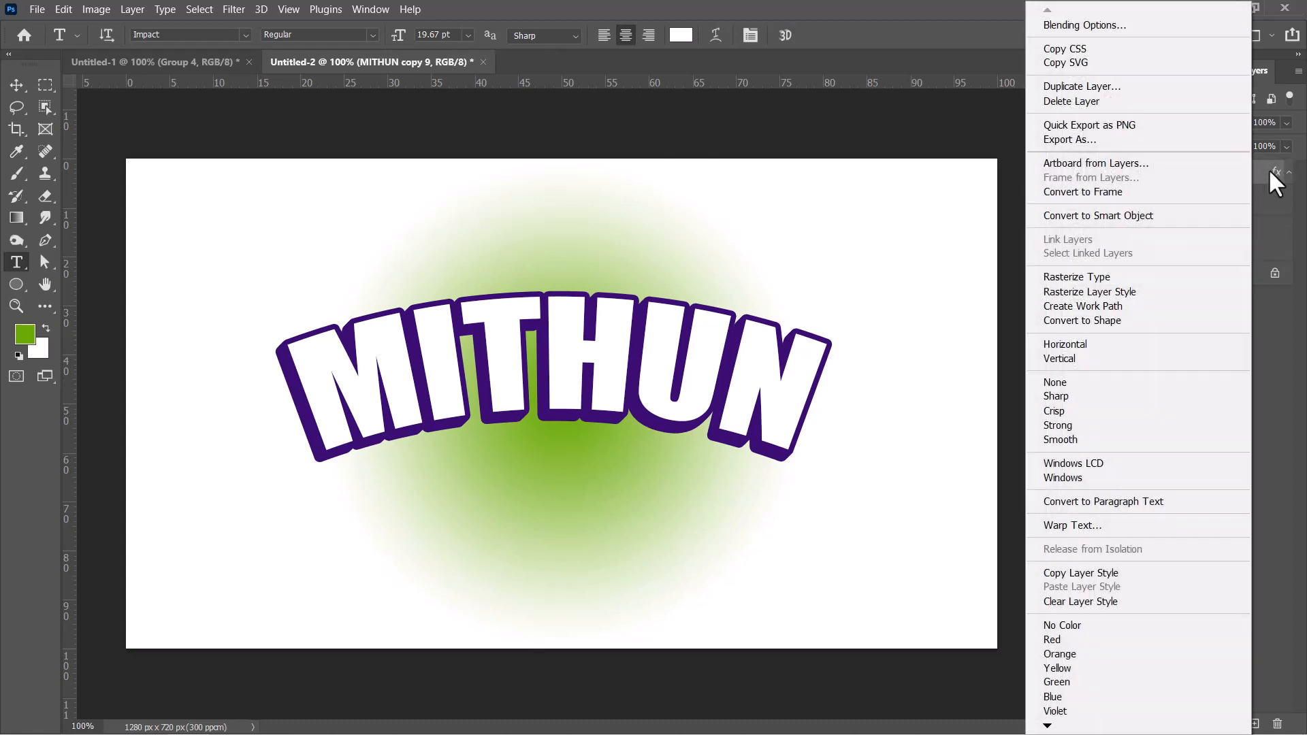
{"action": "right_click", "coordinate": [1271, 172]}
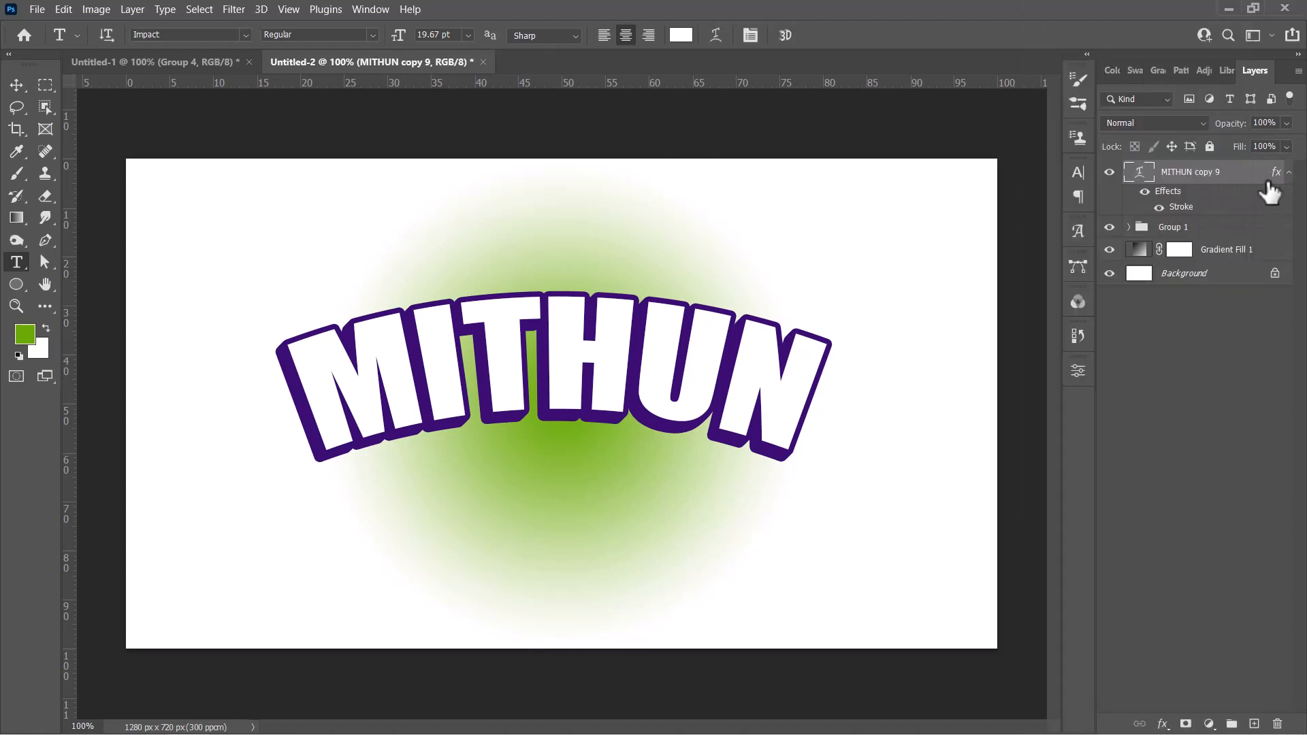
{"action": "right_click", "coordinate": [1278, 176]}
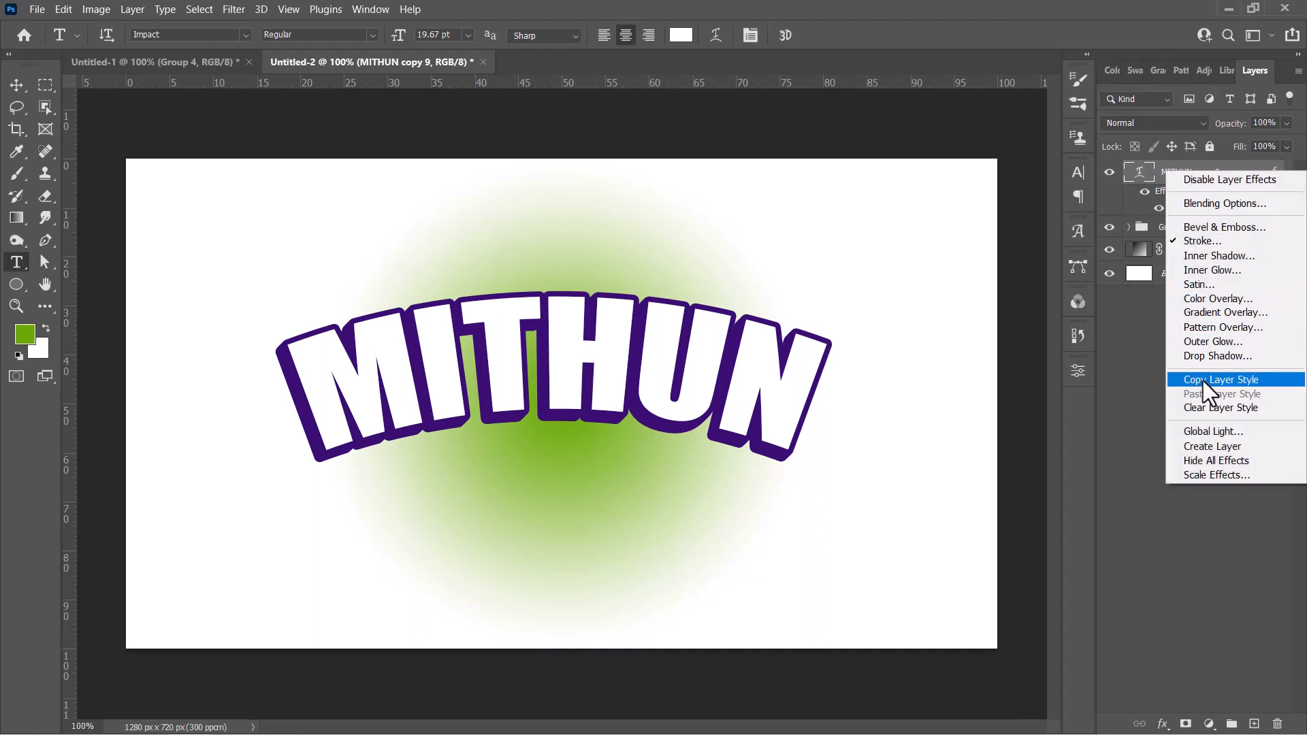
{"action": "left_click", "coordinate": [1205, 407]}
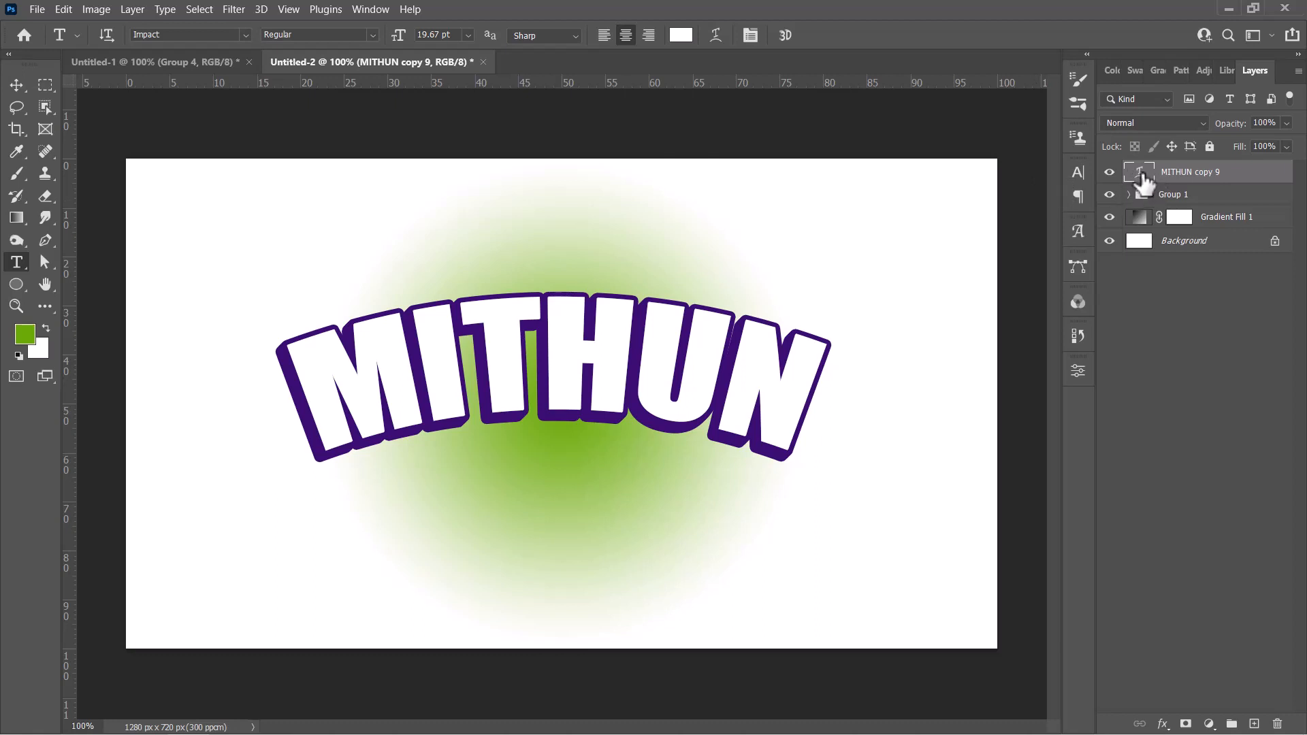
Step: Change the topmost text layer's colour to bright green 87d808
{"action": "left_click", "coordinate": [1079, 172]}
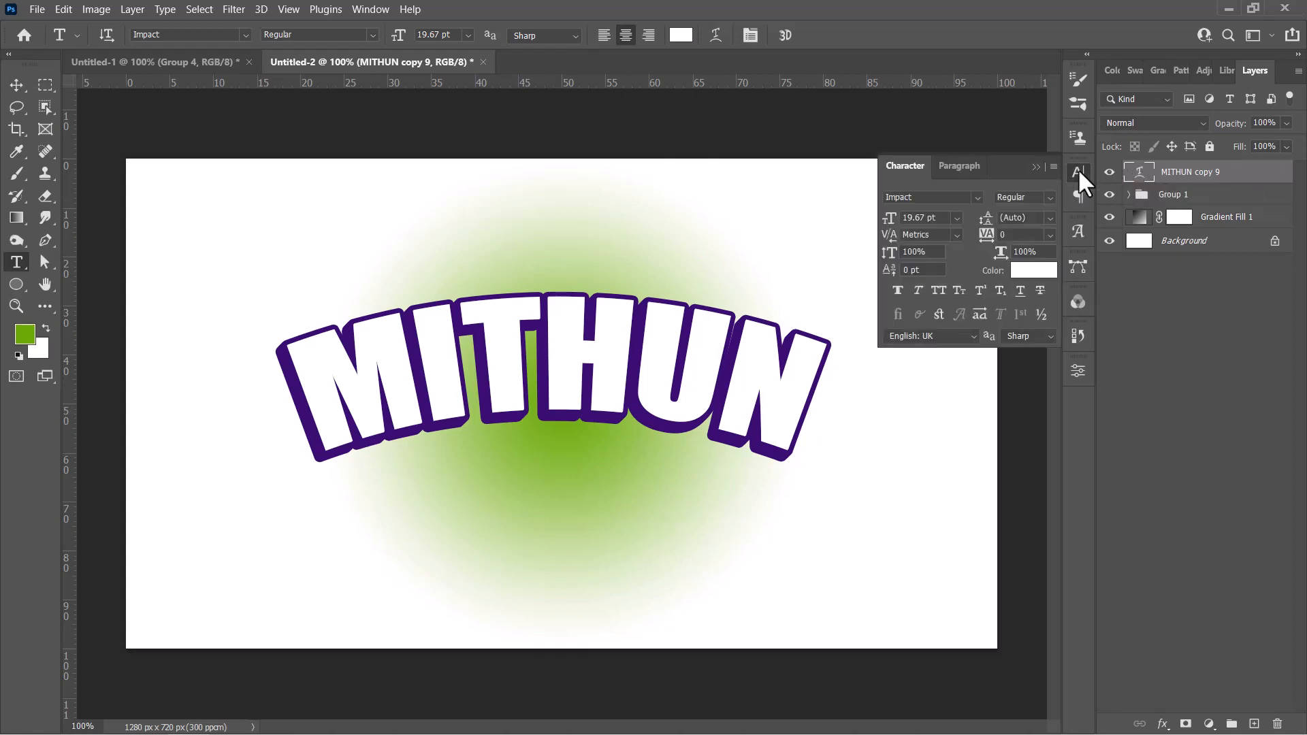
{"action": "left_click", "coordinate": [1028, 276]}
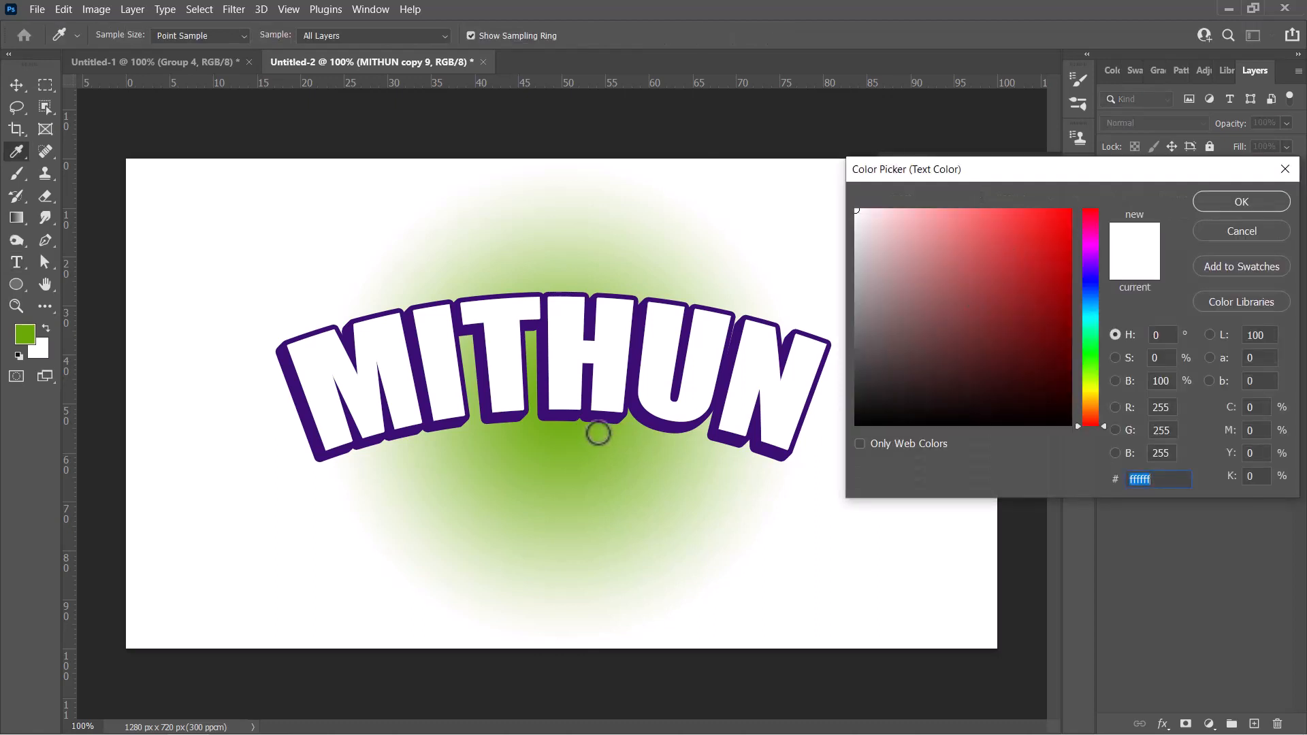
{"action": "left_click", "coordinate": [551, 430]}
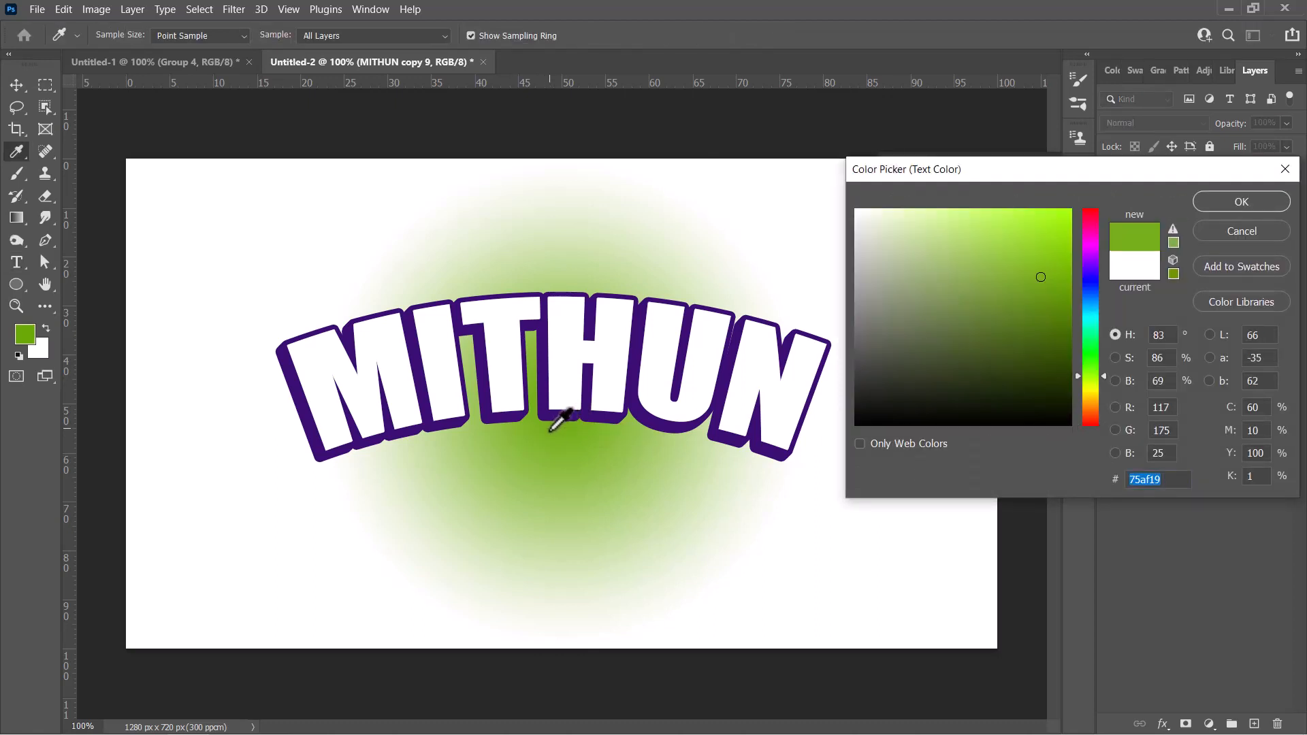
{"action": "left_click", "coordinate": [1066, 243]}
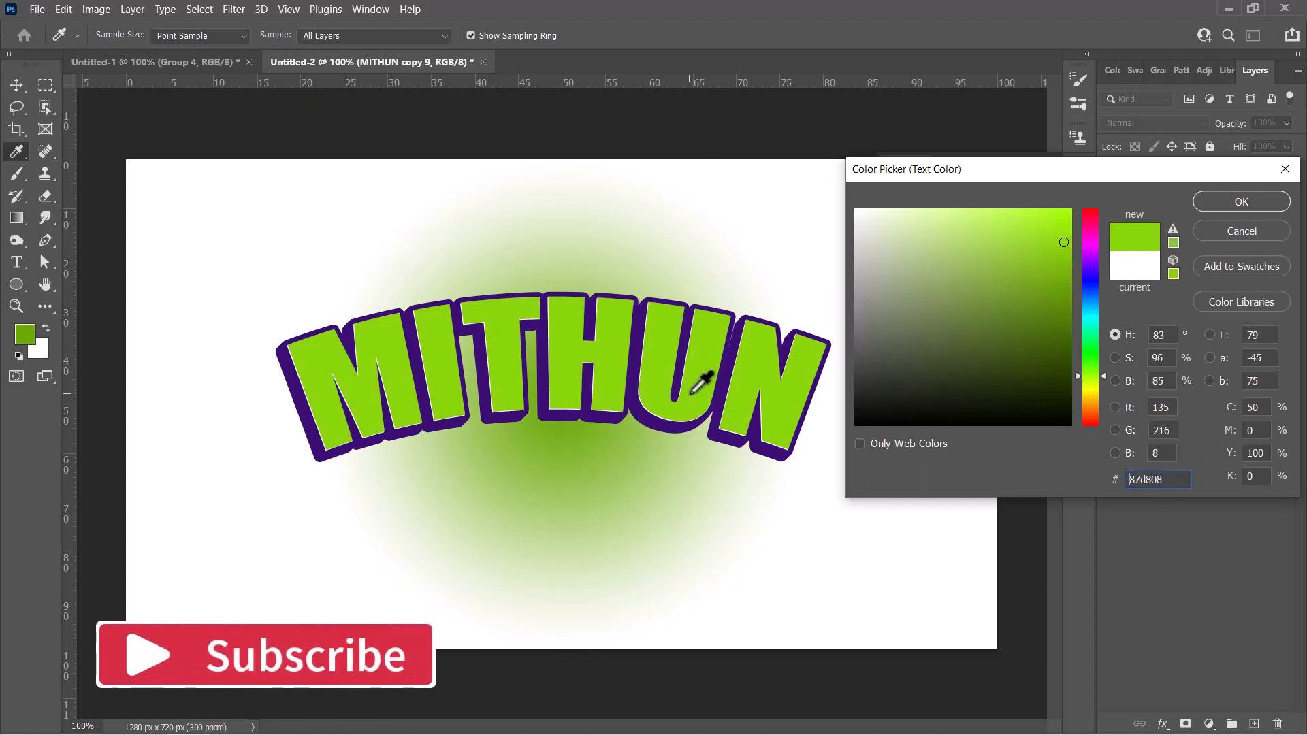
{"action": "left_click", "coordinate": [1215, 198]}
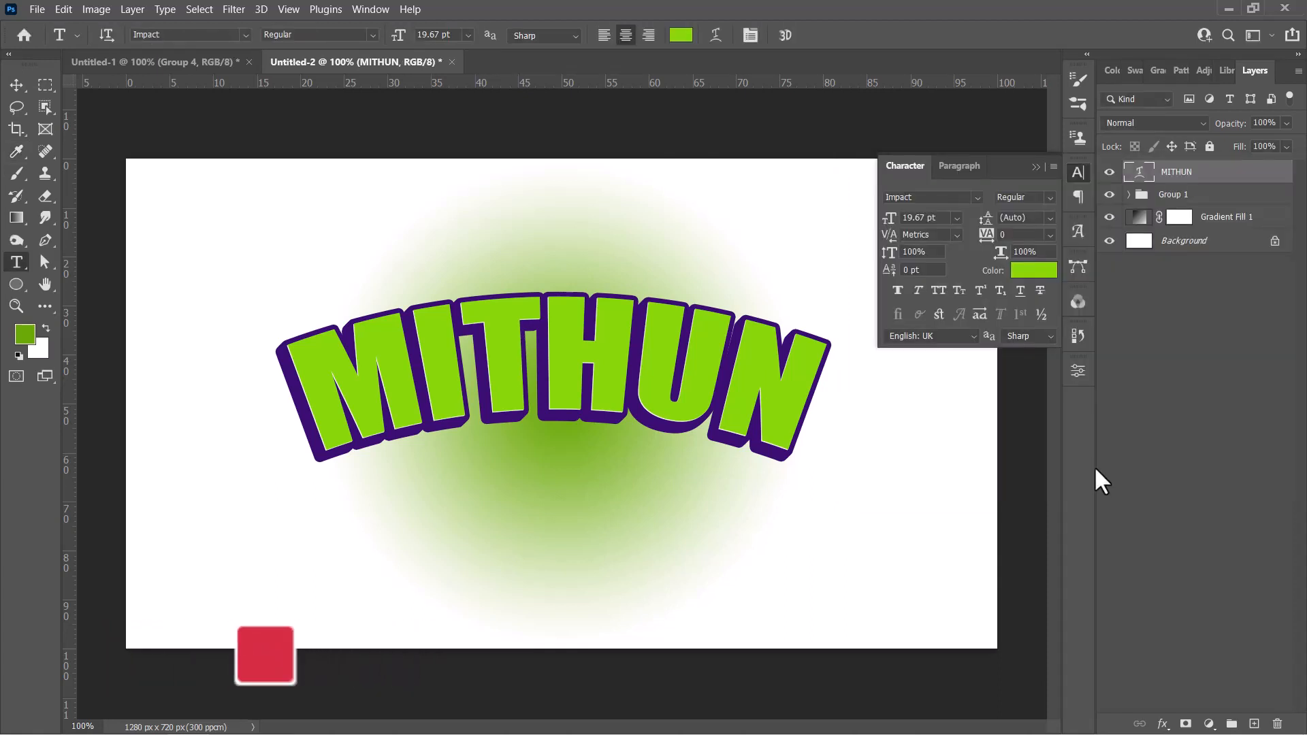
Step: Duplicate the green text layer and shift the copy 1 px up and 1 px to the right
{"action": "key", "text": "ctrl+j"}
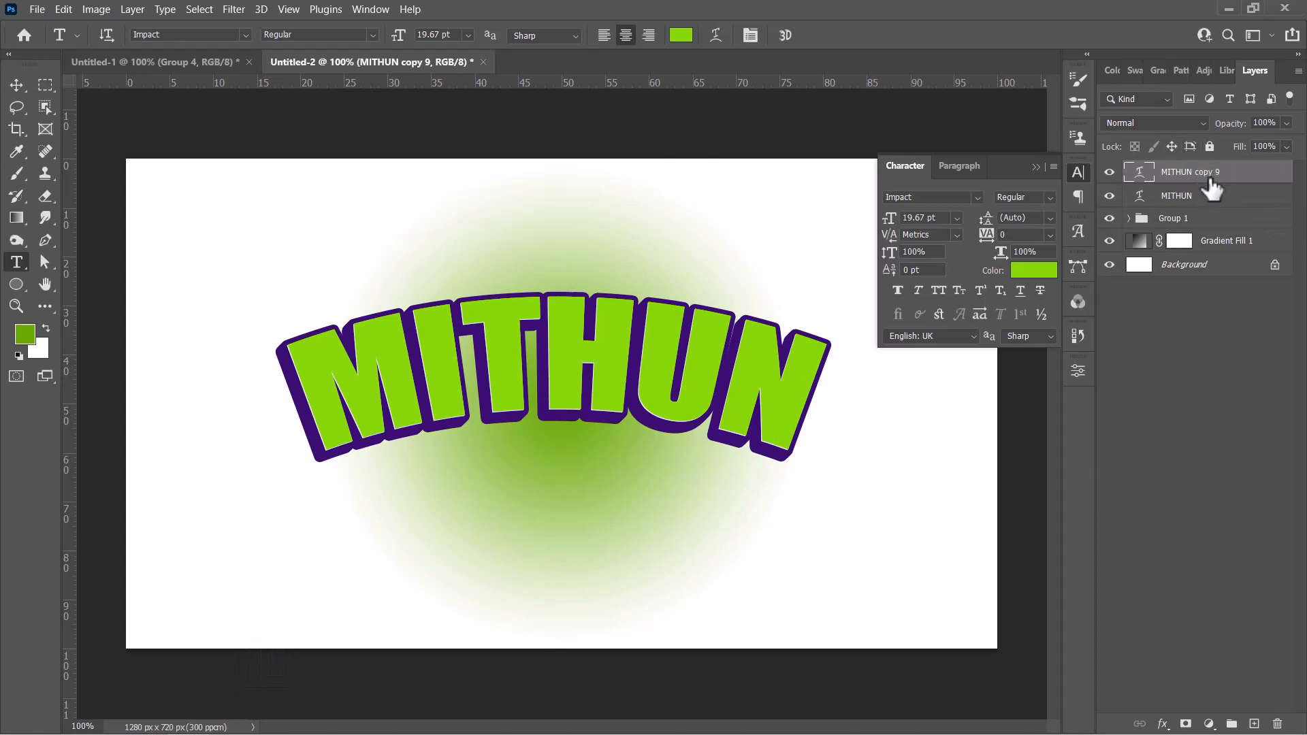
{"action": "key", "text": "ctrl+t"}
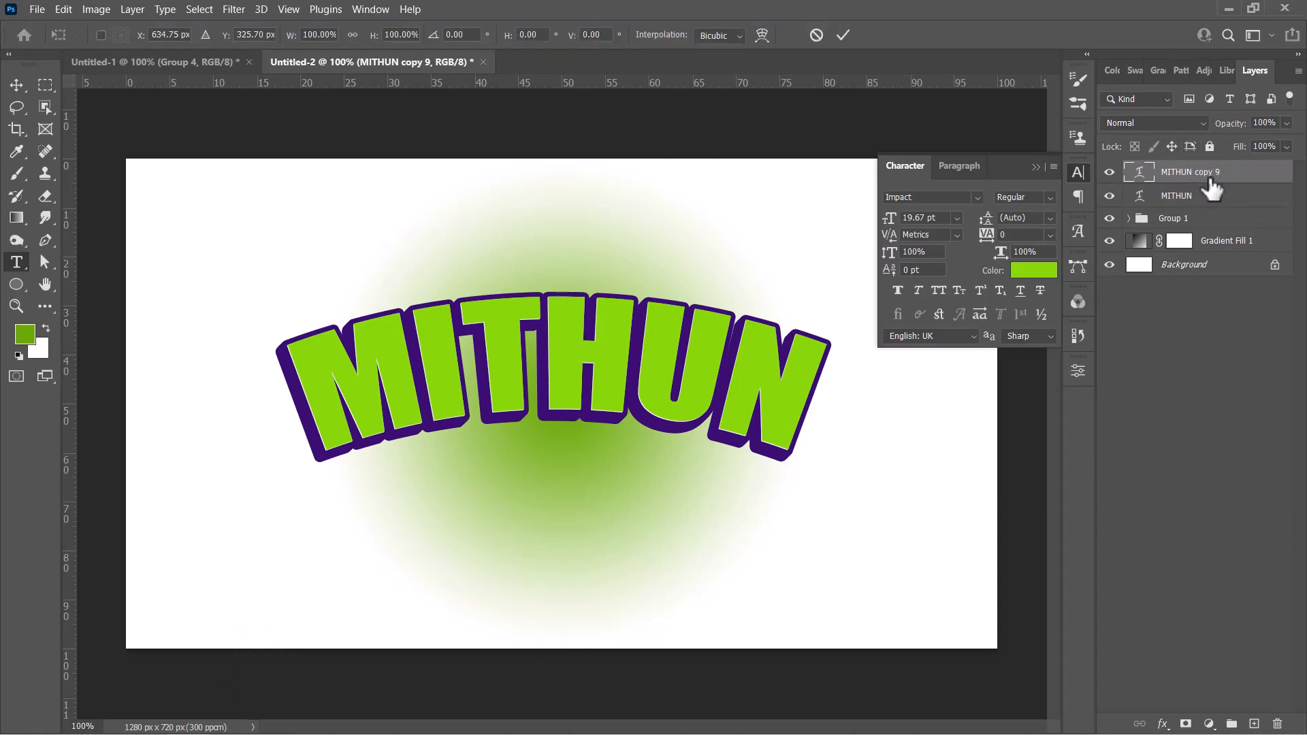
{"action": "key", "text": "Up"}
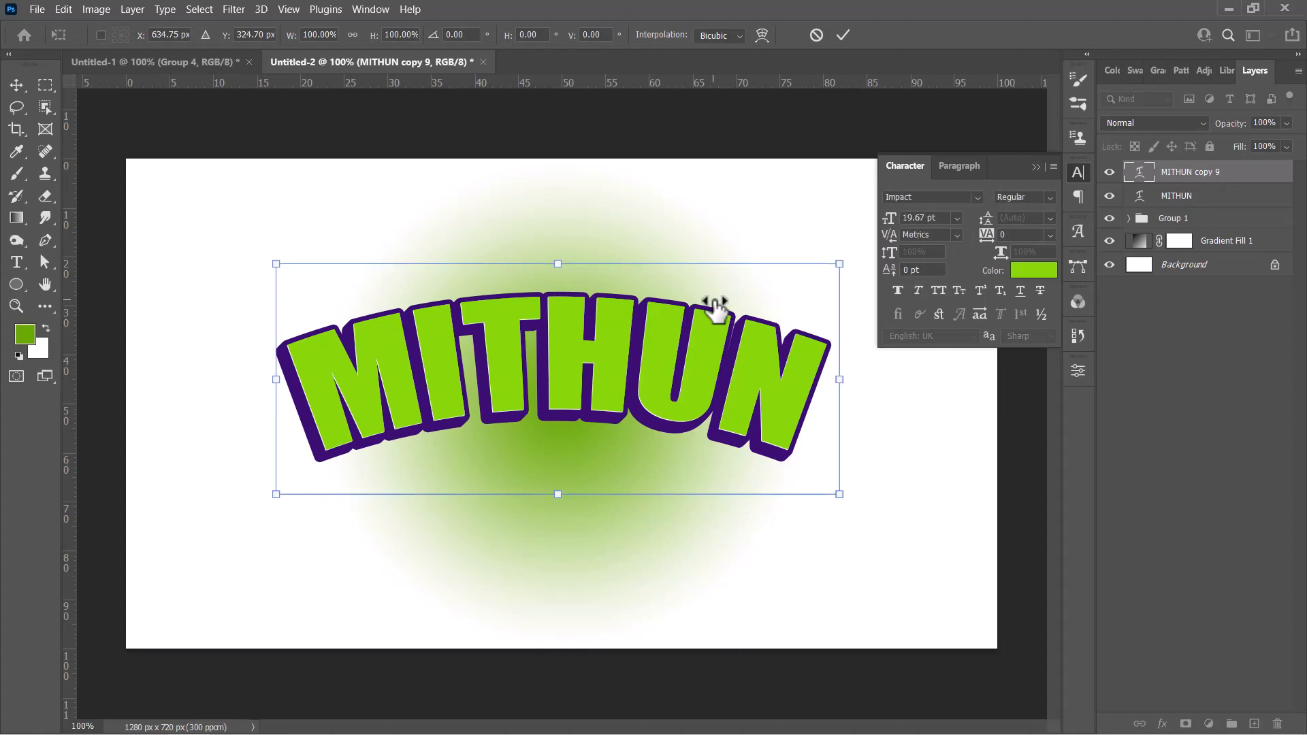
{"action": "key", "text": "Right"}
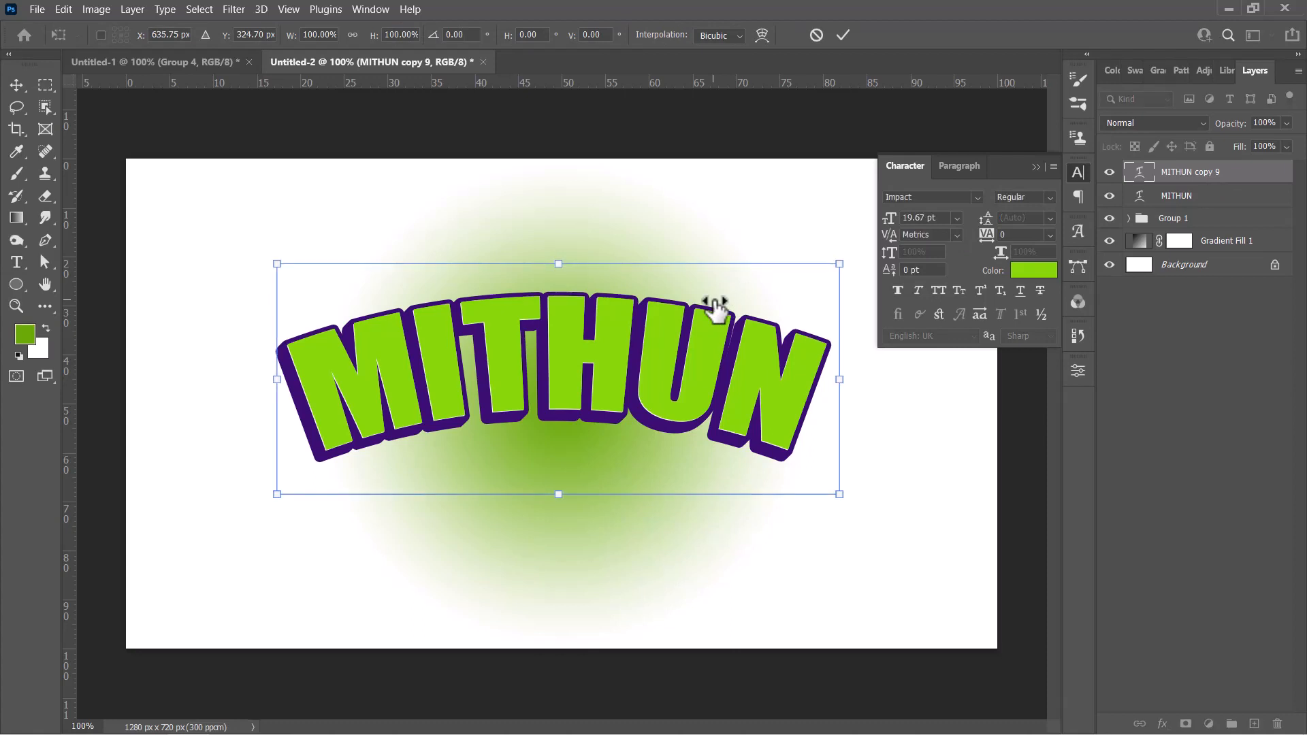
{"action": "left_click", "coordinate": [843, 34]}
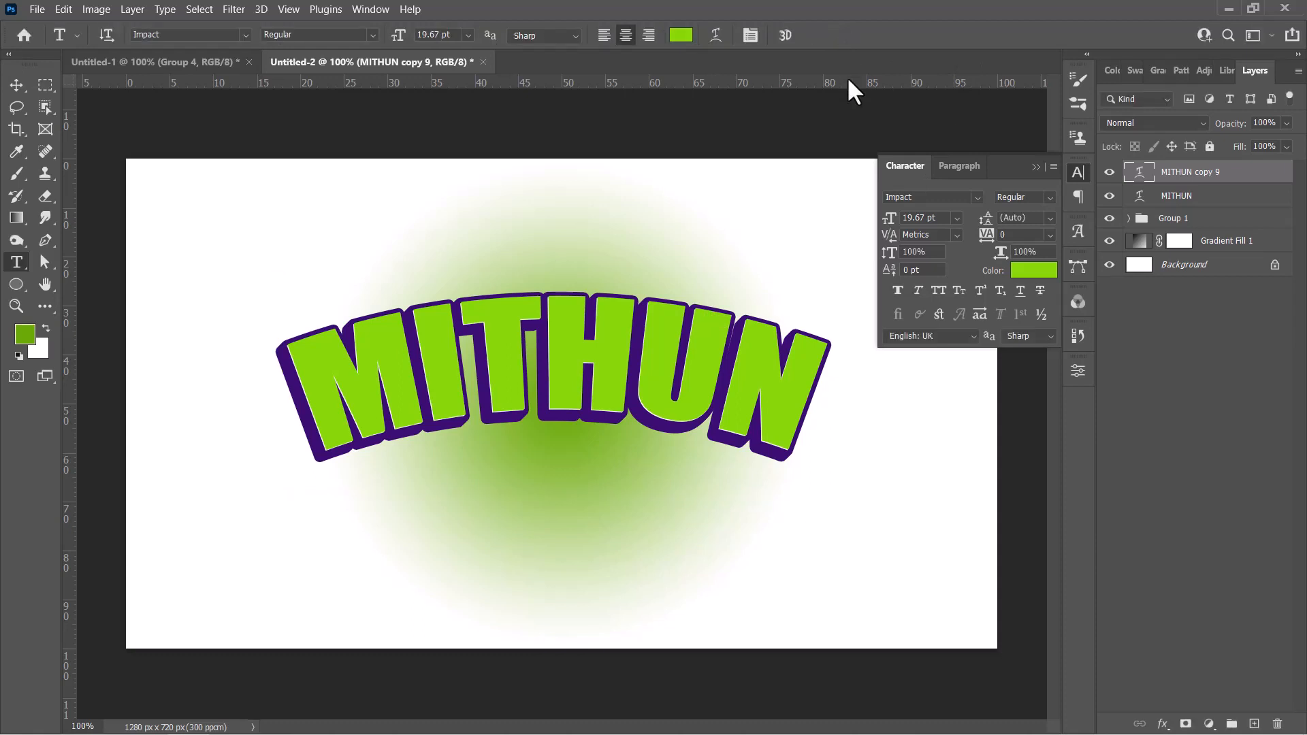
Step: Repeat the duplicate-and-shift transform to stack six more offset copies of the green text
{"action": "key", "text": "ctrl+alt+shift+t"}
{"action": "key", "text": "ctrl+alt+shift+t"}
{"action": "key", "text": "ctrl+alt+shift+t"}
{"action": "key", "text": "ctrl+alt+shift+t"}
{"action": "key", "text": "ctrl+alt+shift+t"}
{"action": "key", "text": "ctrl+alt+shift+t"}
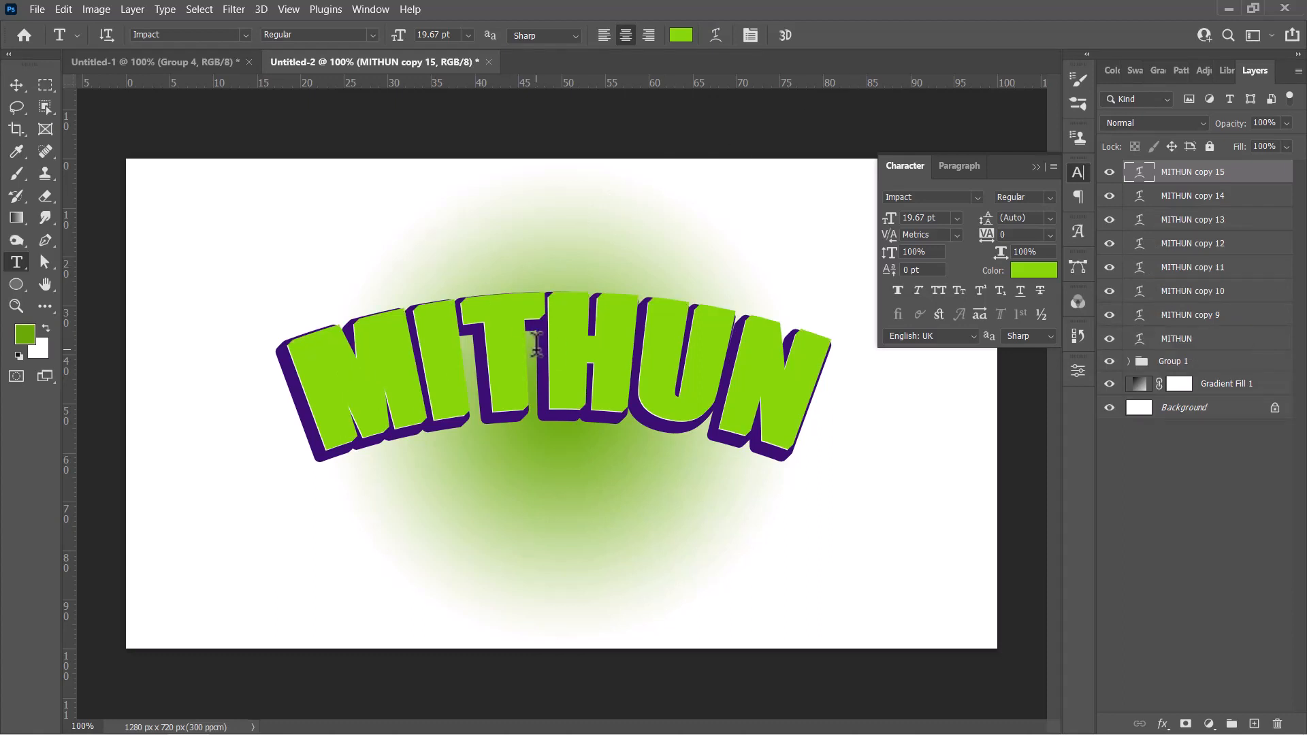
Step: Group all the green text layers beneath the topmost green copy
{"action": "left_click", "coordinate": [1222, 195]}
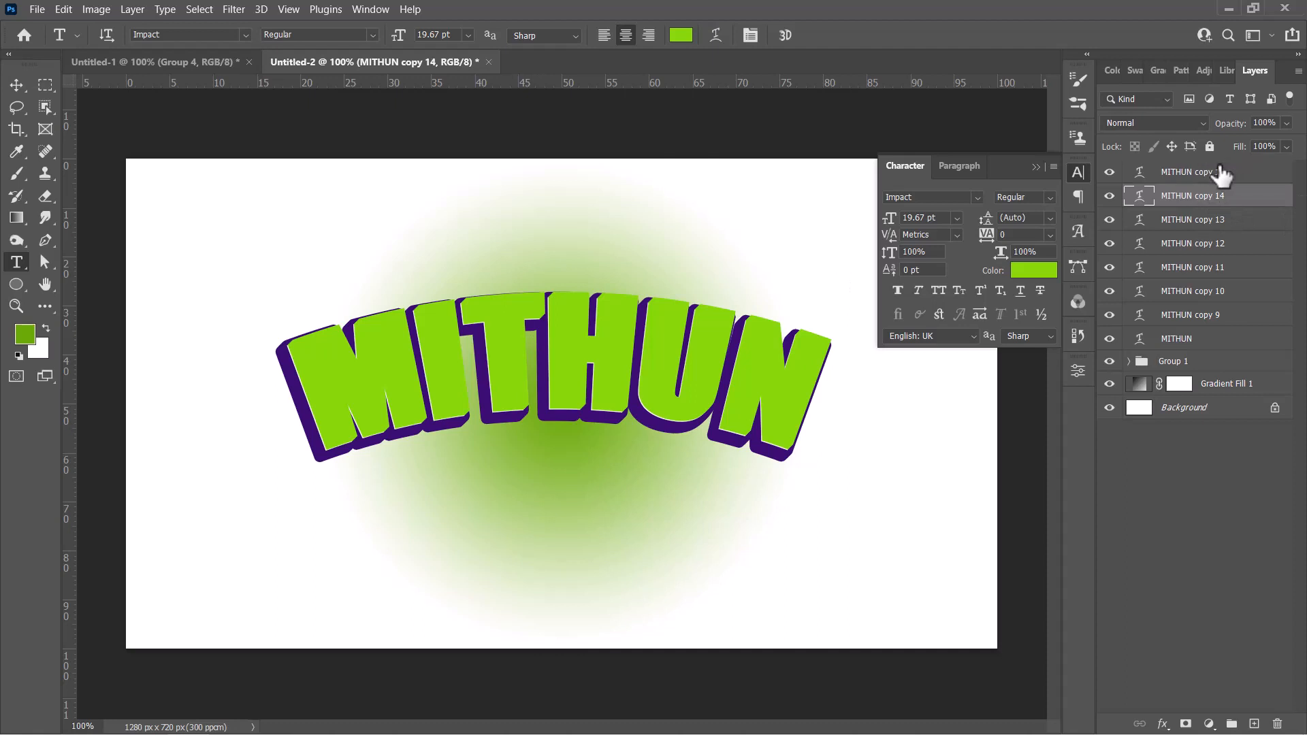
{"action": "left_click", "coordinate": [1210, 340], "text": "shift"}
{"action": "key", "text": "ctrl+g"}
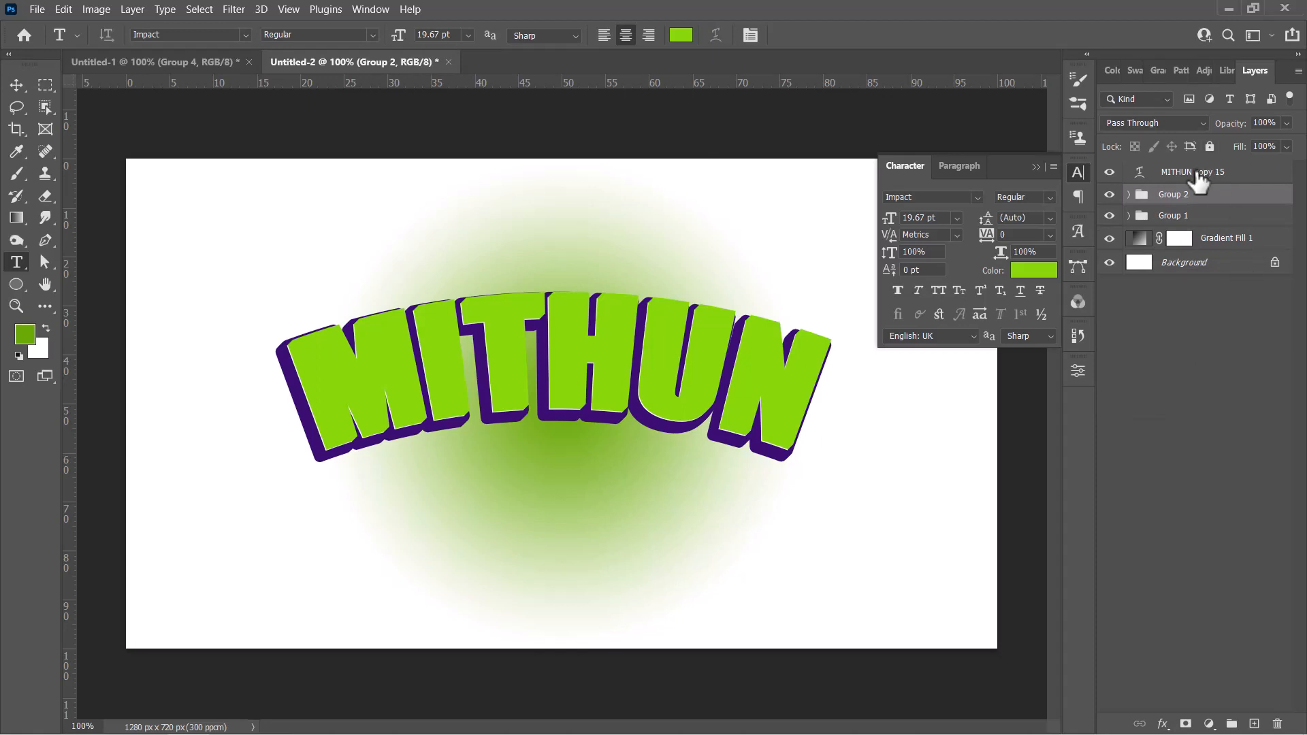
Step: Add a Gradient Overlay to the topmost green text layer using the Foreground to Background preset from Basics
{"action": "left_click", "coordinate": [1236, 174]}
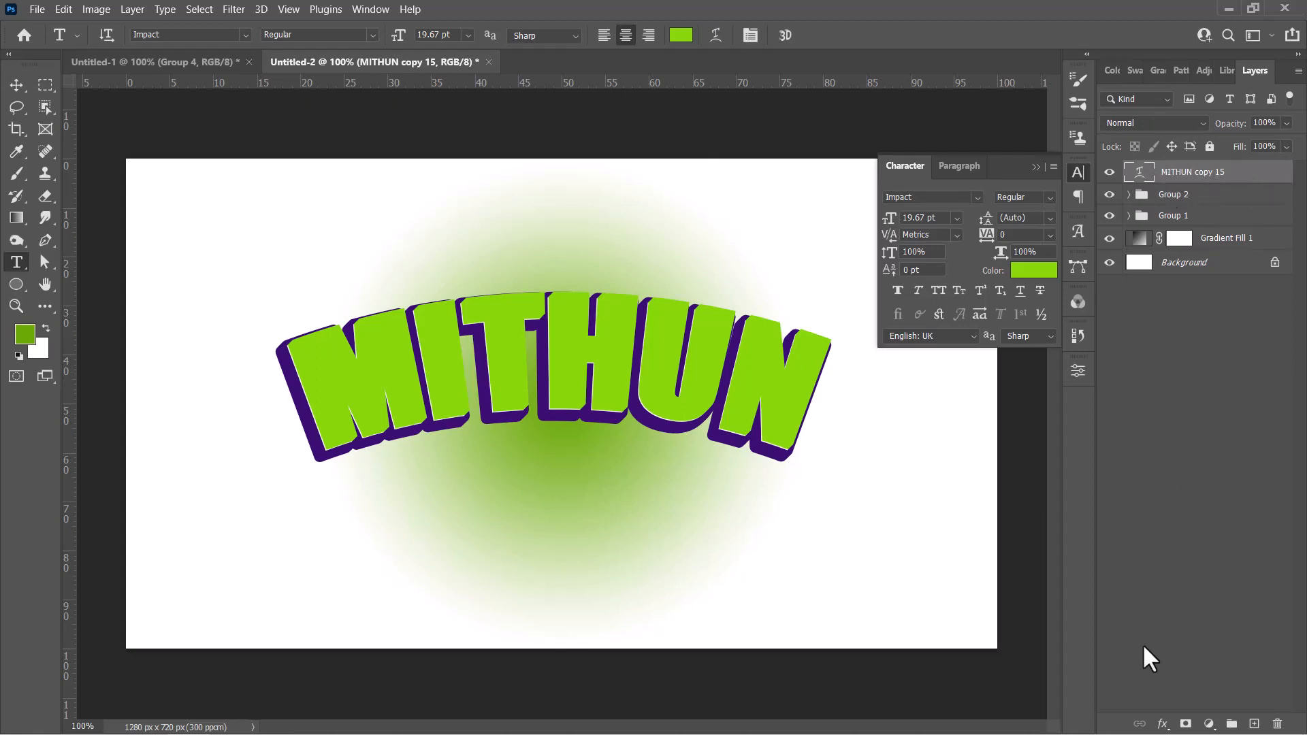
{"action": "left_click", "coordinate": [1162, 724]}
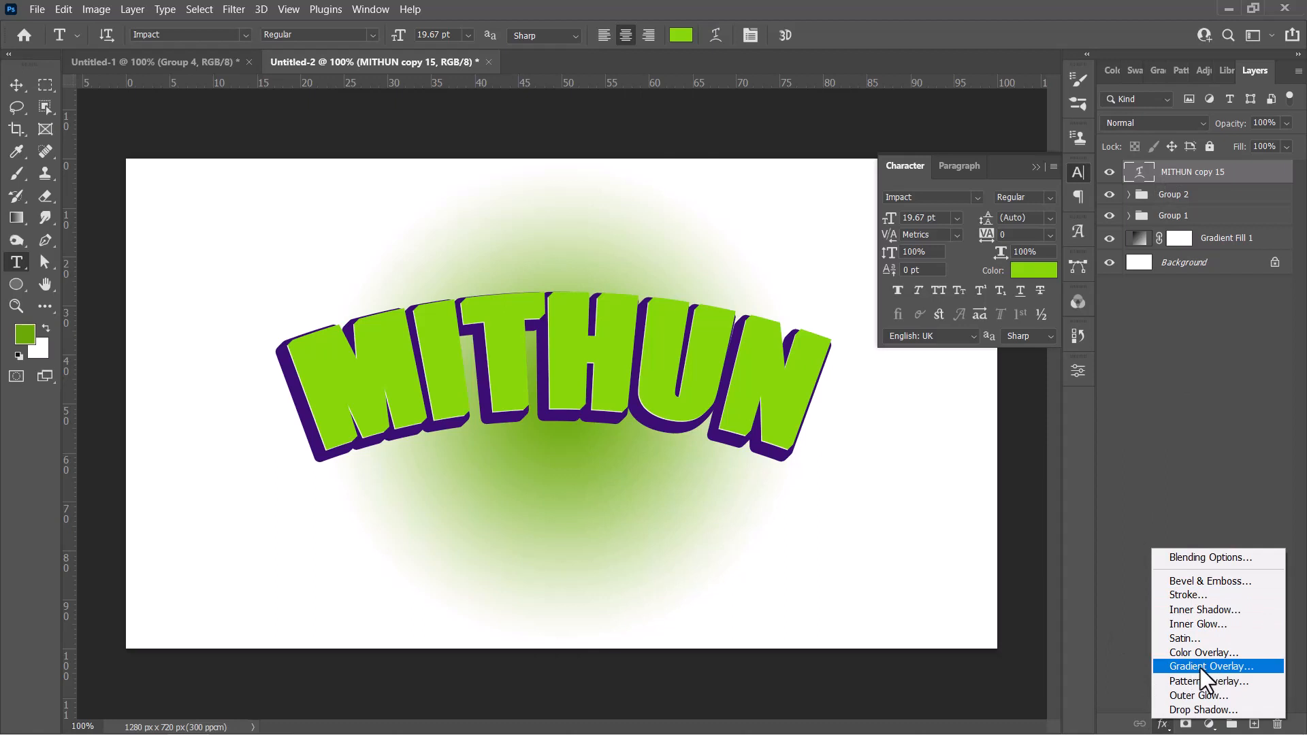
{"action": "left_click", "coordinate": [1267, 174]}
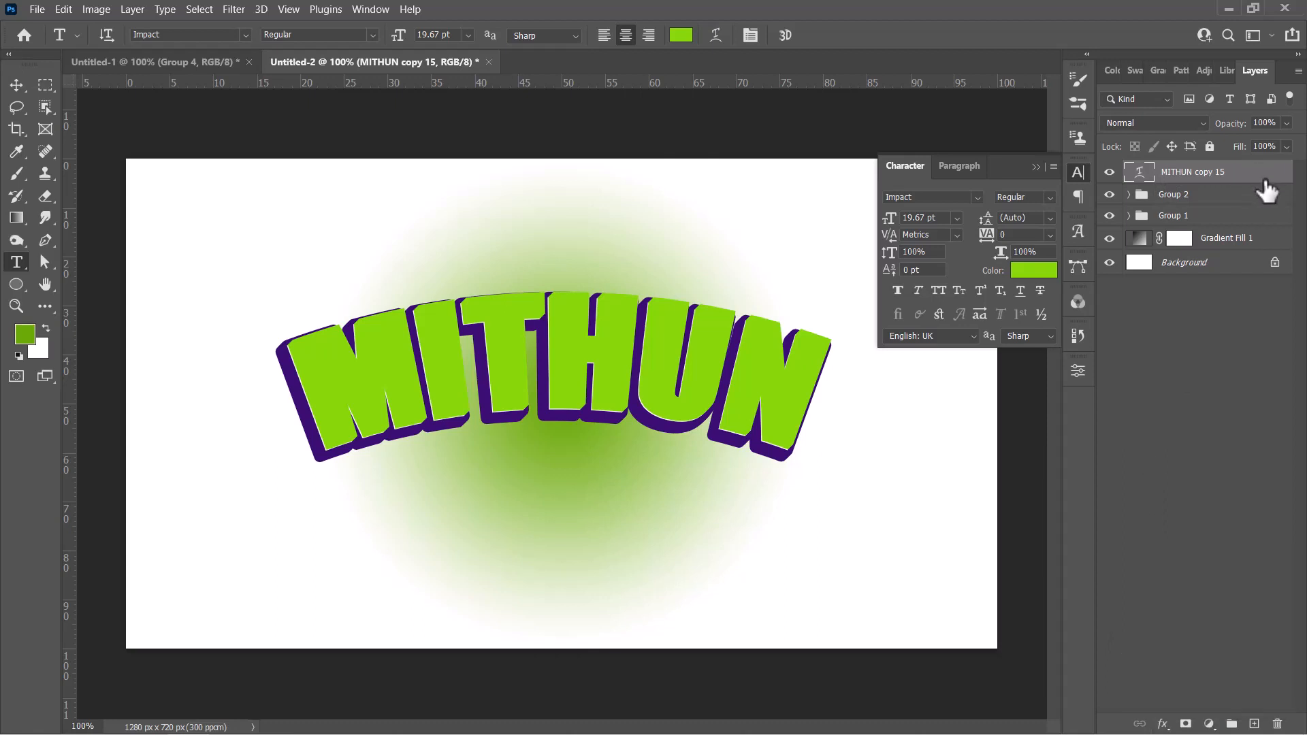
{"action": "double_click", "coordinate": [1258, 178]}
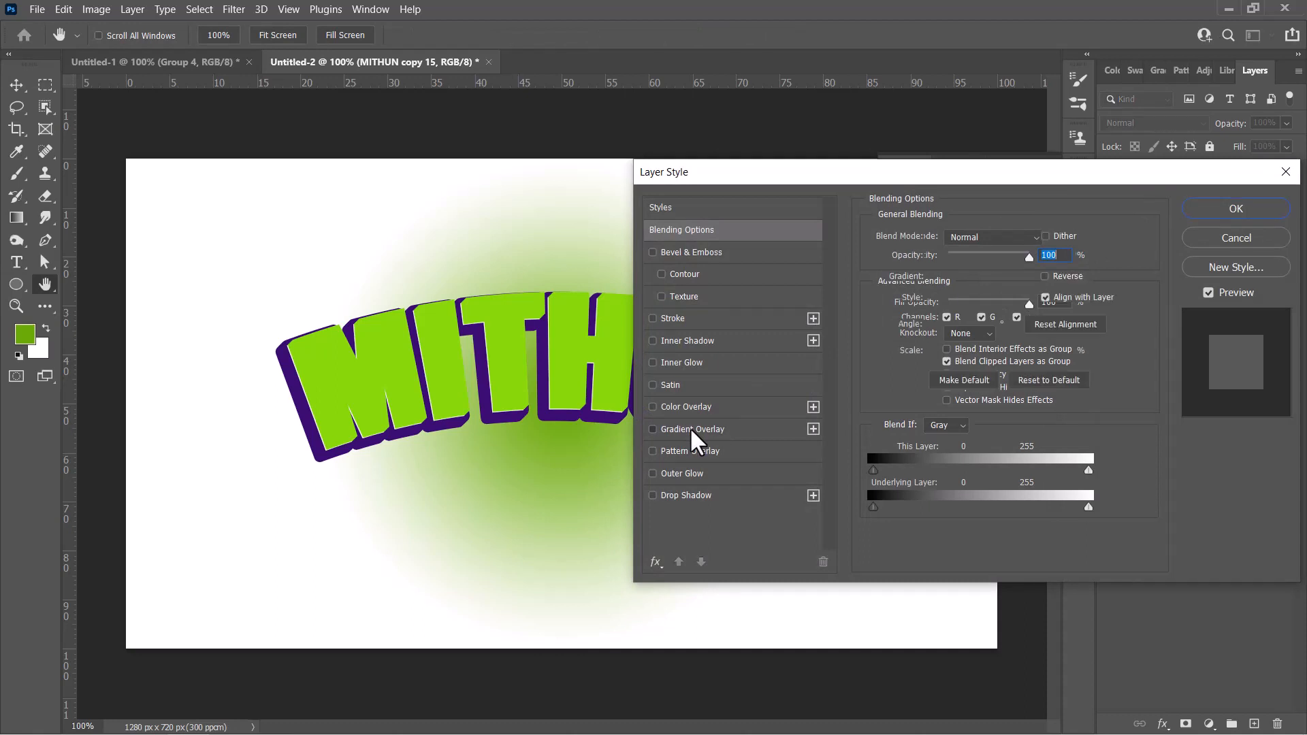
{"action": "left_click", "coordinate": [692, 430]}
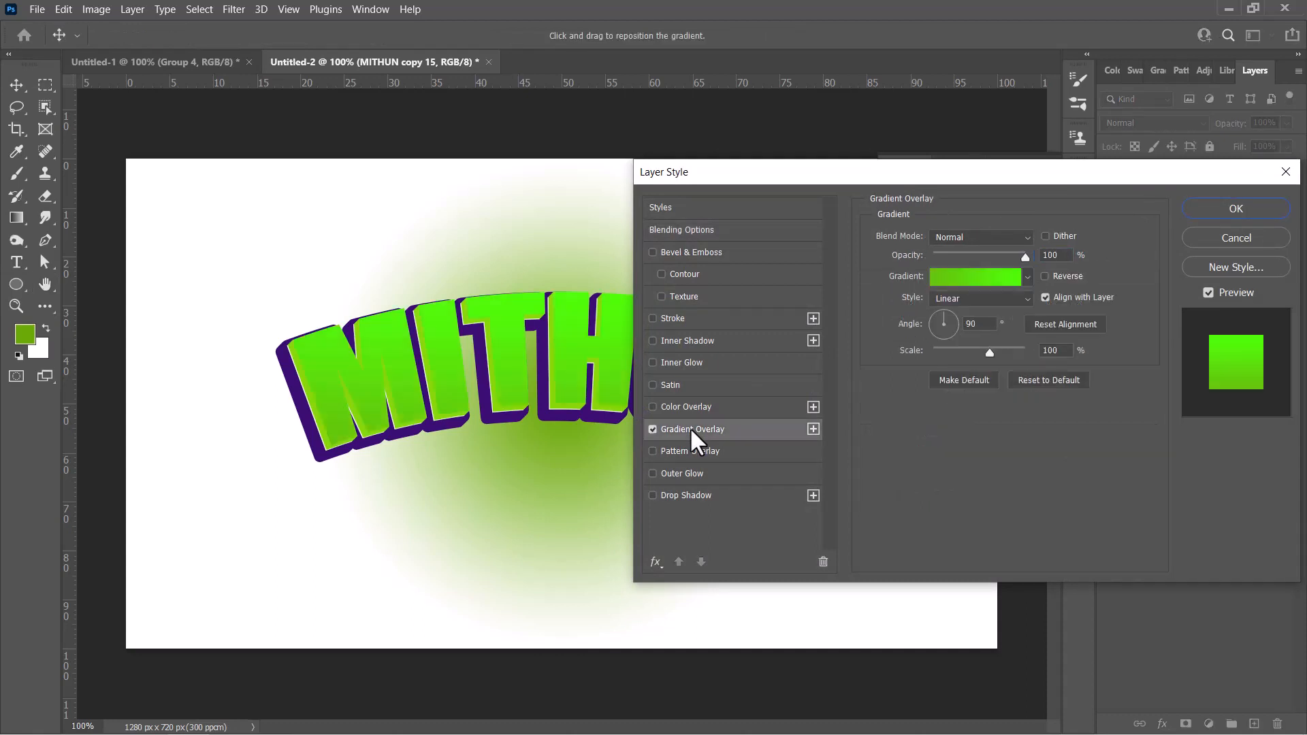
{"action": "left_click", "coordinate": [949, 279]}
{"action": "left_click", "coordinate": [893, 237]}
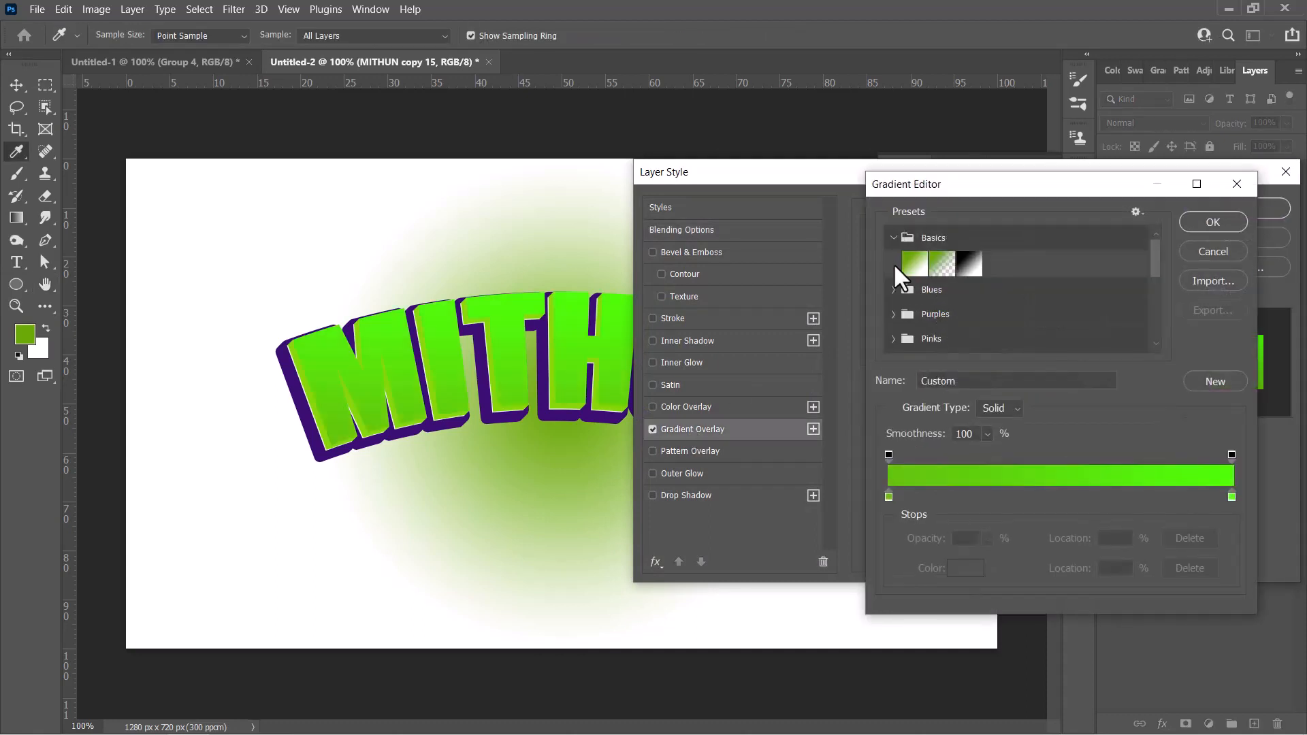
{"action": "left_click", "coordinate": [914, 263]}
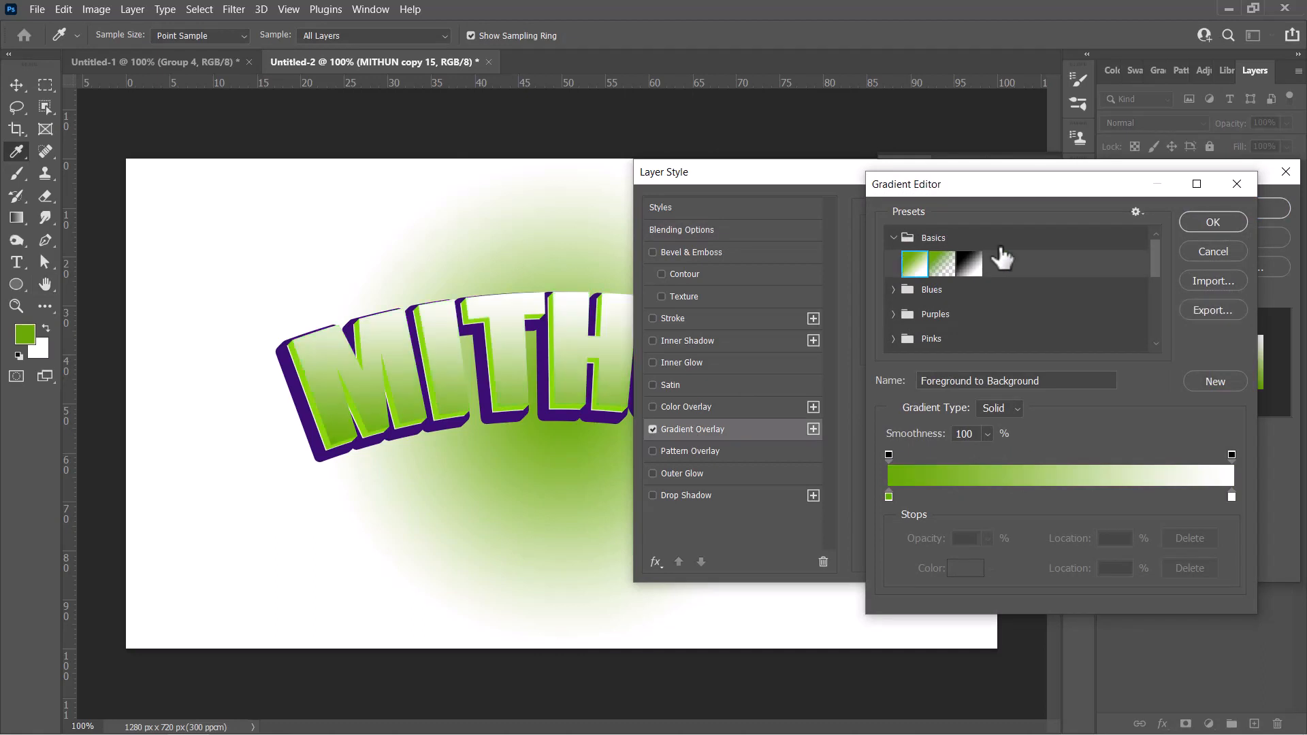
{"action": "left_click", "coordinate": [1196, 216]}
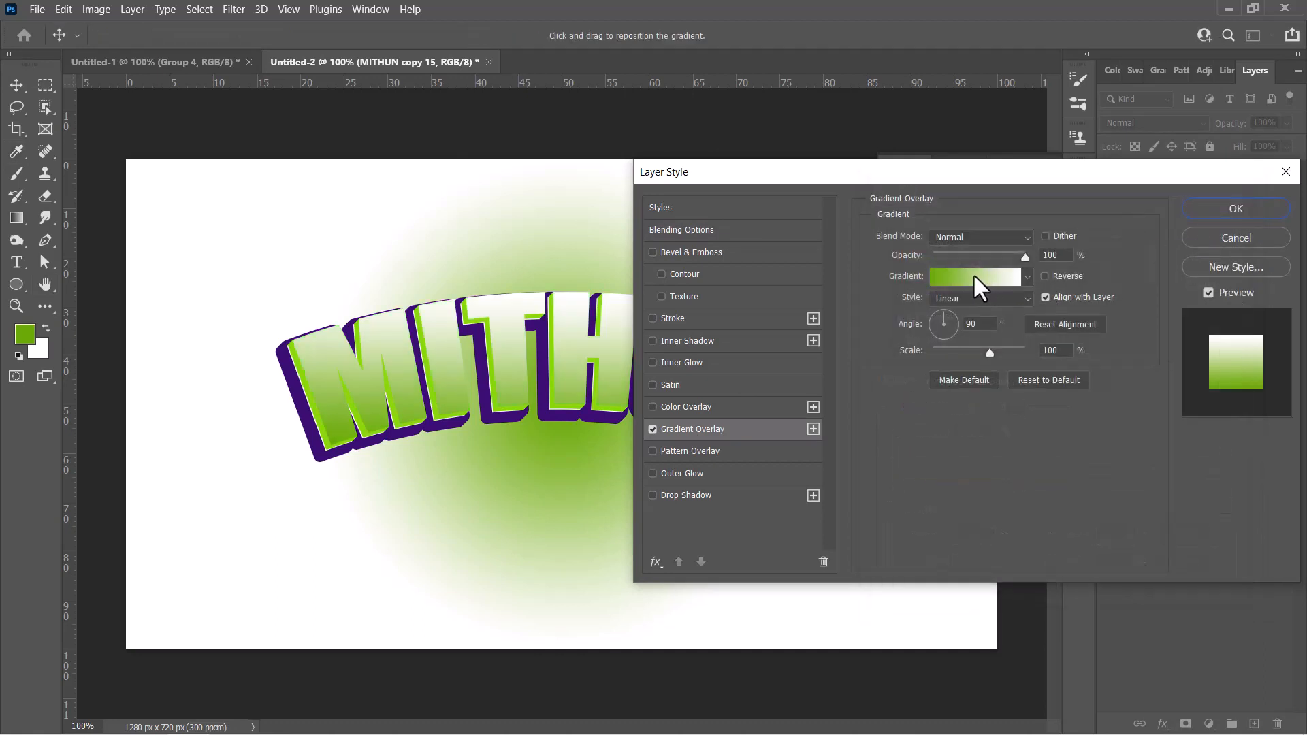
Step: Set the overlay gradient's starting colour stop to dark green 59880e
{"action": "left_click", "coordinate": [958, 276]}
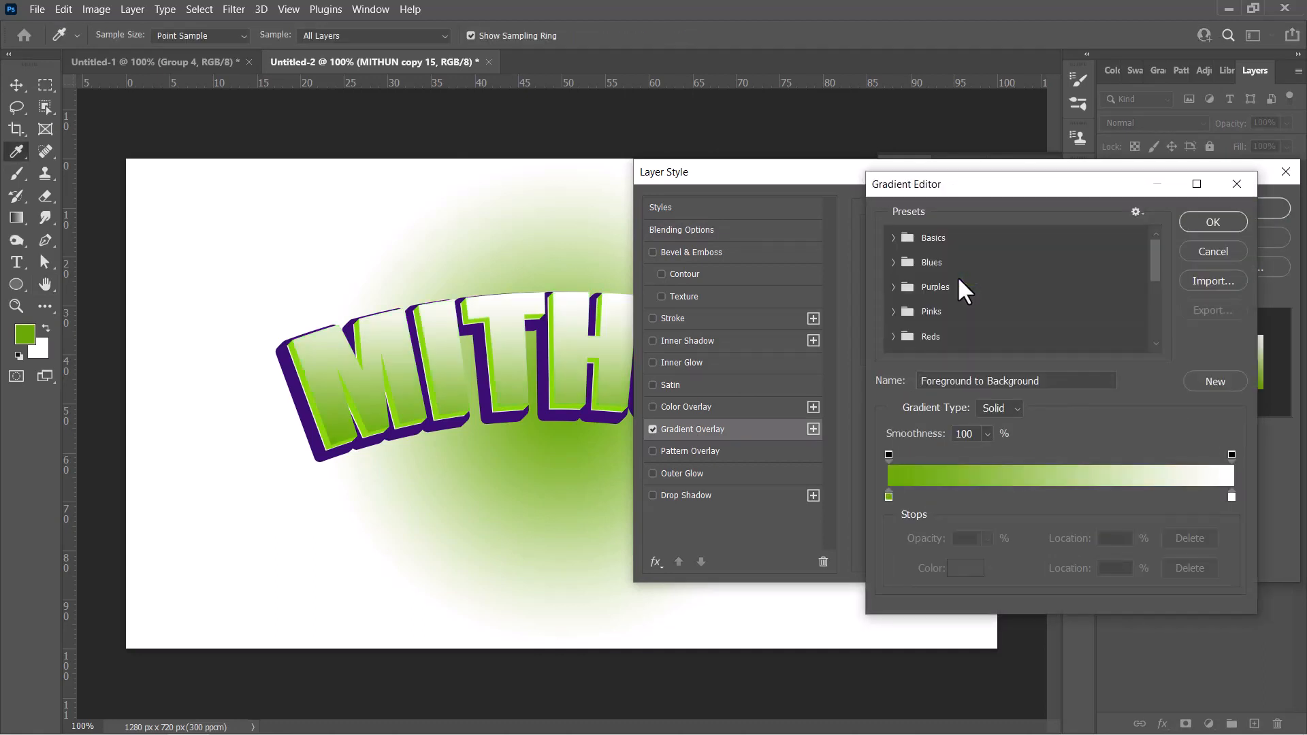
{"action": "left_click", "coordinate": [888, 496]}
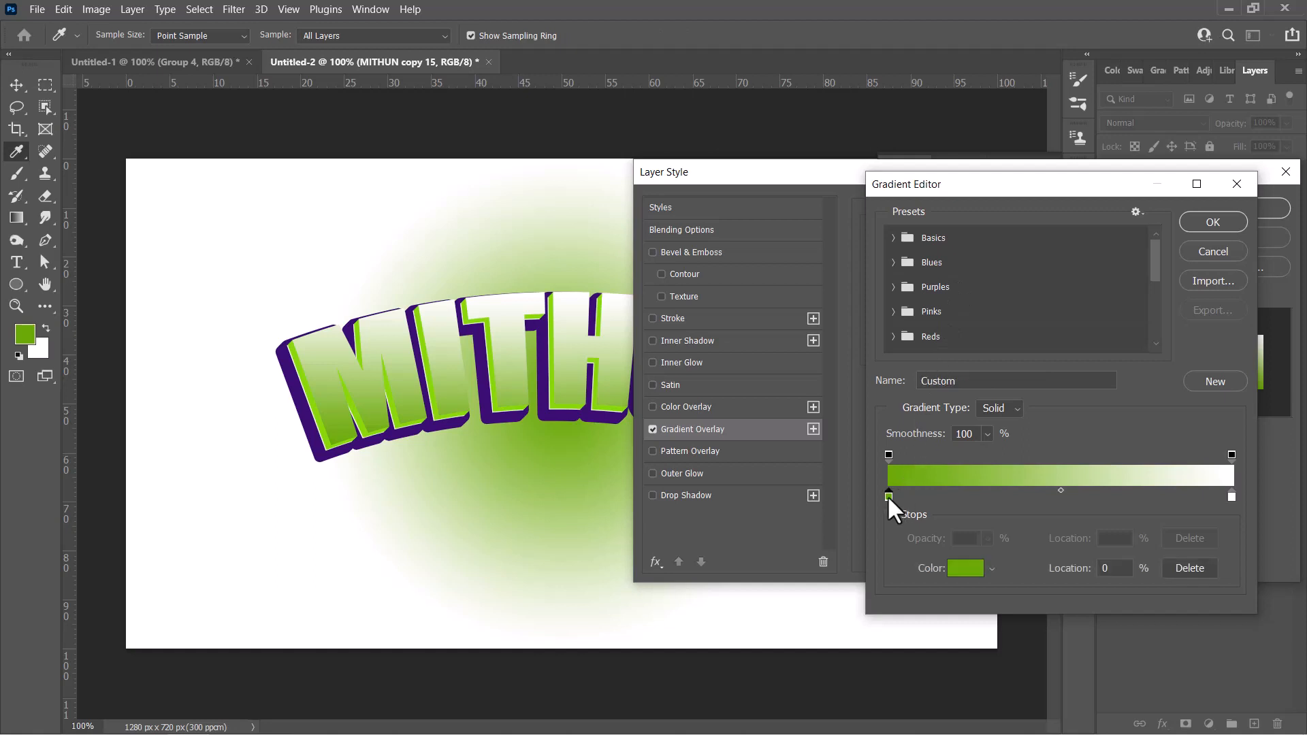
{"action": "double_click", "coordinate": [888, 496]}
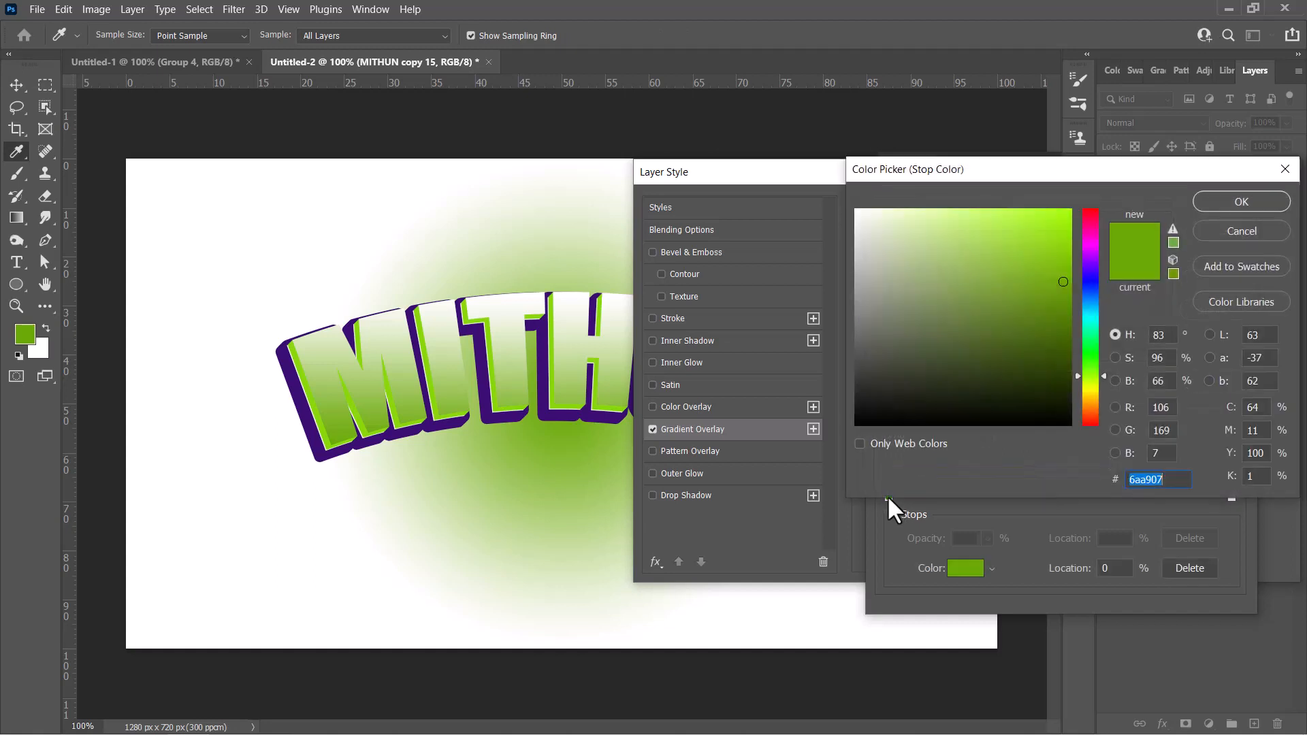
{"action": "left_click", "coordinate": [1050, 311]}
{"action": "left_click_drag", "start_coordinate": [1050, 310], "coordinate": [1050, 311]}
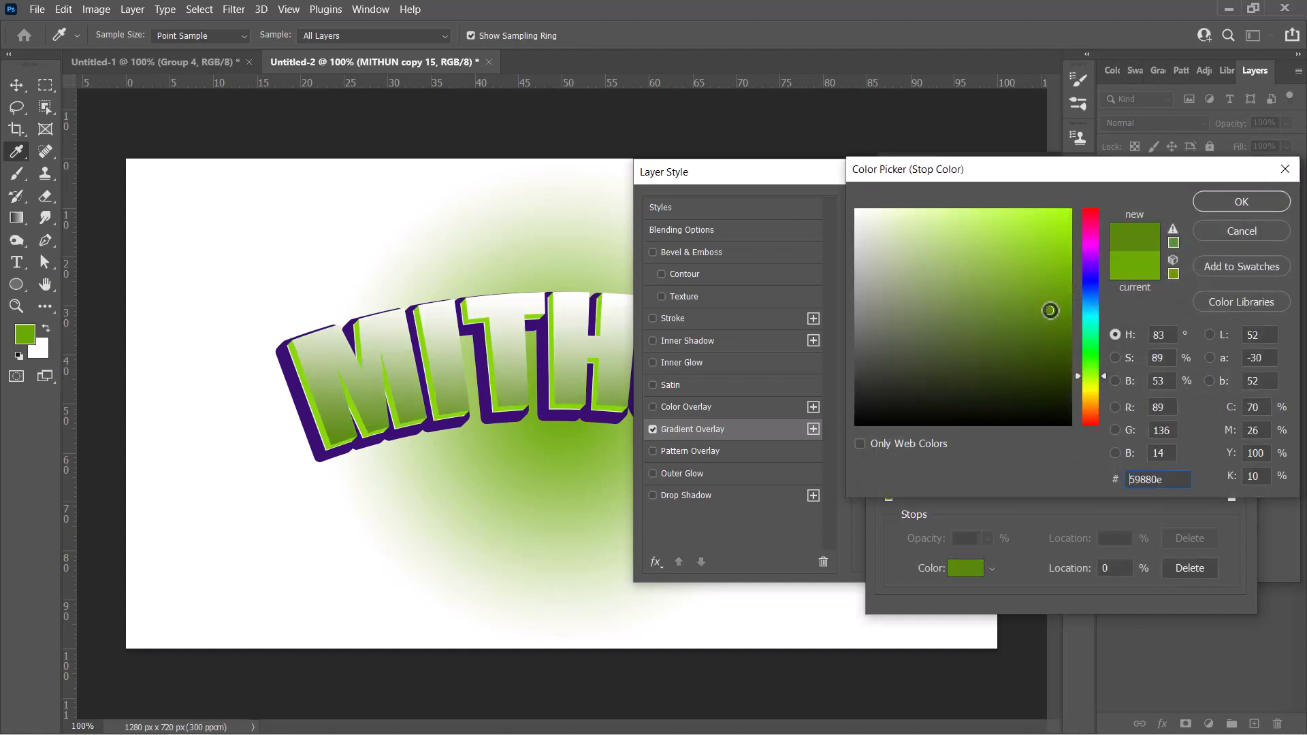
{"action": "left_click", "coordinate": [1240, 198]}
Step: Set the overlay gradient's end colour stop to green 74aa1f and apply the layer style
{"action": "left_click", "coordinate": [1232, 496]}
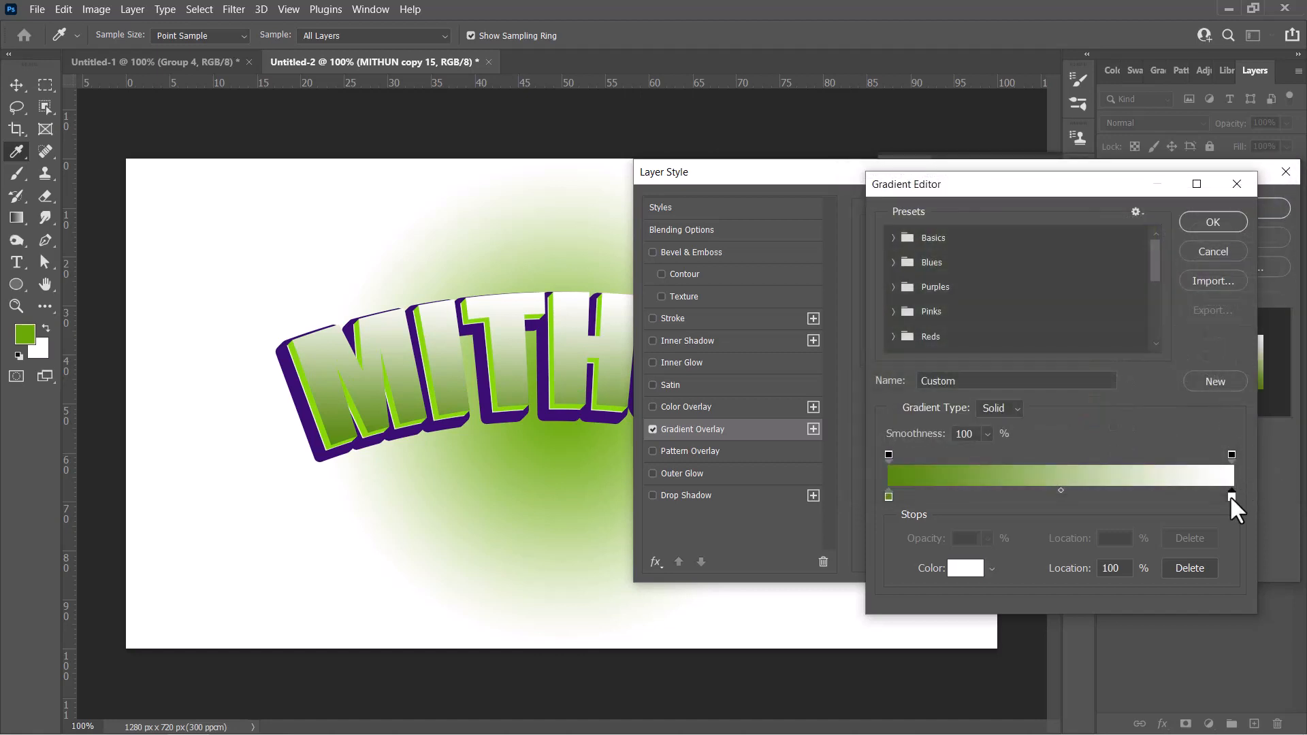
{"action": "double_click", "coordinate": [1232, 497]}
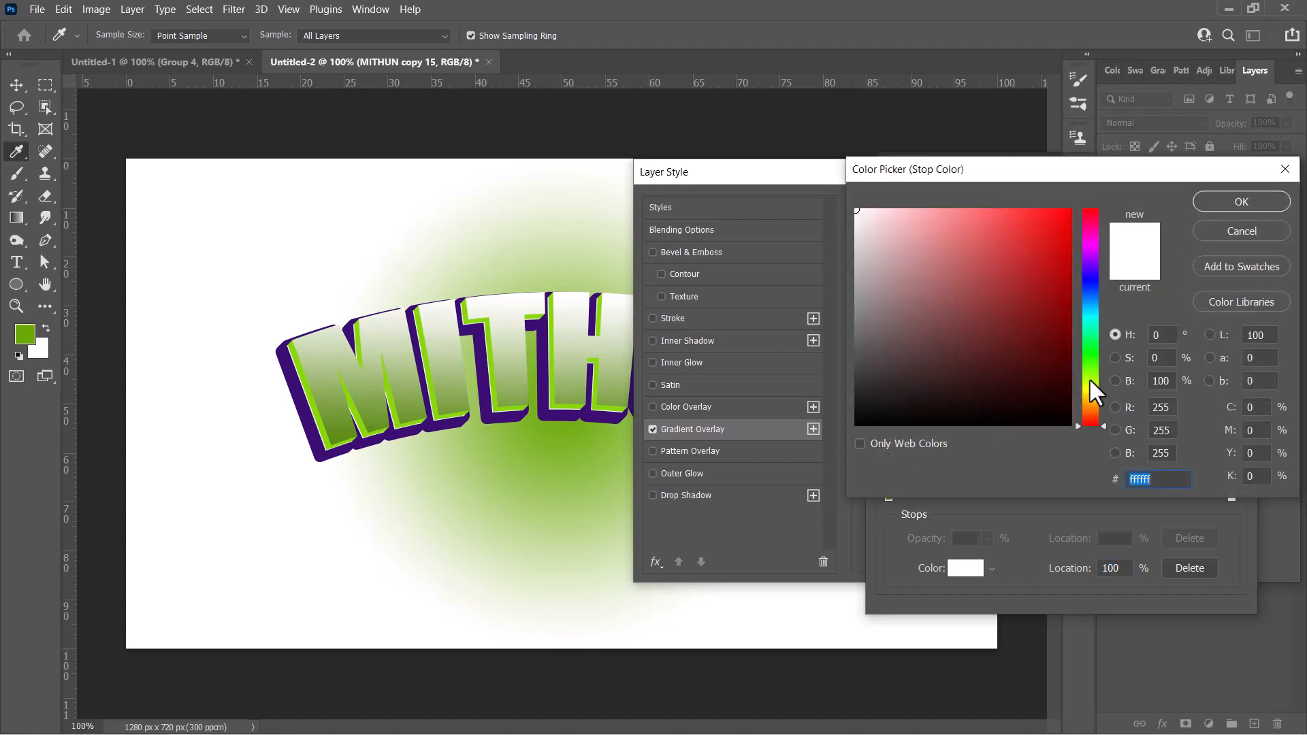
{"action": "left_click", "coordinate": [501, 404]}
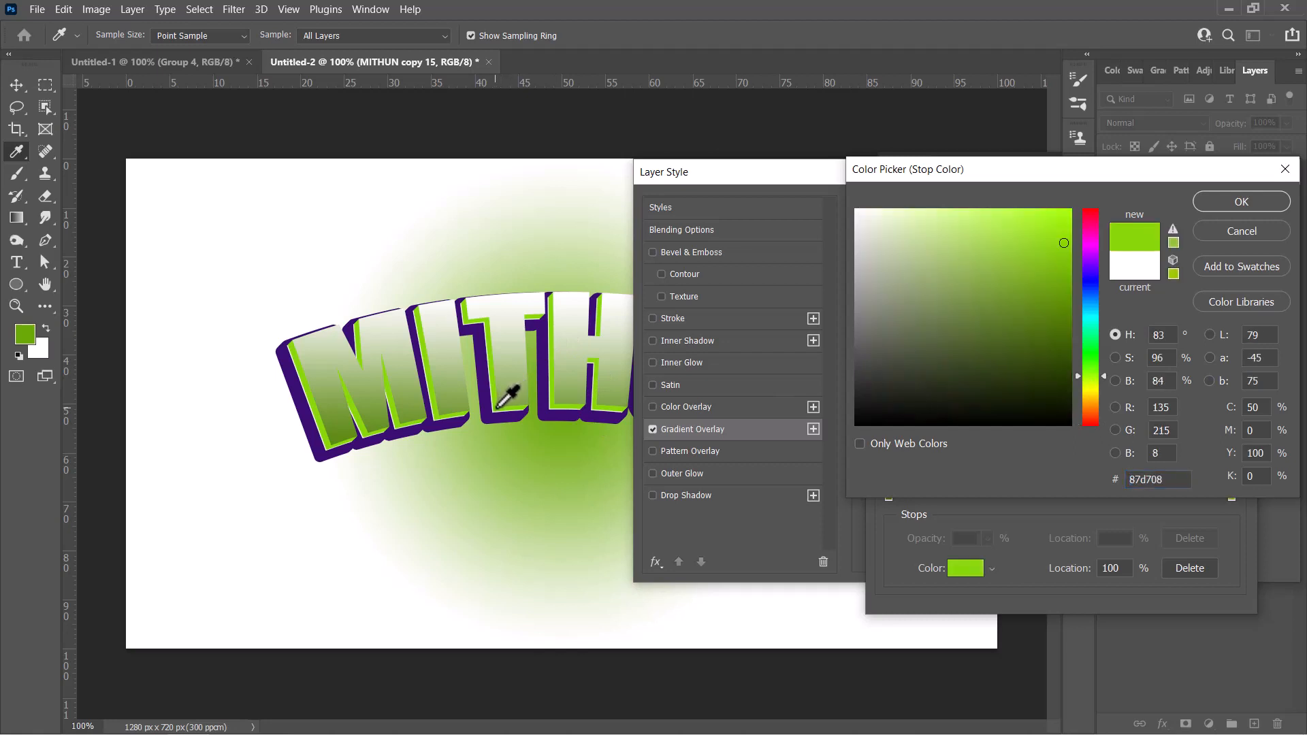
{"action": "left_click_drag", "start_coordinate": [1054, 280], "coordinate": [1033, 281]}
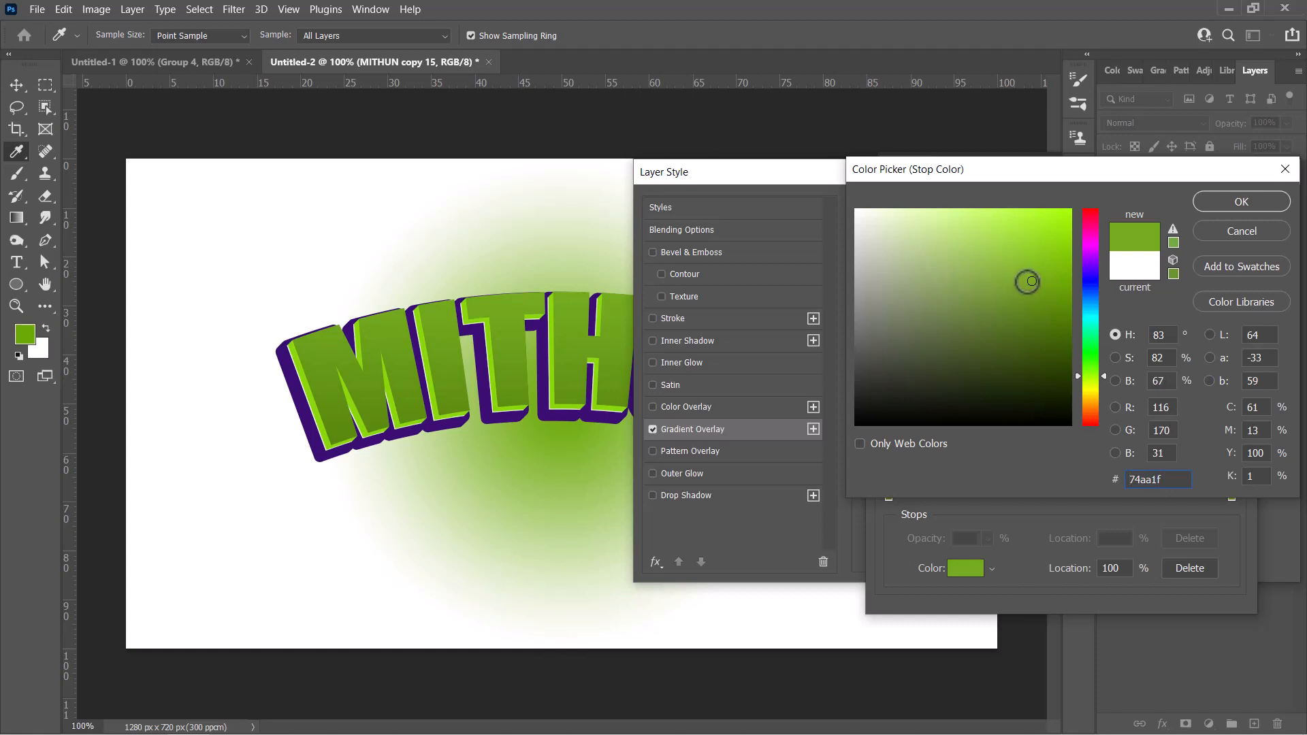
{"action": "left_click", "coordinate": [1216, 202]}
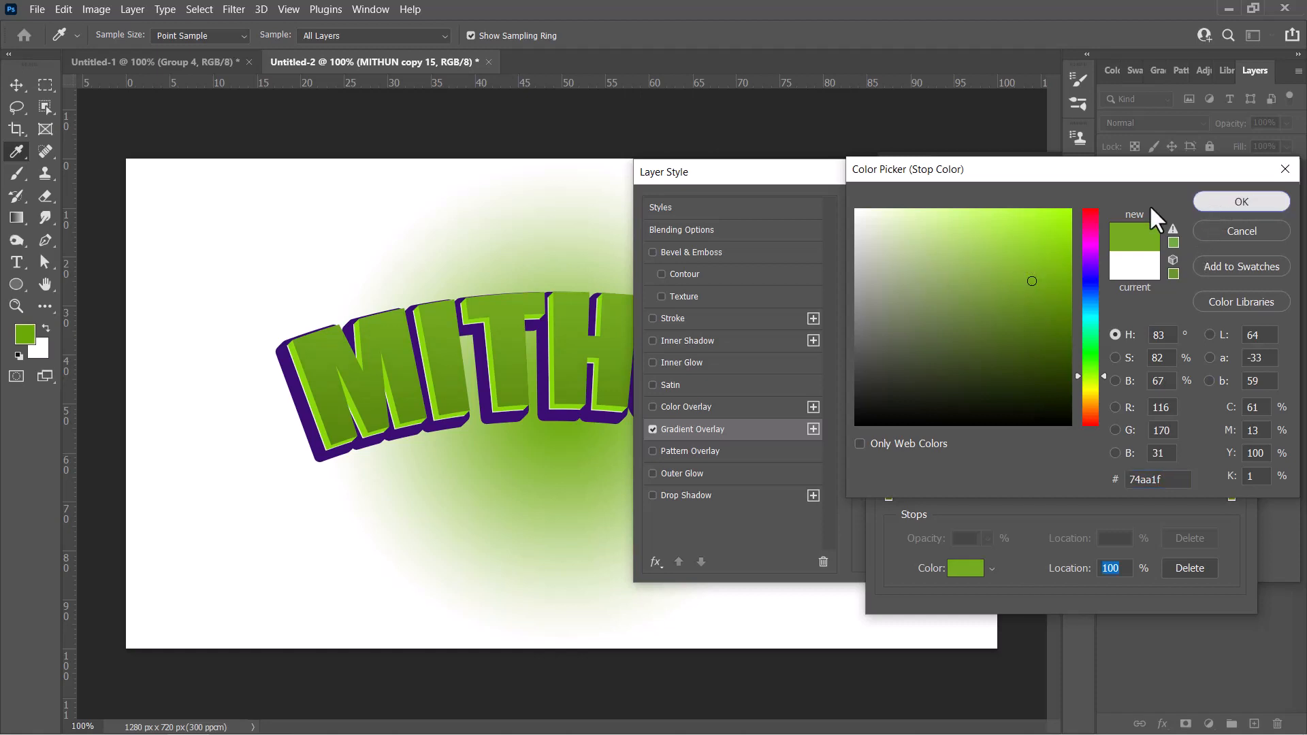
{"action": "key", "text": "Return"}
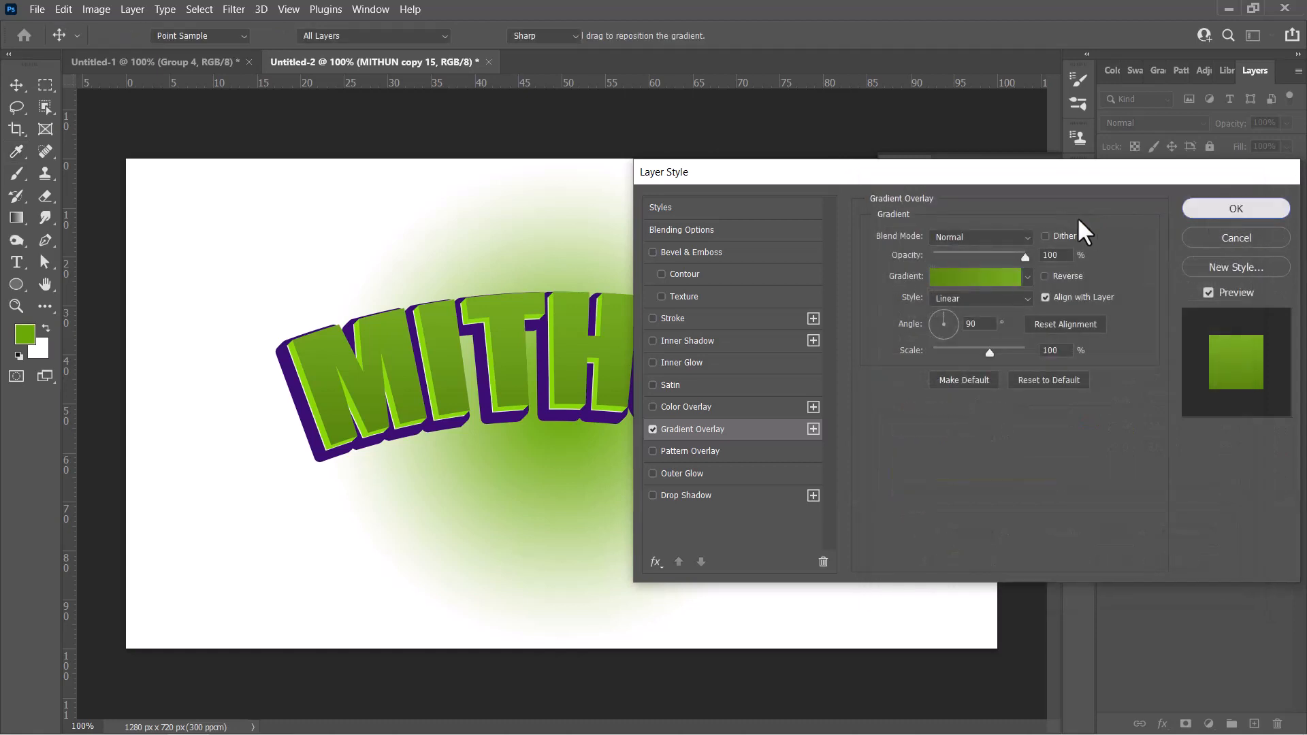
{"action": "key", "text": "Return"}
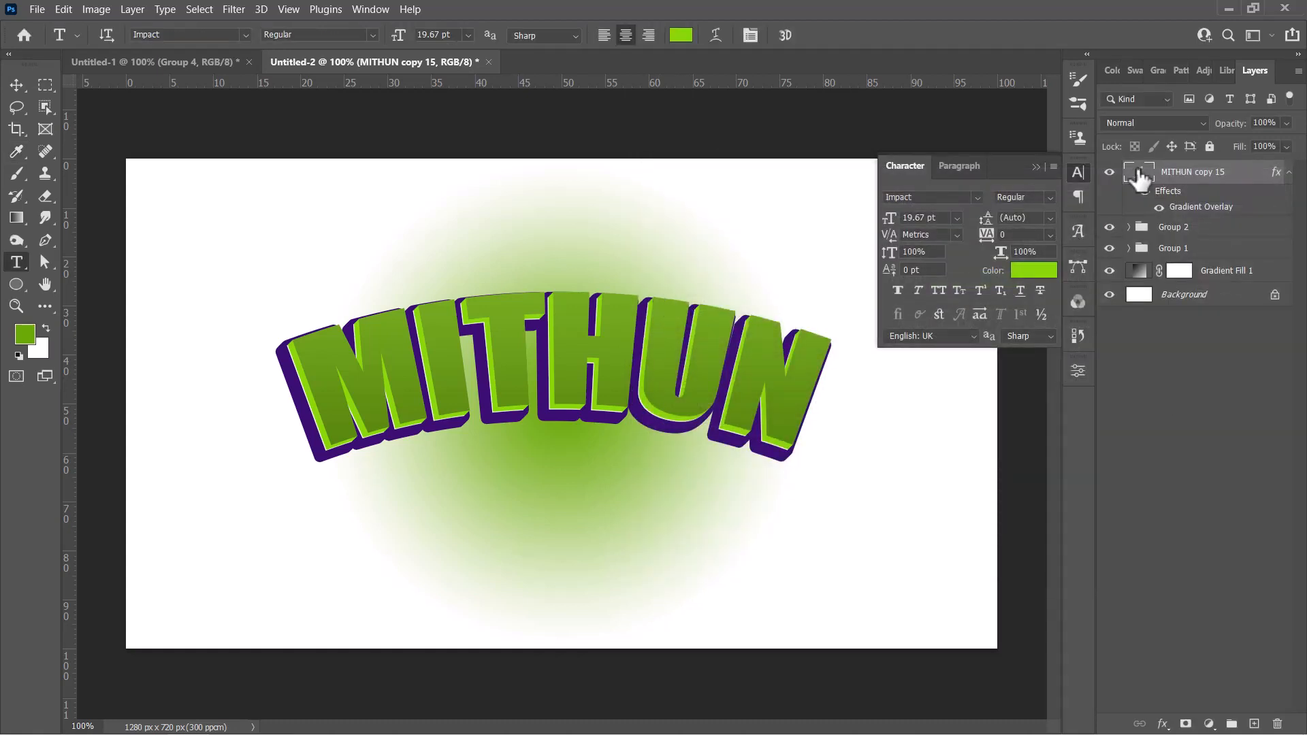
Step: Add a white Inner Shadow to the topmost text layer with Screen blend mode, 79% opacity and a 96° angle
{"action": "double_click", "coordinate": [1256, 180]}
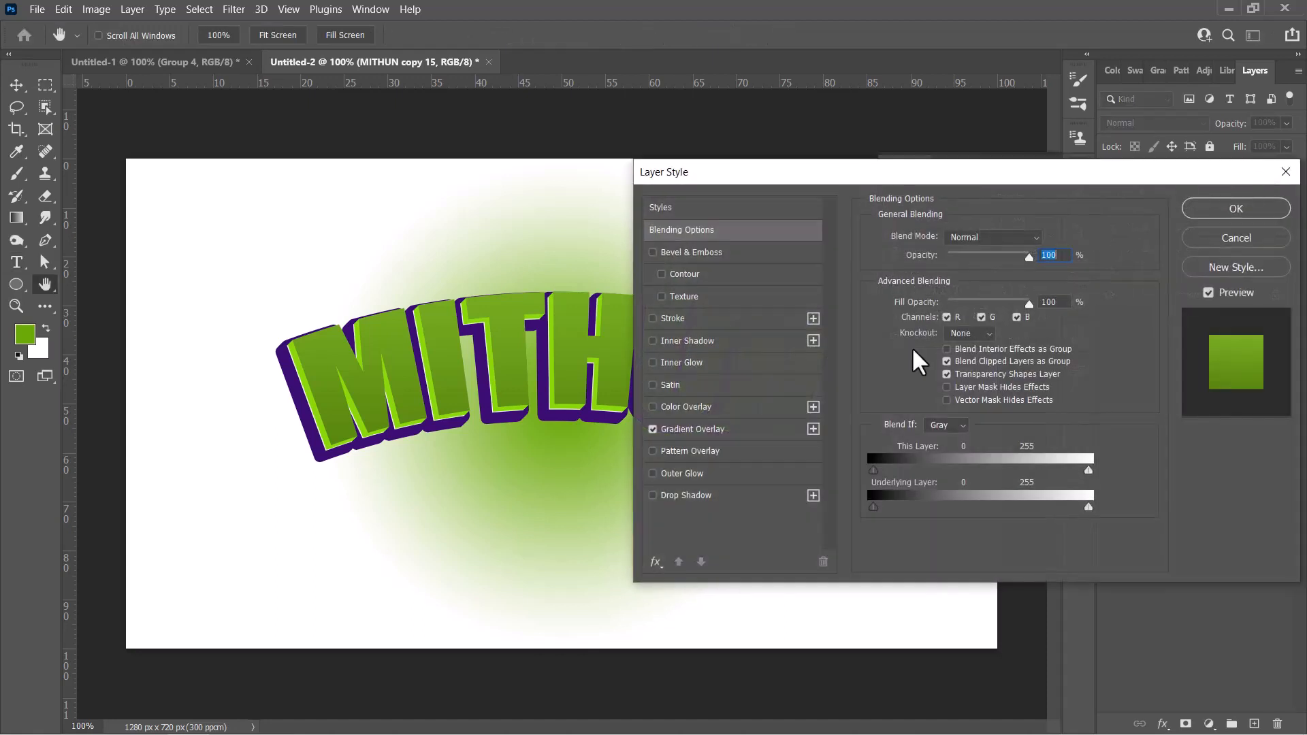
{"action": "left_click", "coordinate": [713, 343]}
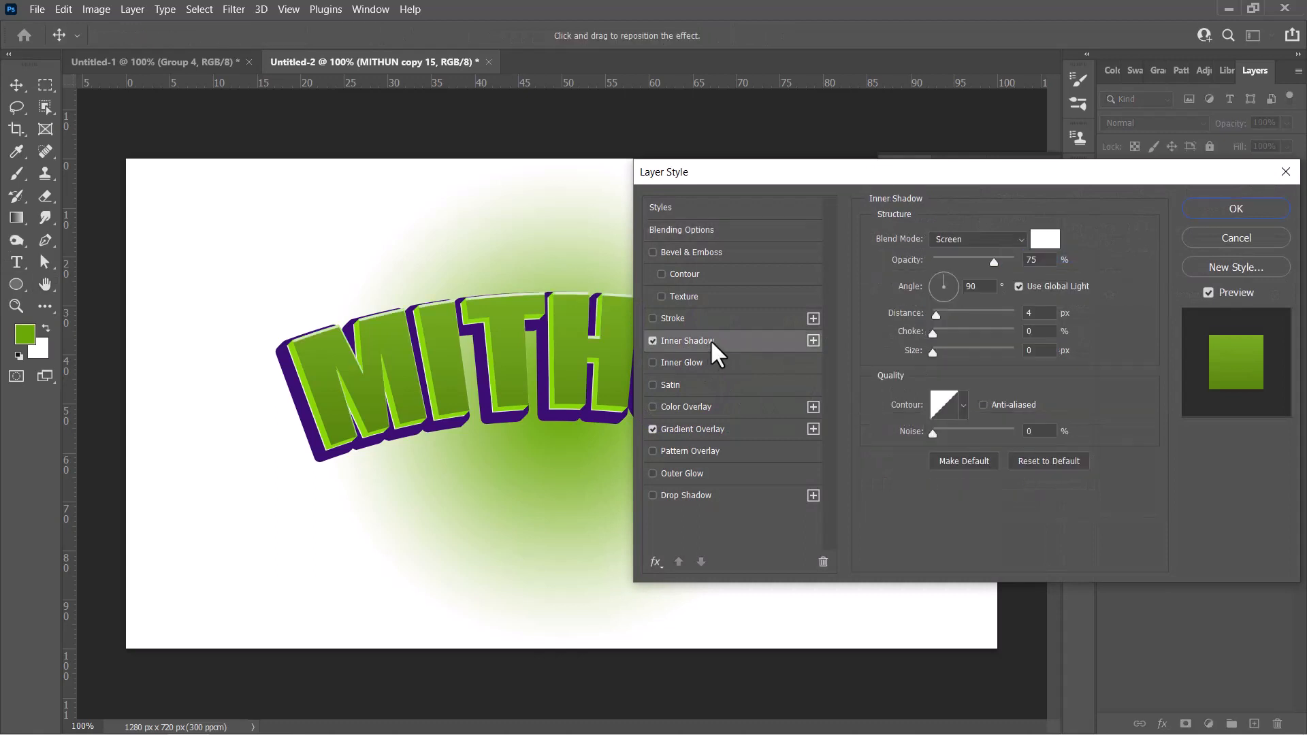
{"action": "left_click_drag", "start_coordinate": [994, 262], "coordinate": [998, 263]}
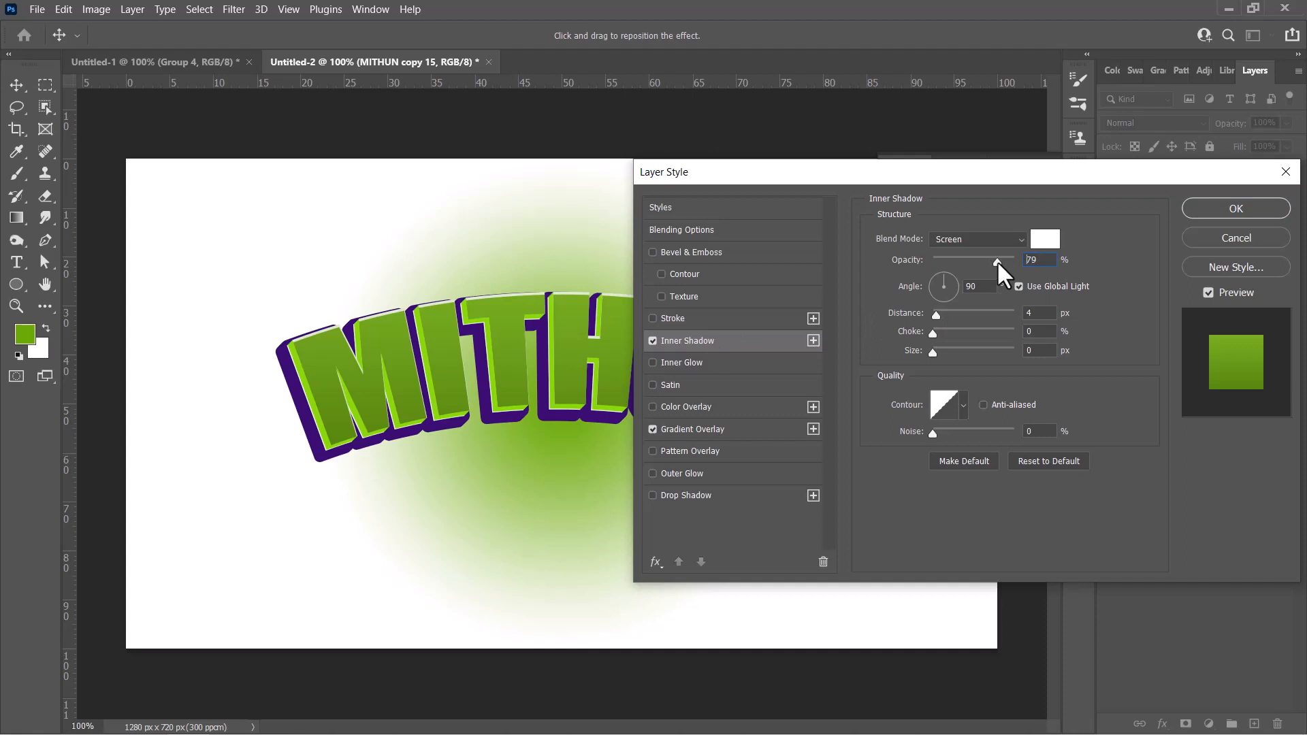
{"action": "left_click", "coordinate": [942, 239]}
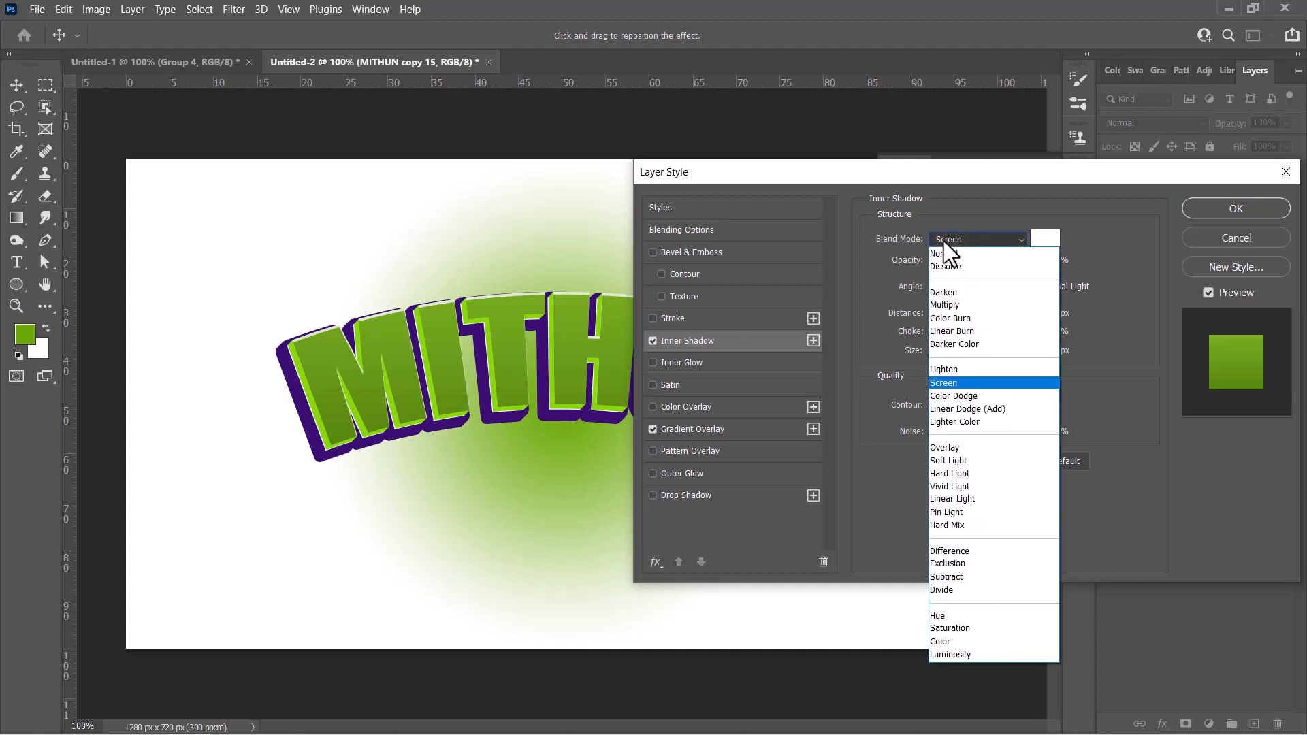
{"action": "left_click", "coordinate": [934, 383]}
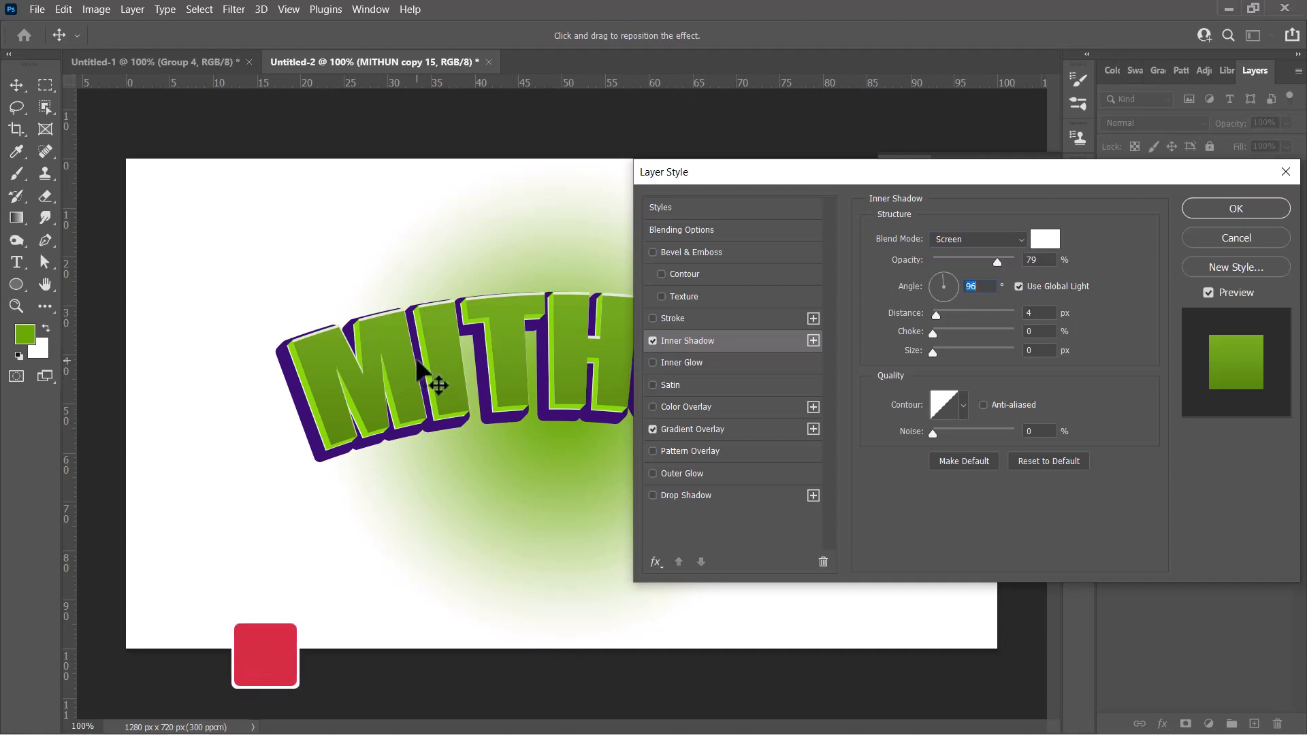
{"action": "left_click", "coordinate": [1227, 211]}
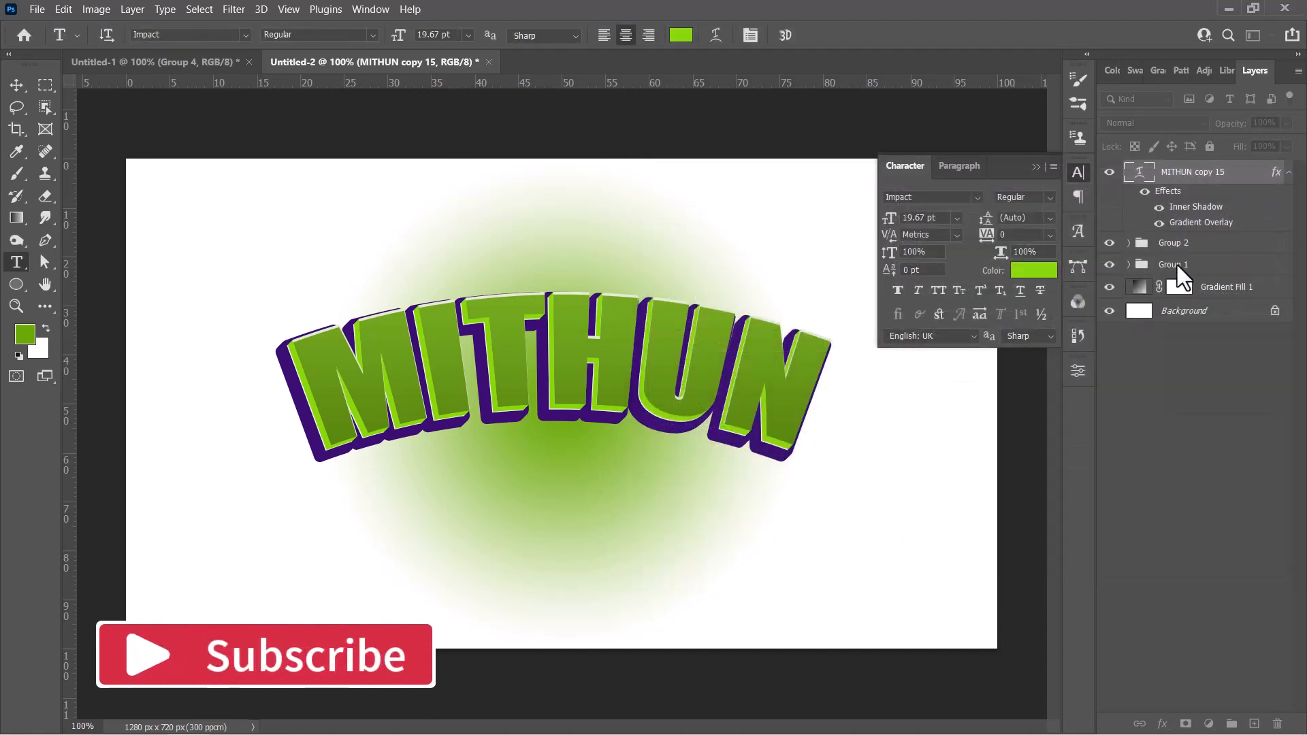
Step: Expand Group 1 and put its topmost stroked text copy into a new group of its own
{"action": "left_click", "coordinate": [1199, 268]}
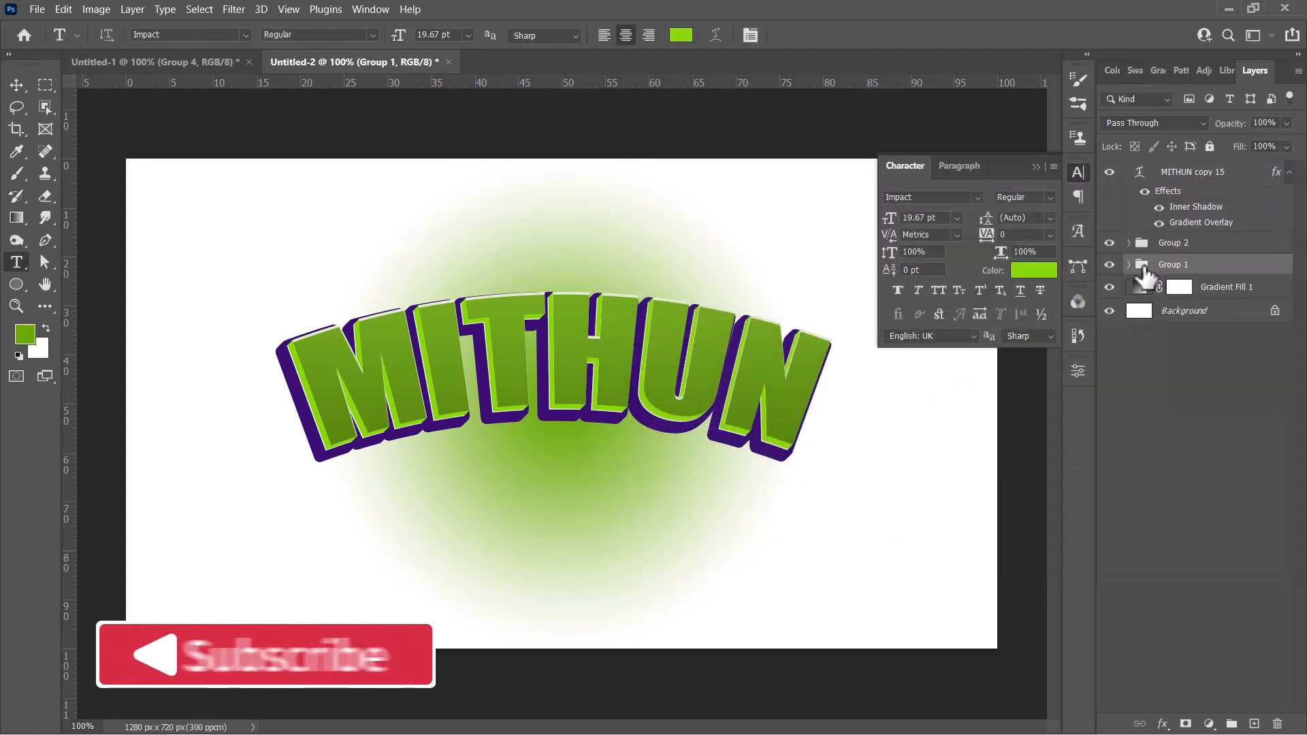
{"action": "left_click", "coordinate": [1129, 266]}
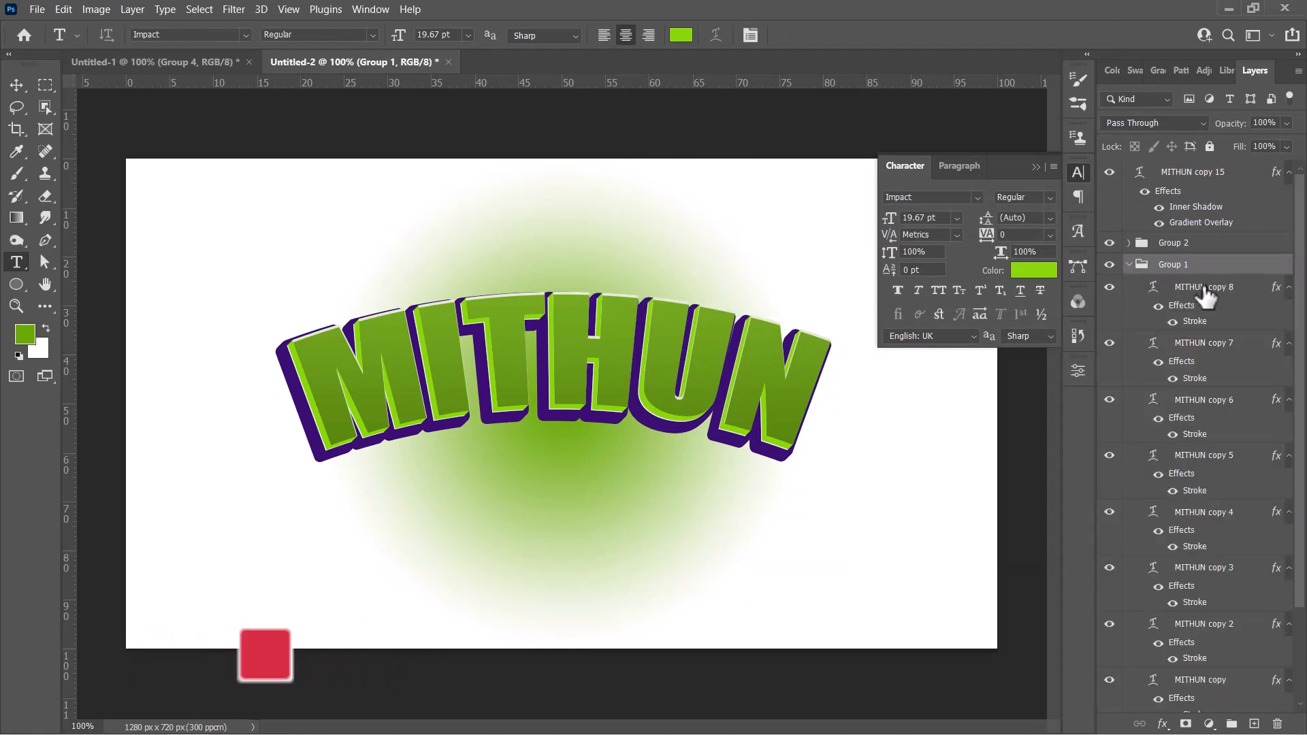
{"action": "left_click", "coordinate": [1222, 295]}
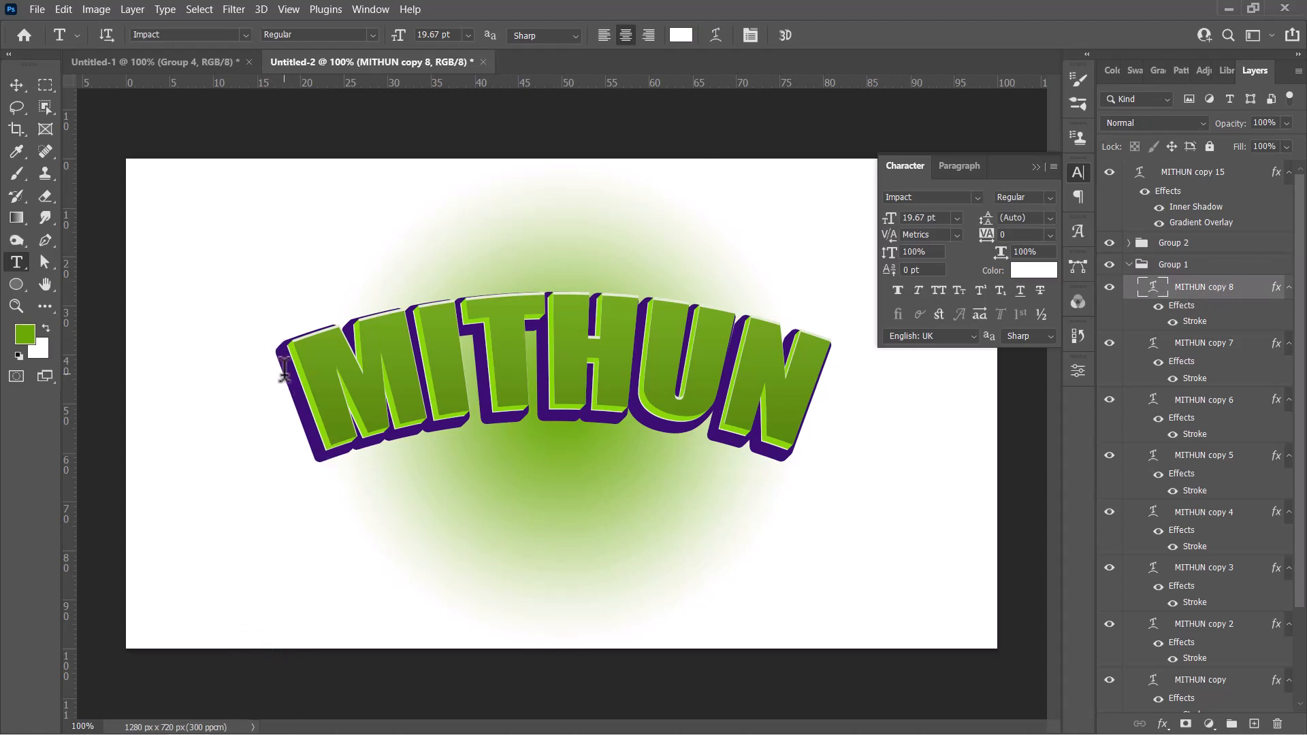
{"action": "left_click_drag", "start_coordinate": [1263, 298], "coordinate": [1232, 724]}
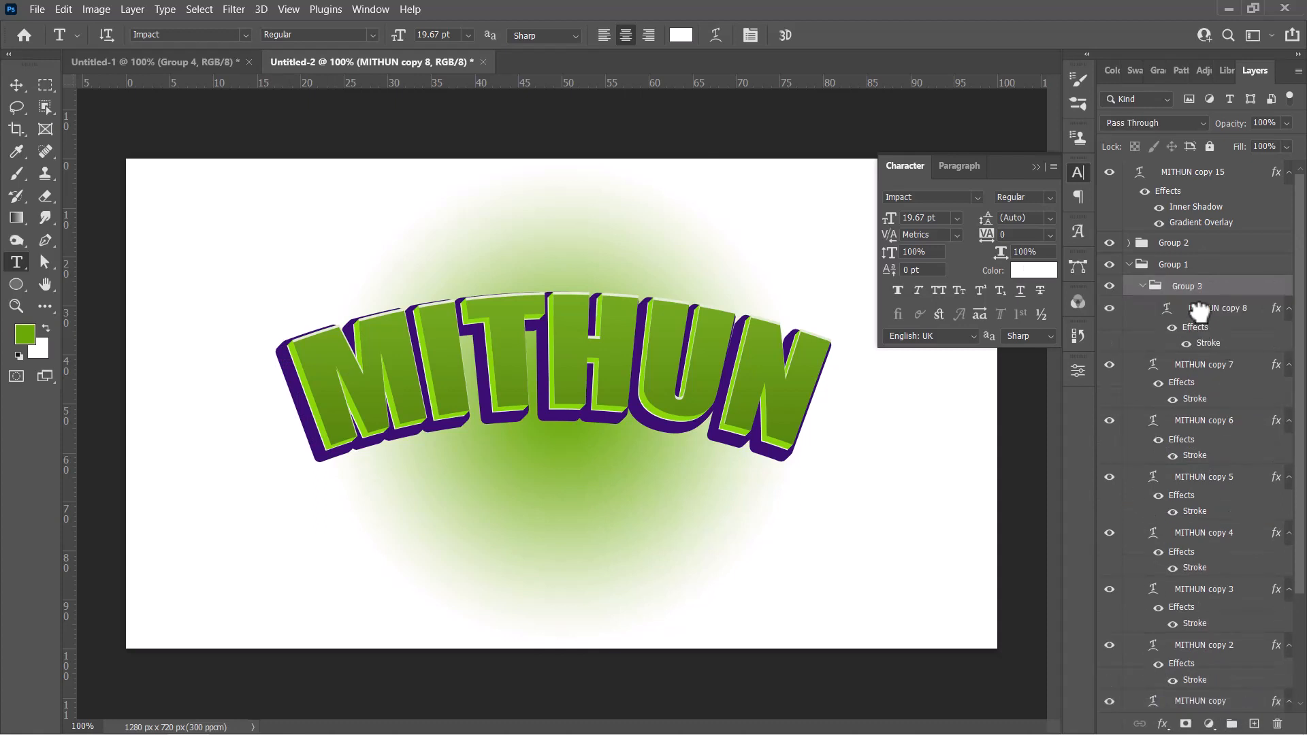
{"action": "key", "text": "ctrl+z"}
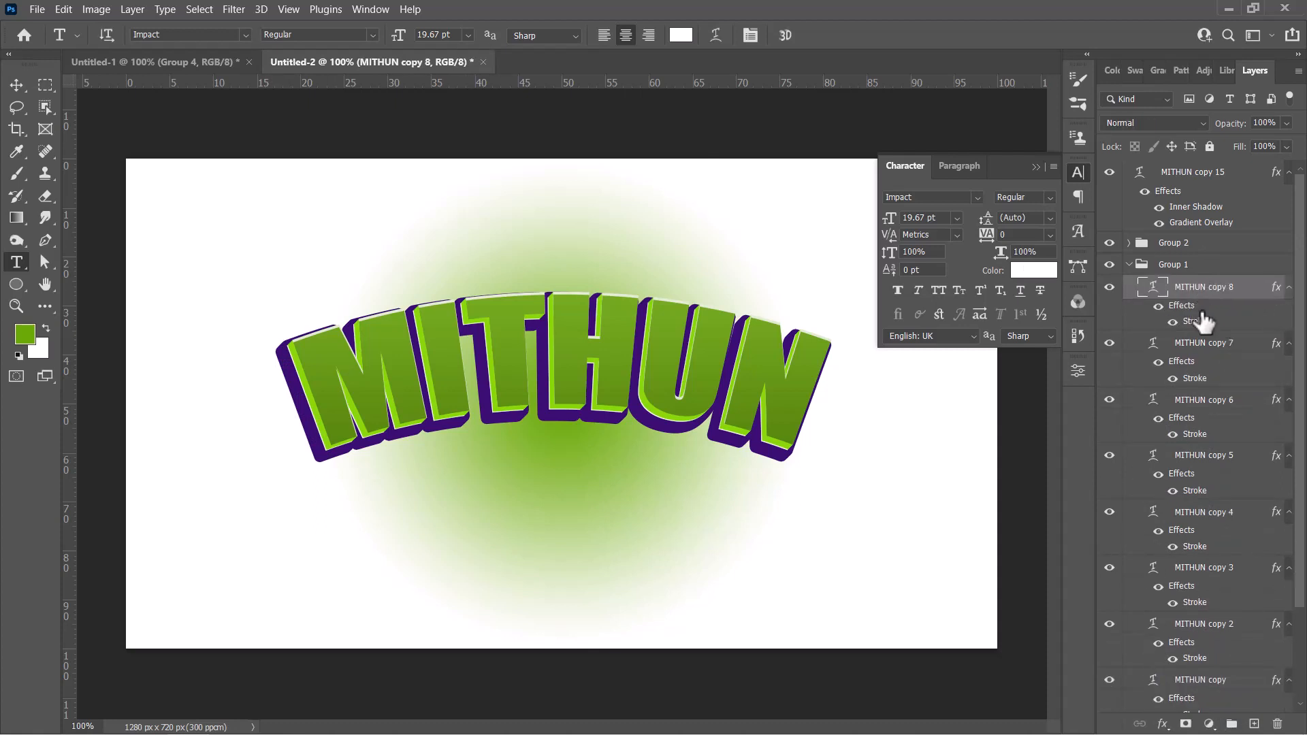
{"action": "key", "text": "ctrl+shift+z"}
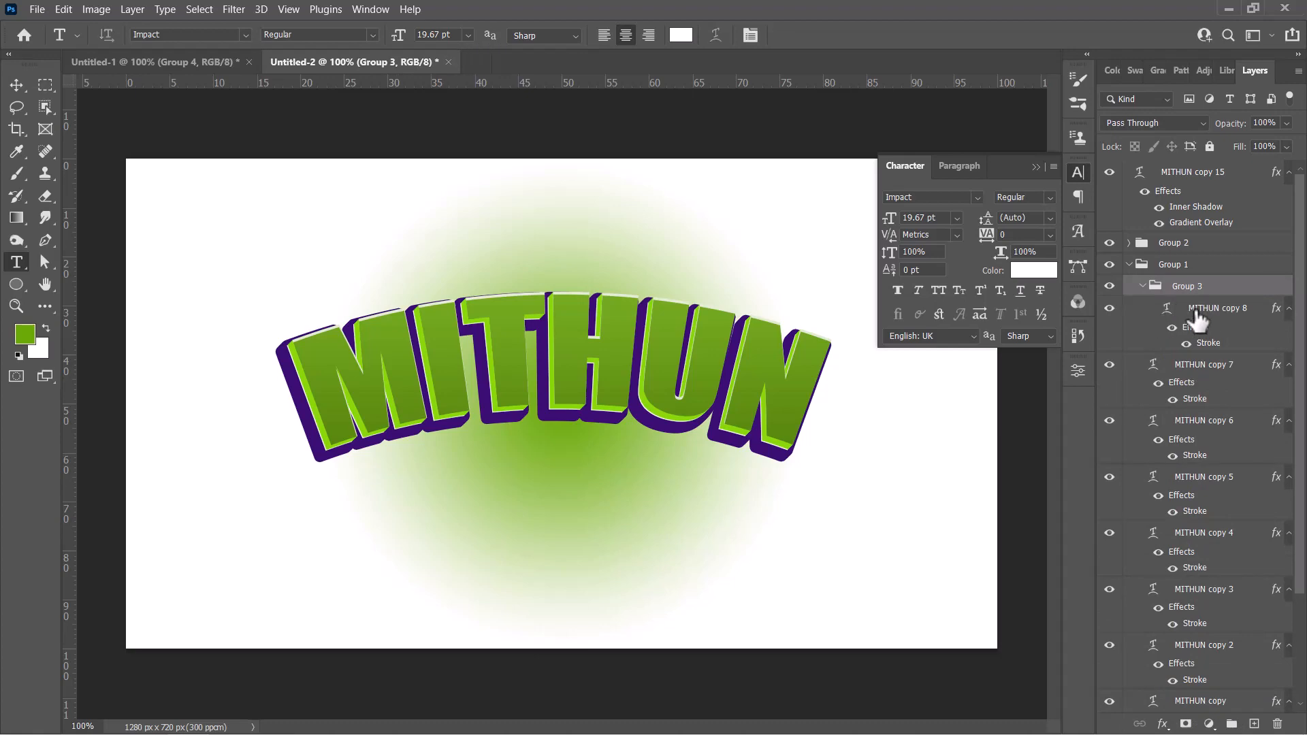
Step: Add a white Inner Shadow with Screen blend mode to Group 3 and set its angle to 138°
{"action": "right_click", "coordinate": [1259, 287]}
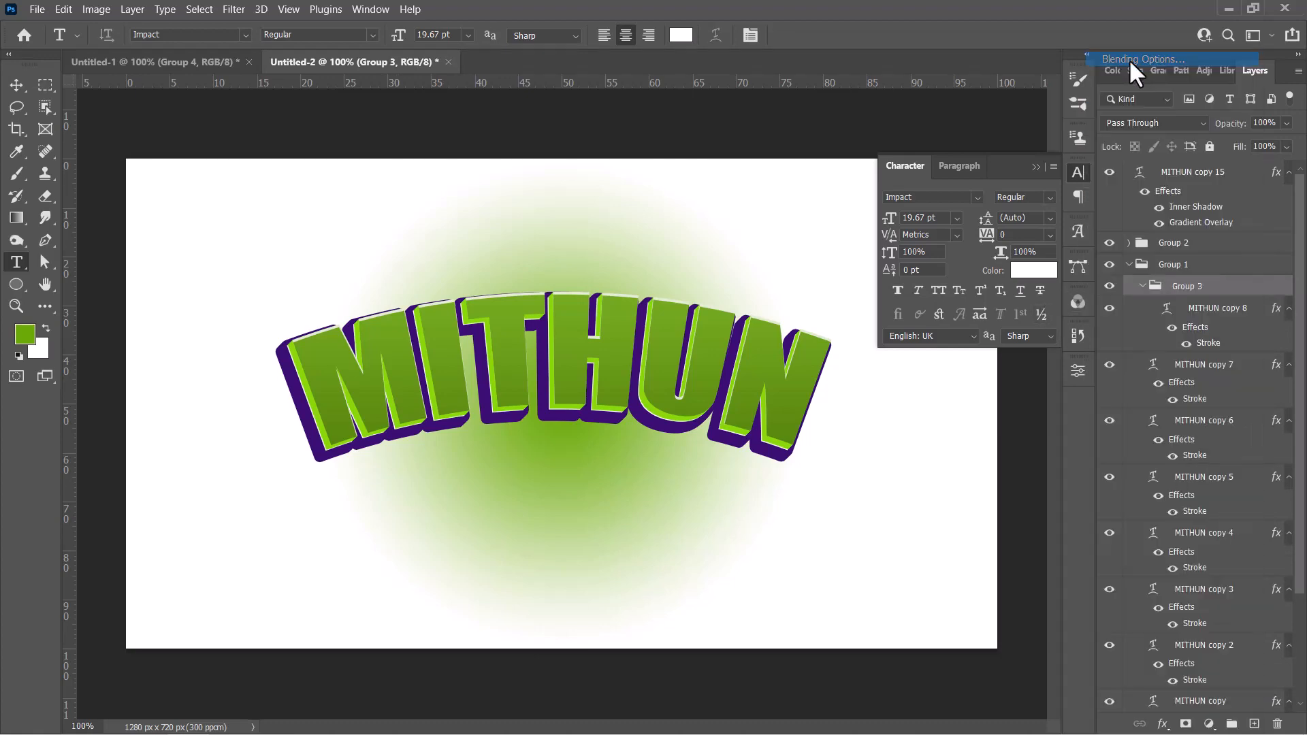
{"action": "left_click", "coordinate": [1130, 60]}
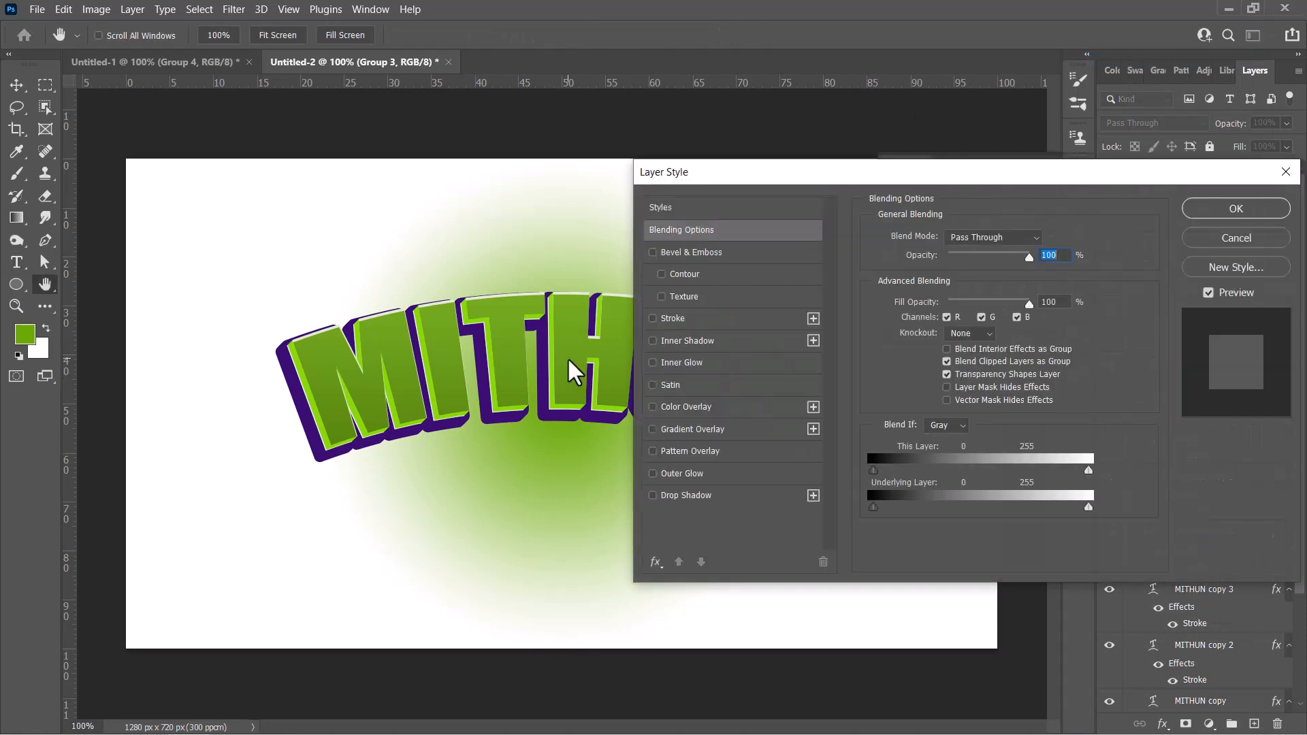
{"action": "left_click", "coordinate": [692, 340]}
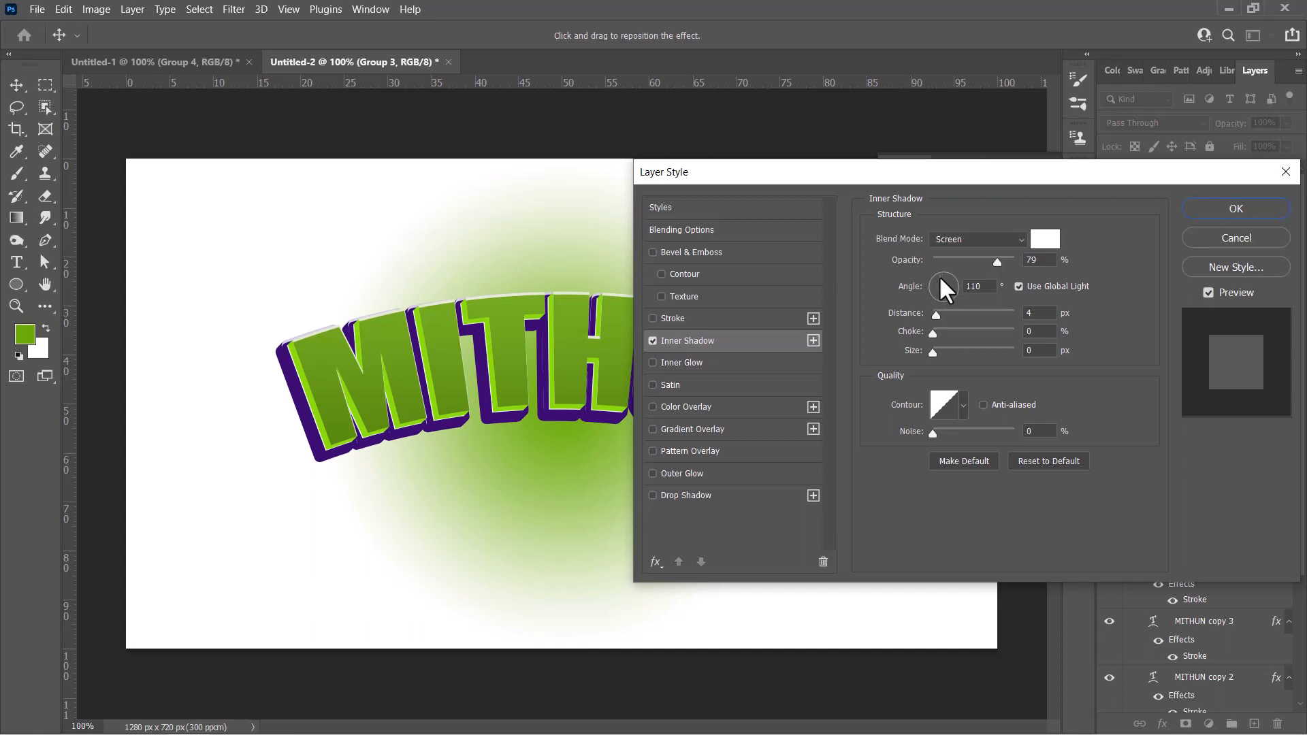
{"action": "left_click_drag", "start_coordinate": [937, 277], "coordinate": [934, 278]}
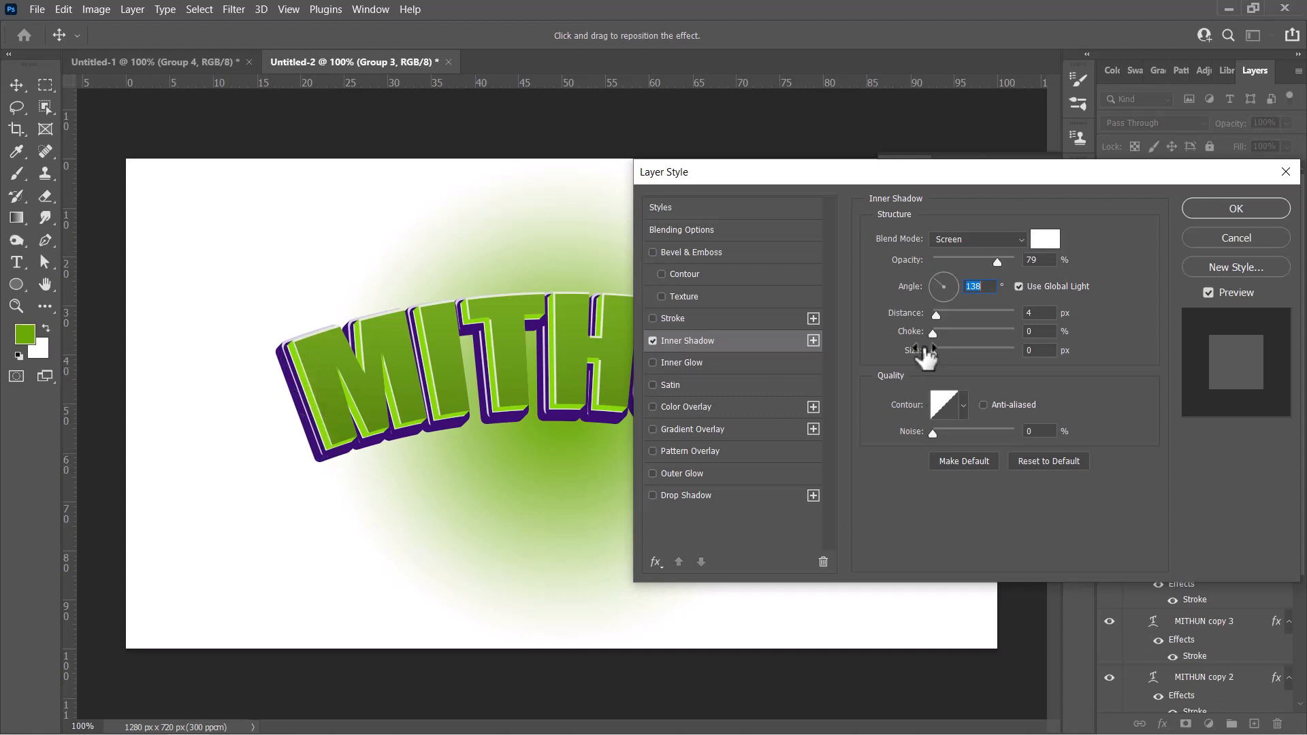
Step: Add a Color Overlay in dark olive 4a4d1d at 73% opacity to Group 3 and apply the layer style
{"action": "left_click", "coordinate": [703, 405]}
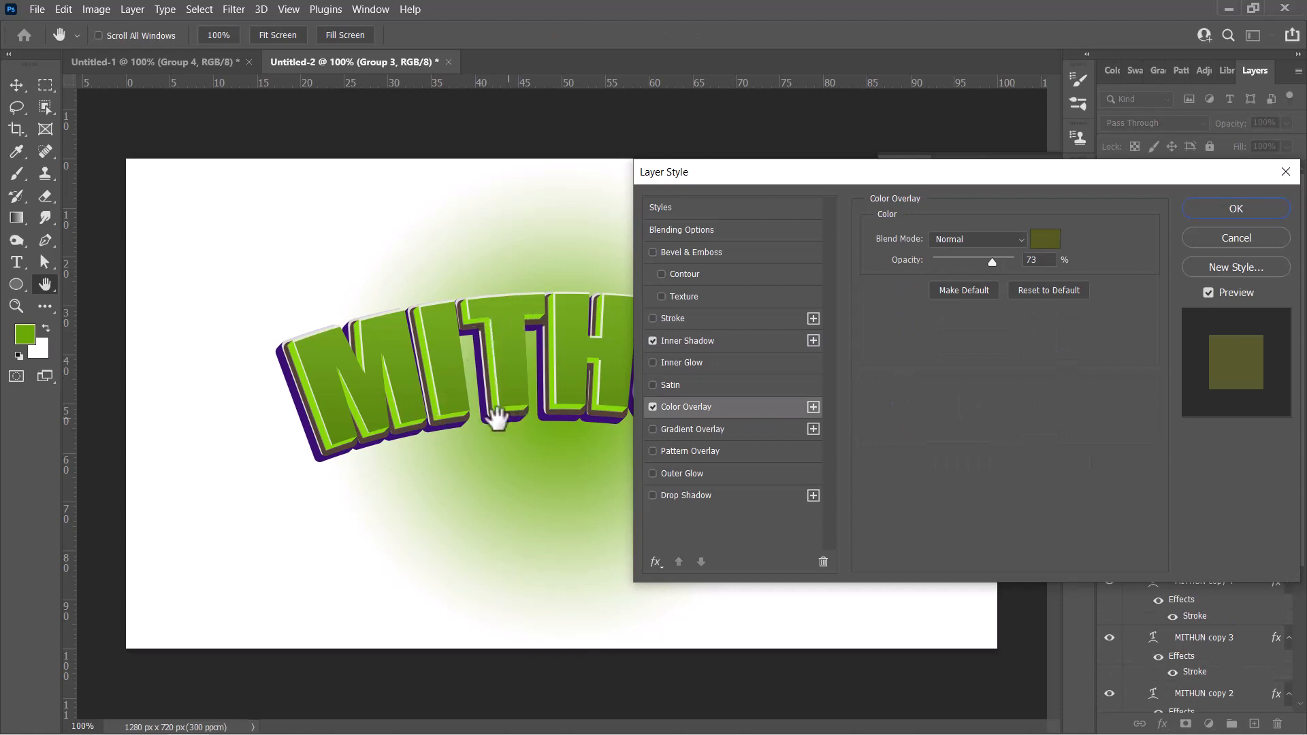
{"action": "left_click", "coordinate": [1044, 242]}
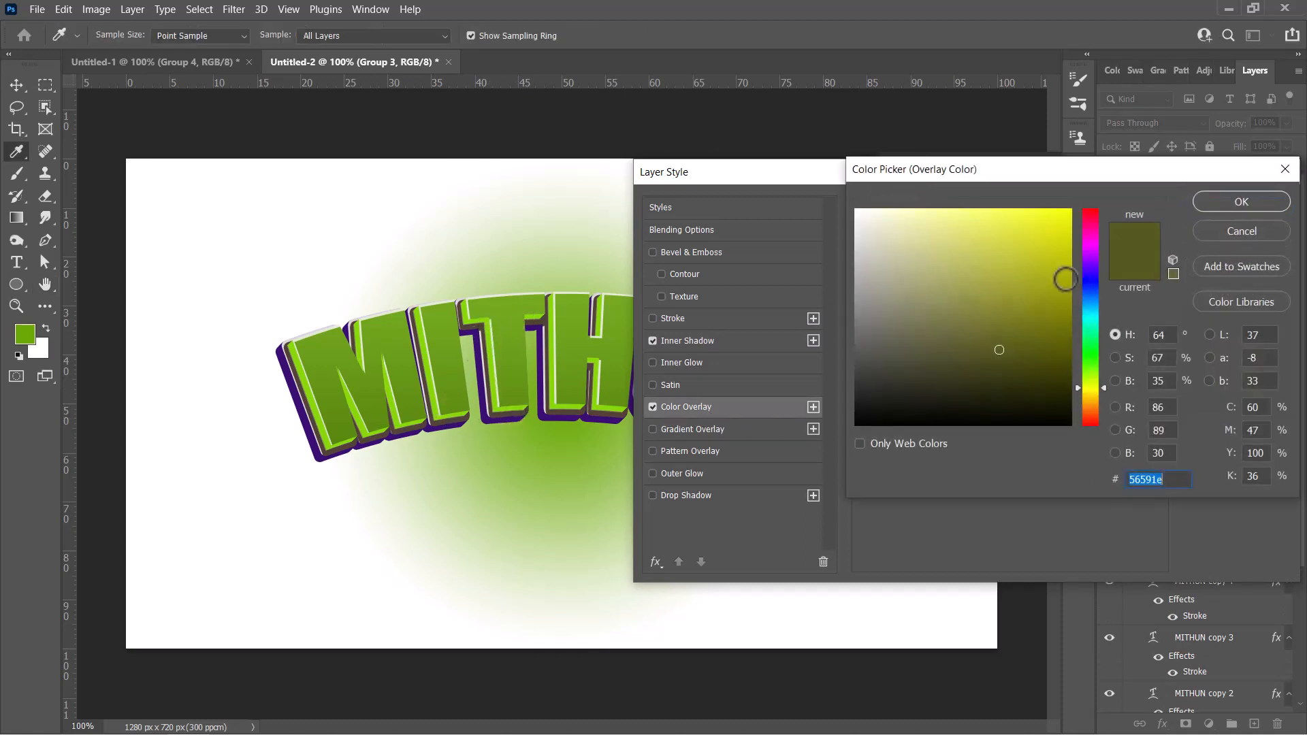
{"action": "left_click", "coordinate": [1067, 279]}
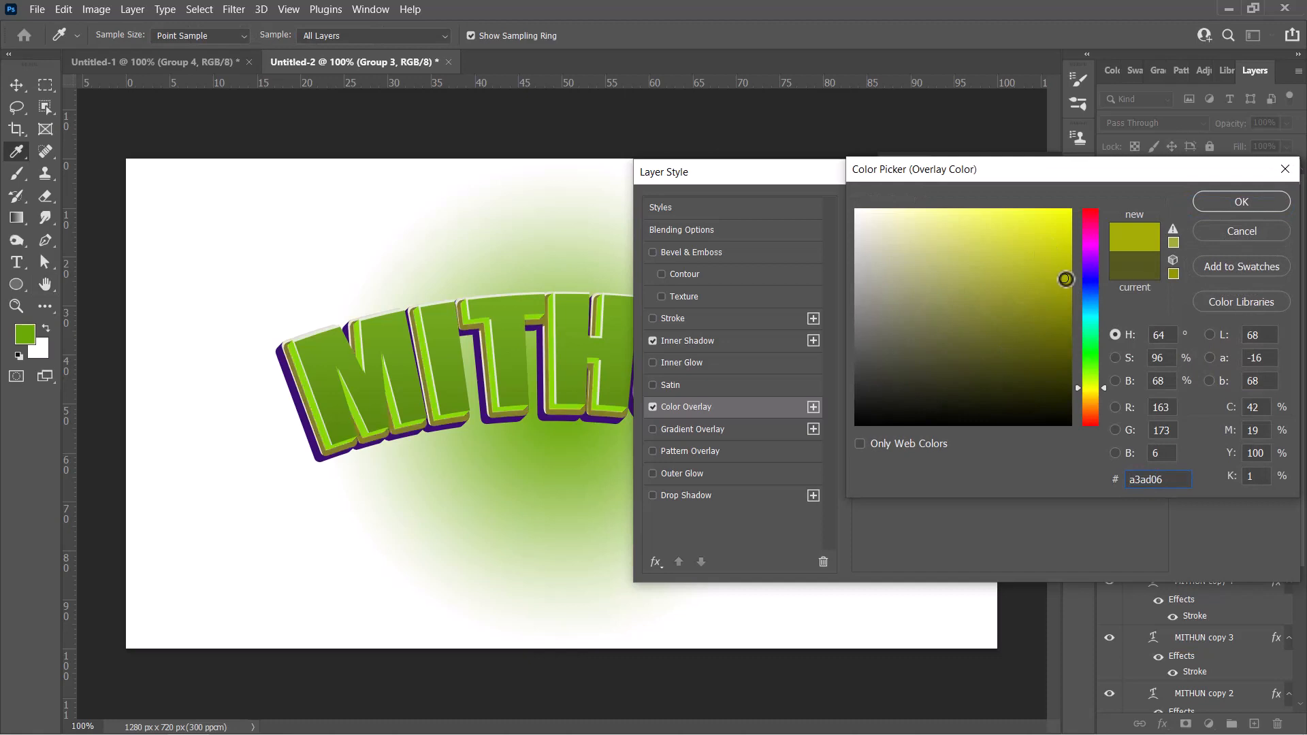
{"action": "mouse_move", "coordinate": [1066, 279]}
{"action": "left_mouse_down"}
{"action": "mouse_move", "coordinate": [992, 243]}
{"action": "mouse_move", "coordinate": [831, 207]}
{"action": "left_mouse_up"}
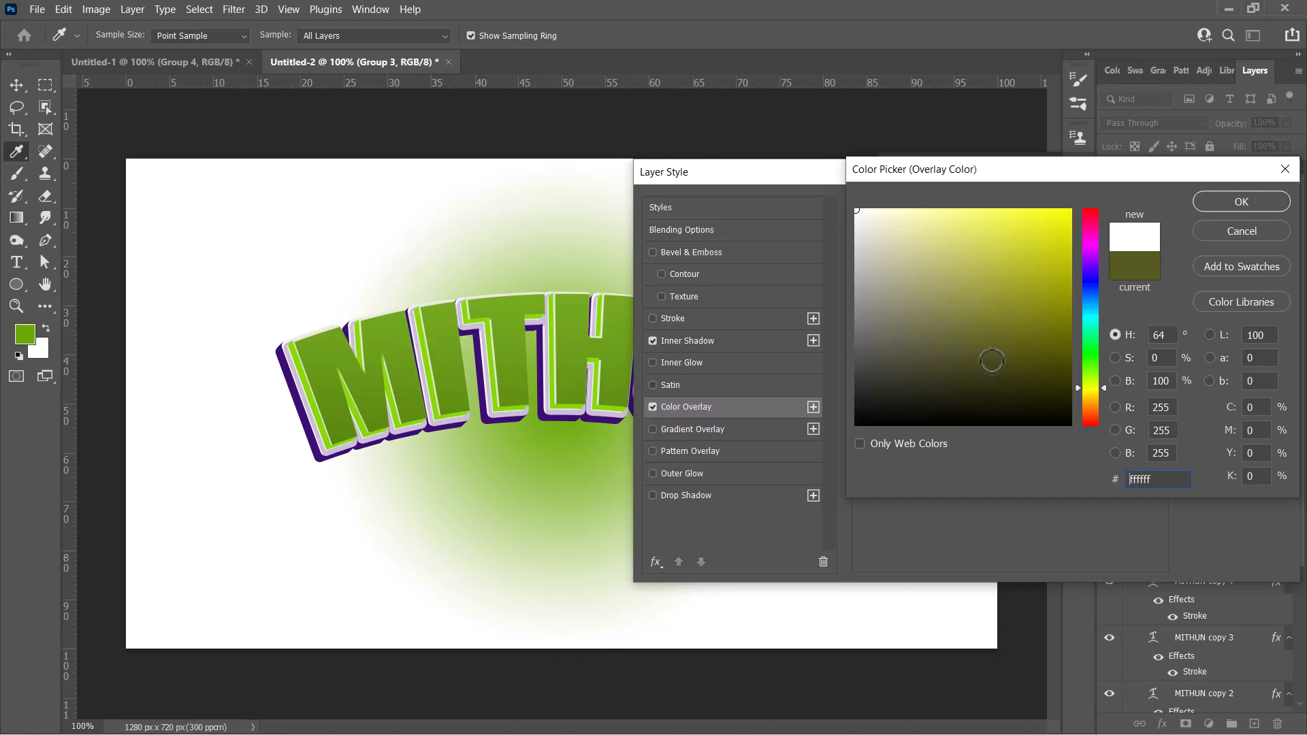
{"action": "left_click", "coordinate": [991, 360]}
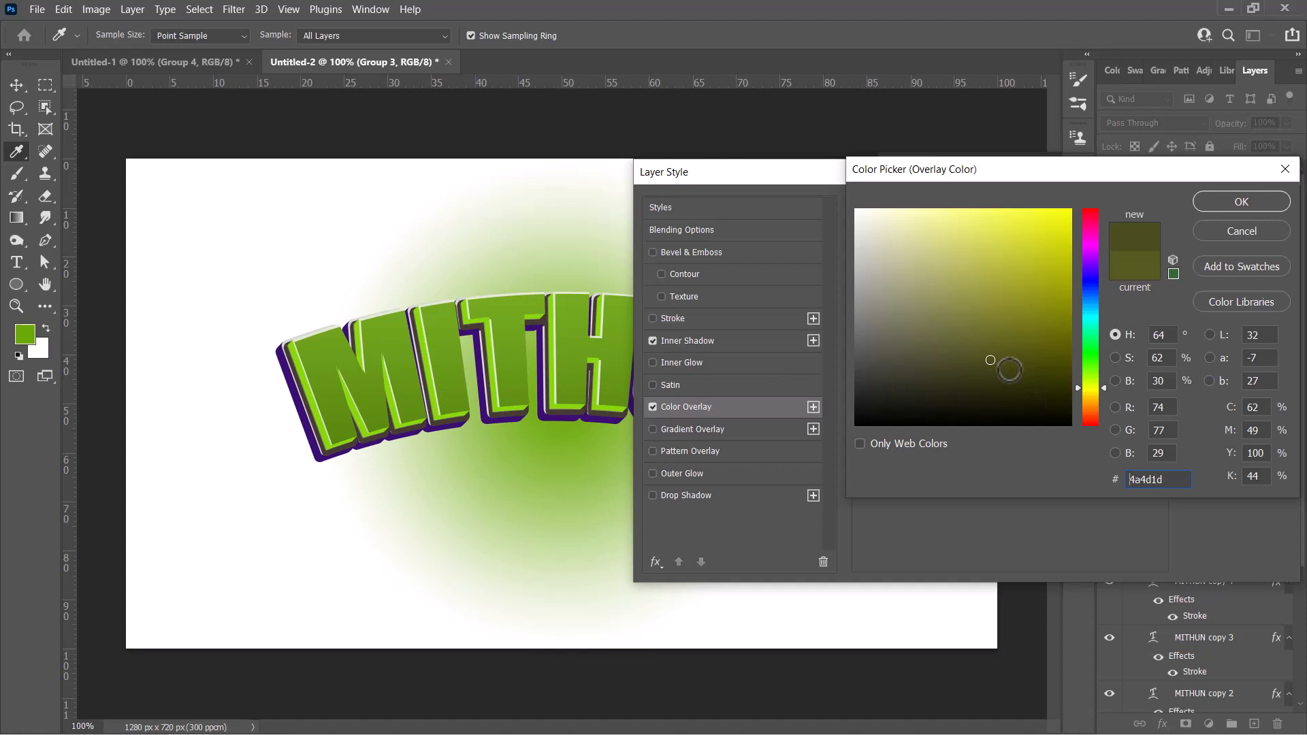
{"action": "left_click", "coordinate": [1246, 202]}
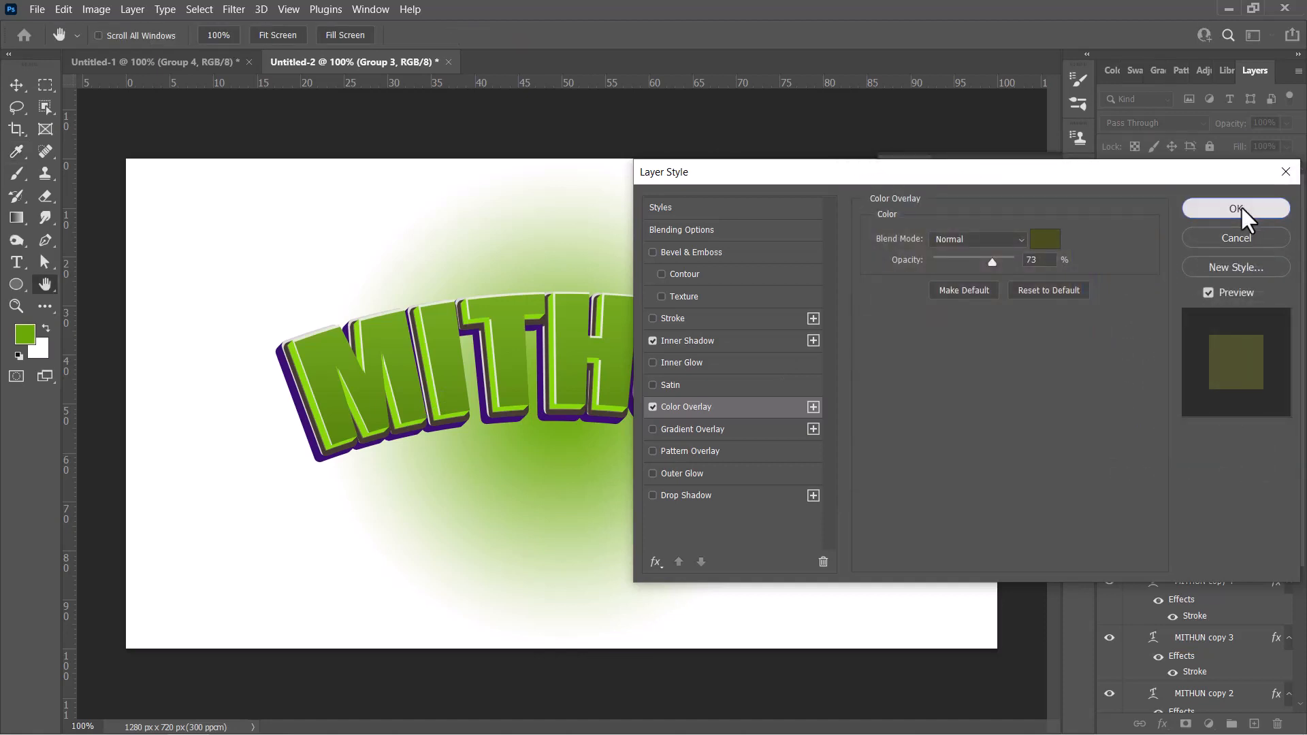
{"action": "key", "text": "Return"}
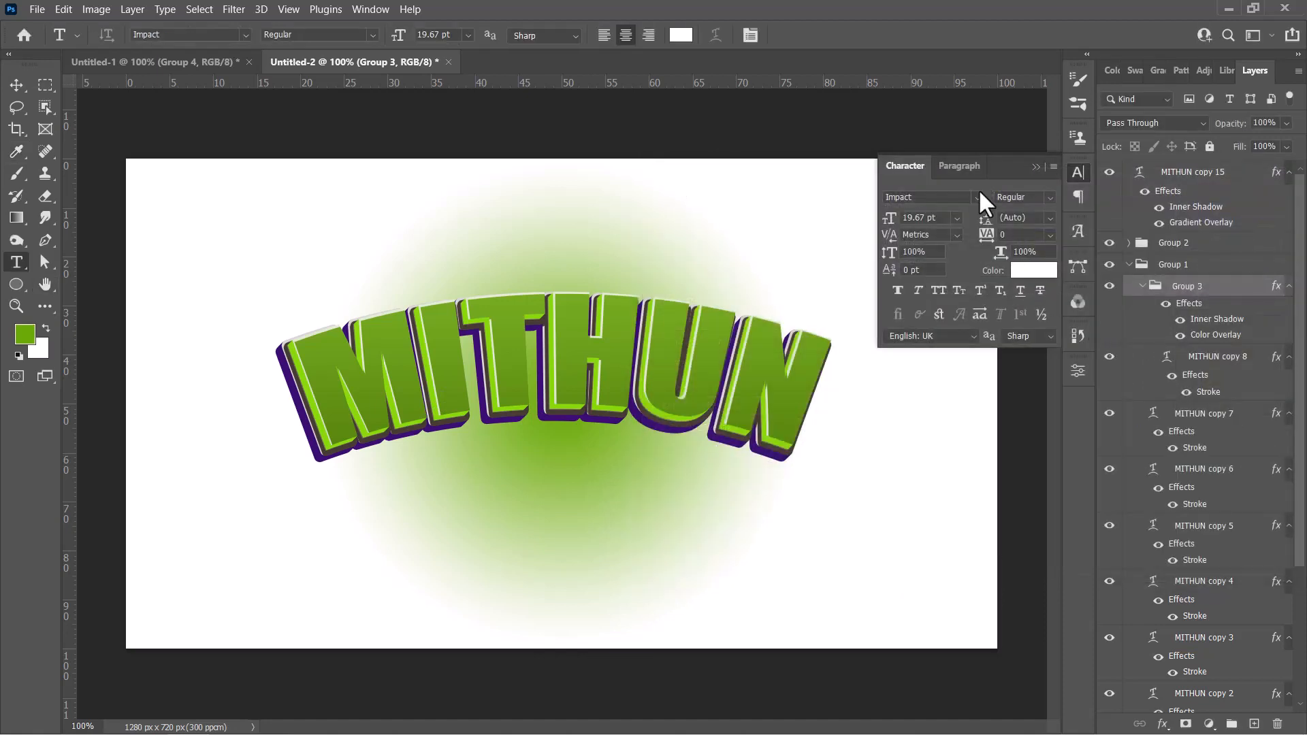
Step: Collapse Group 1 and move it together with Group 2 and the topmost text layer to about X 655.5 px, Y 359 px near the canvas centre
{"action": "left_click", "coordinate": [1036, 166]}
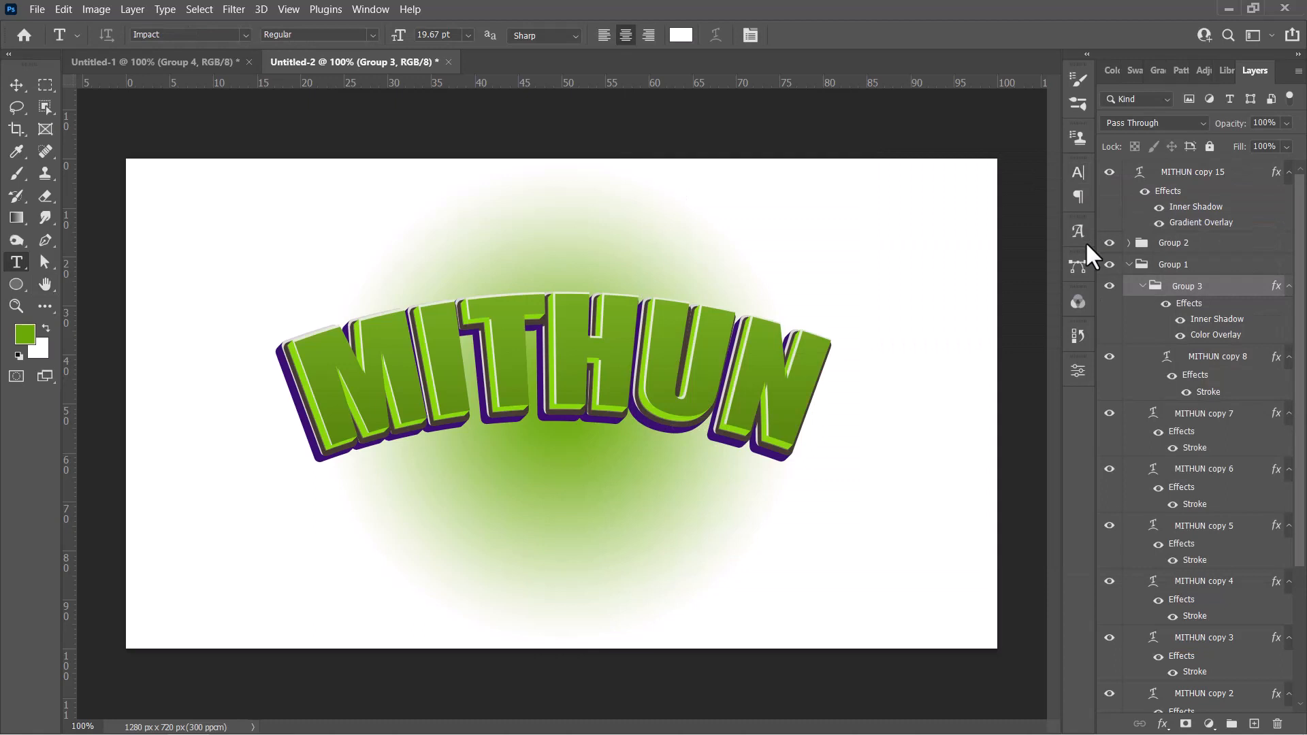
{"action": "left_click", "coordinate": [1130, 264]}
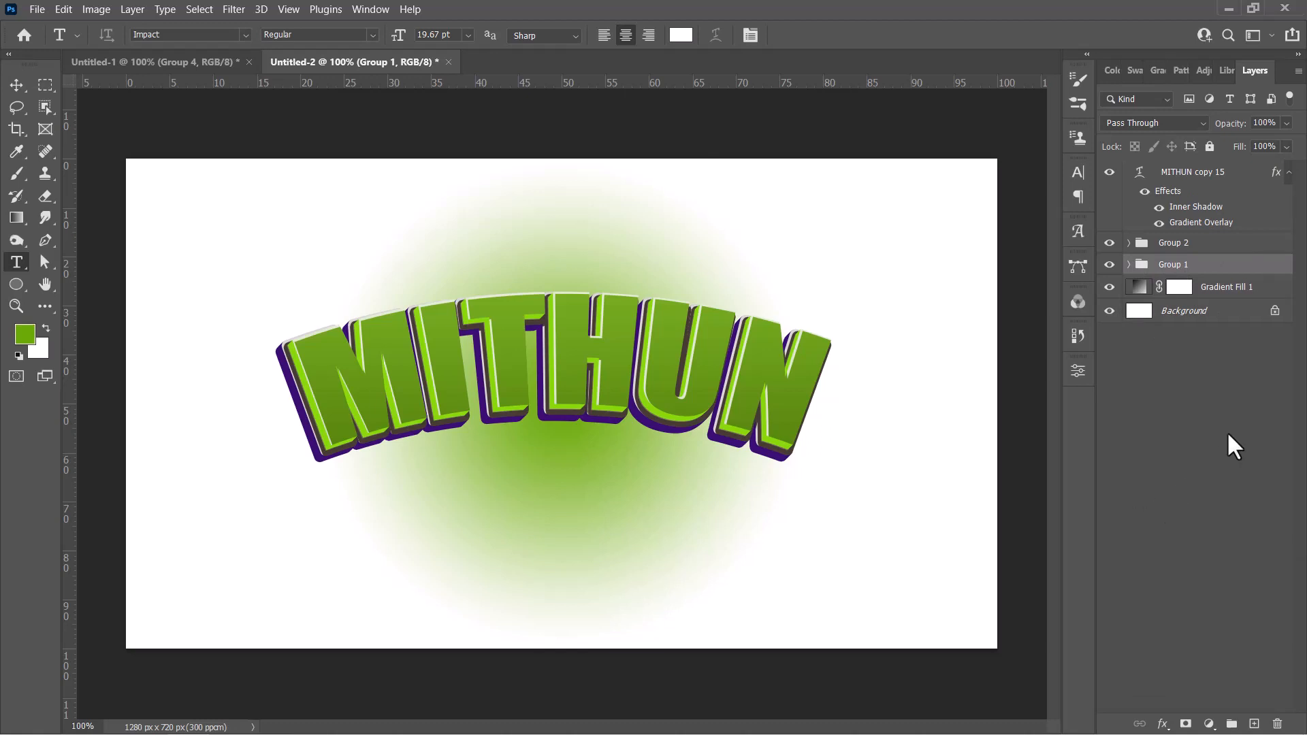
{"action": "left_click", "coordinate": [1221, 175], "text": "shift"}
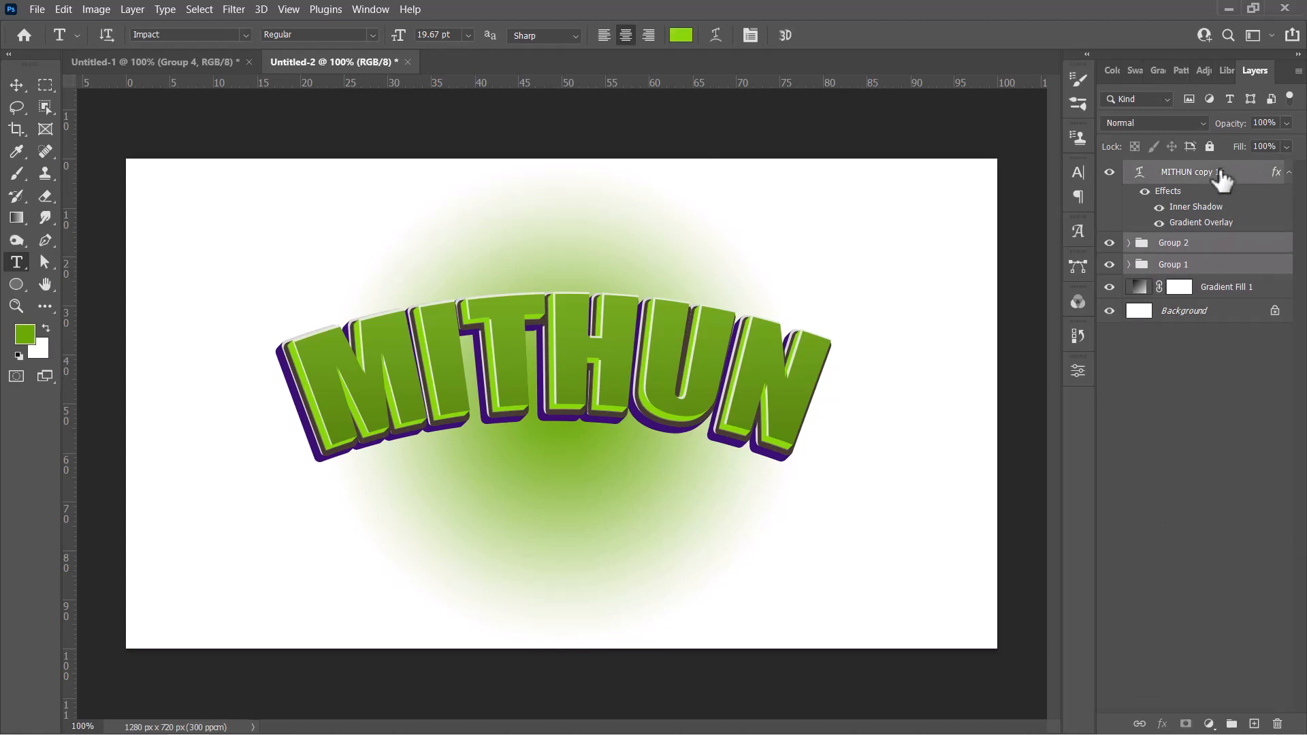
{"action": "key", "text": "ctrl+t"}
{"action": "left_click_drag", "start_coordinate": [794, 366], "coordinate": [810, 395]}
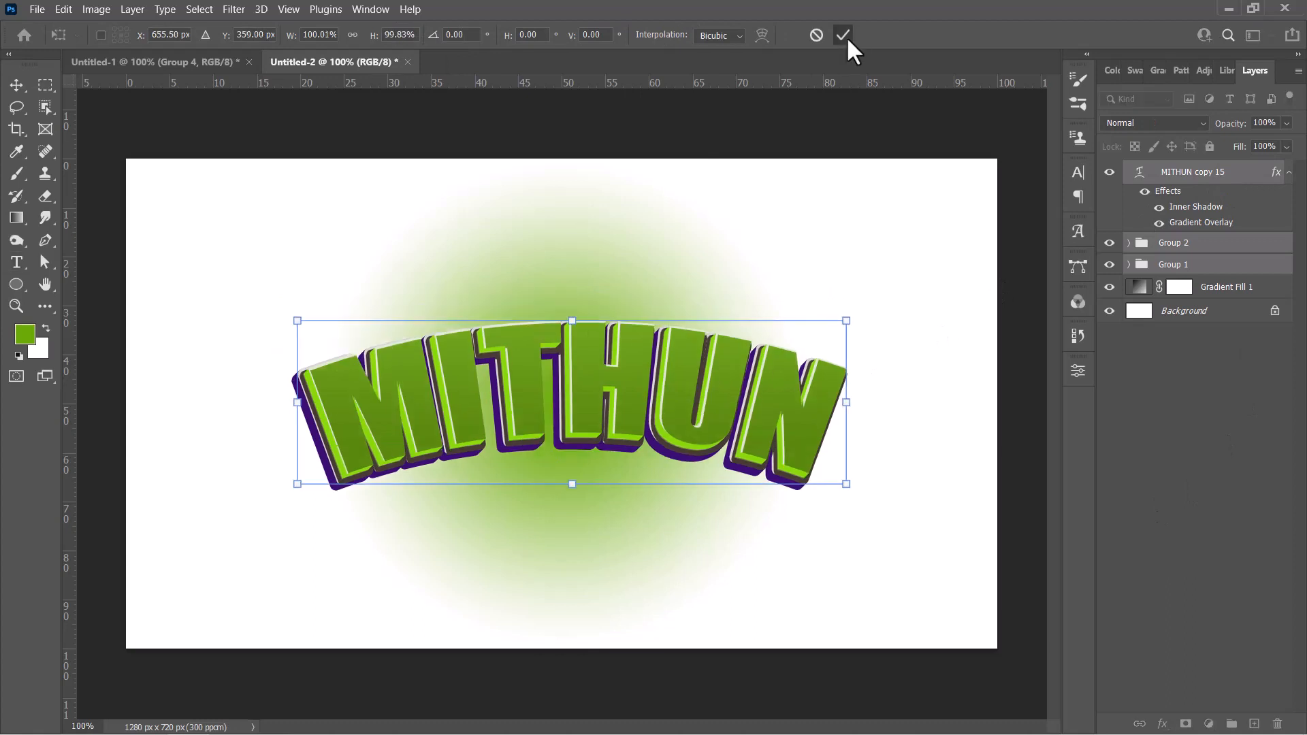
{"action": "left_click", "coordinate": [845, 35]}
{"action": "key", "text": "t"}
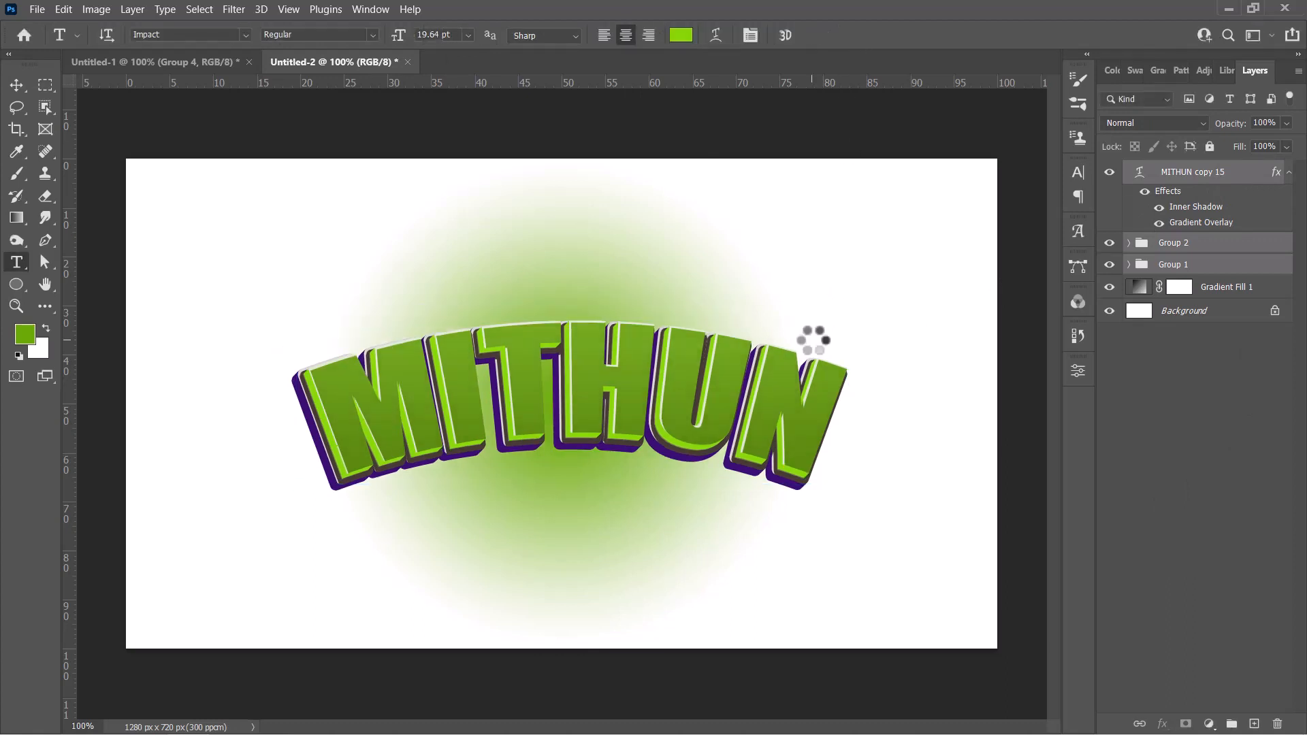